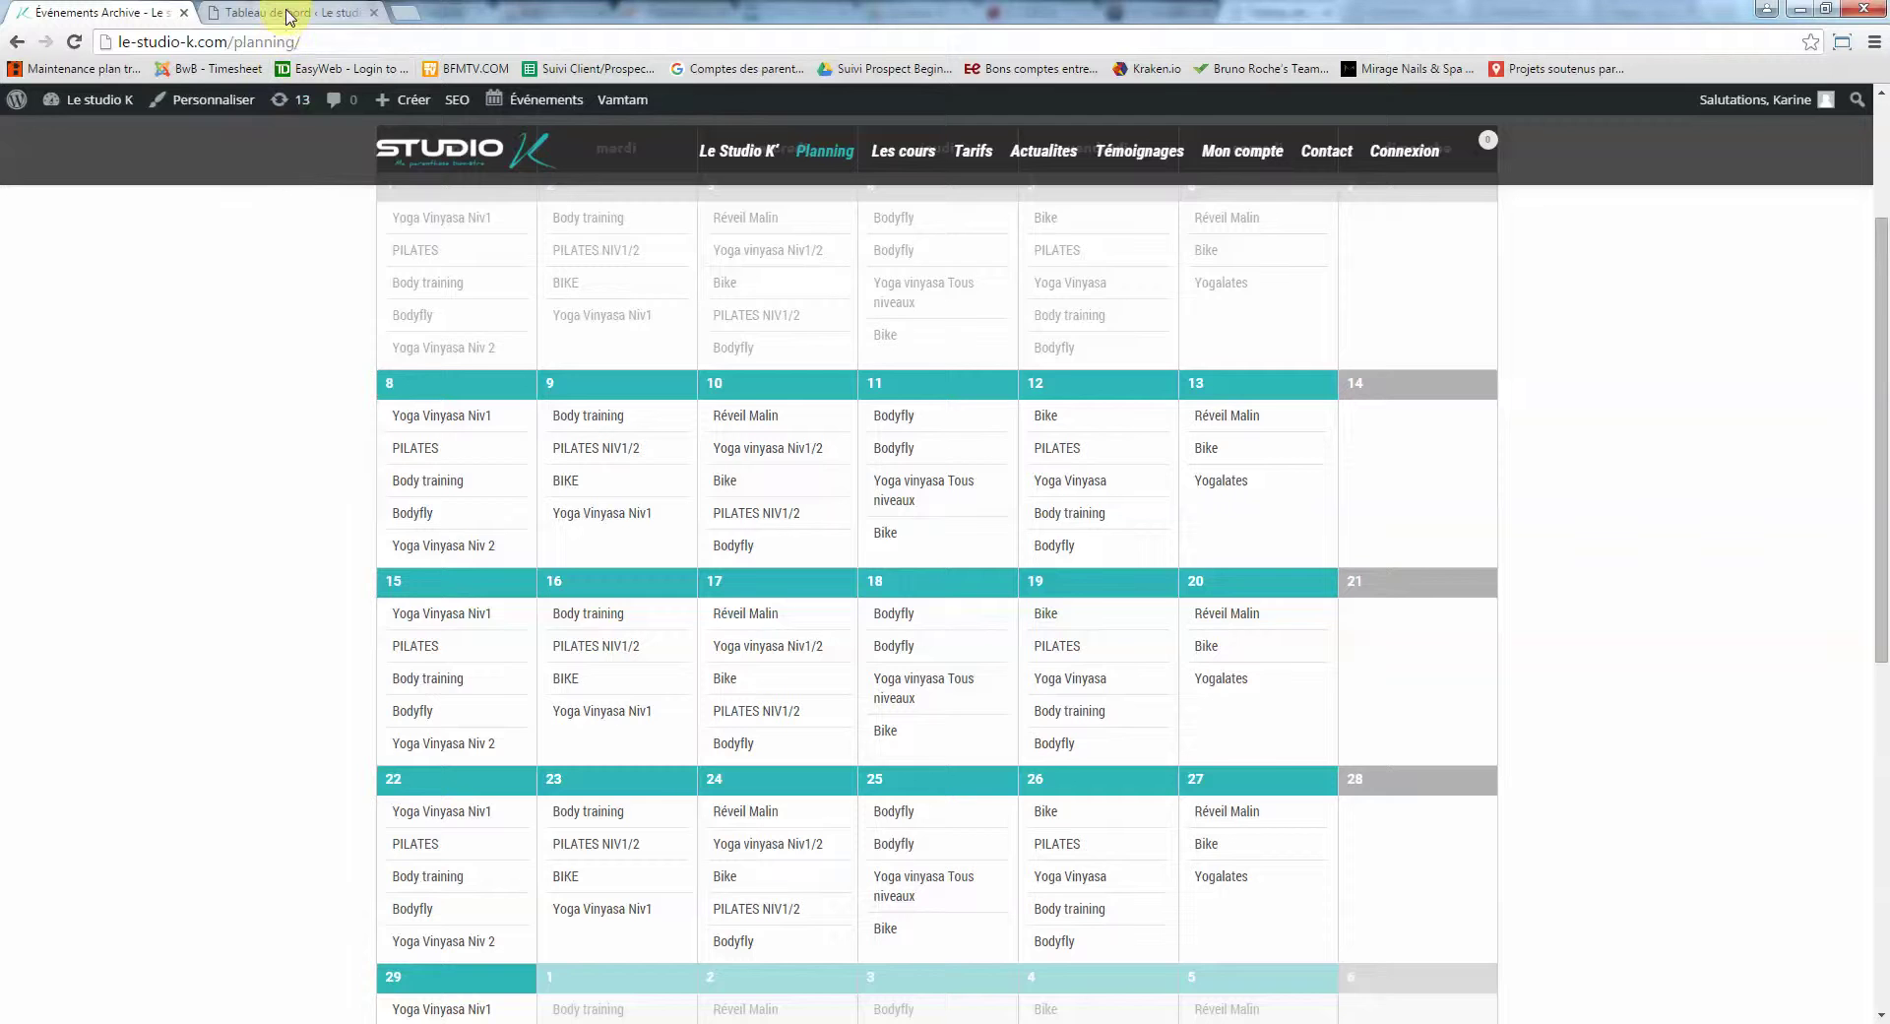
Open the full list of events in the WordPress admin and review the class names on the public planning calendar
{"action": "left_click", "coordinate": [289, 16]}
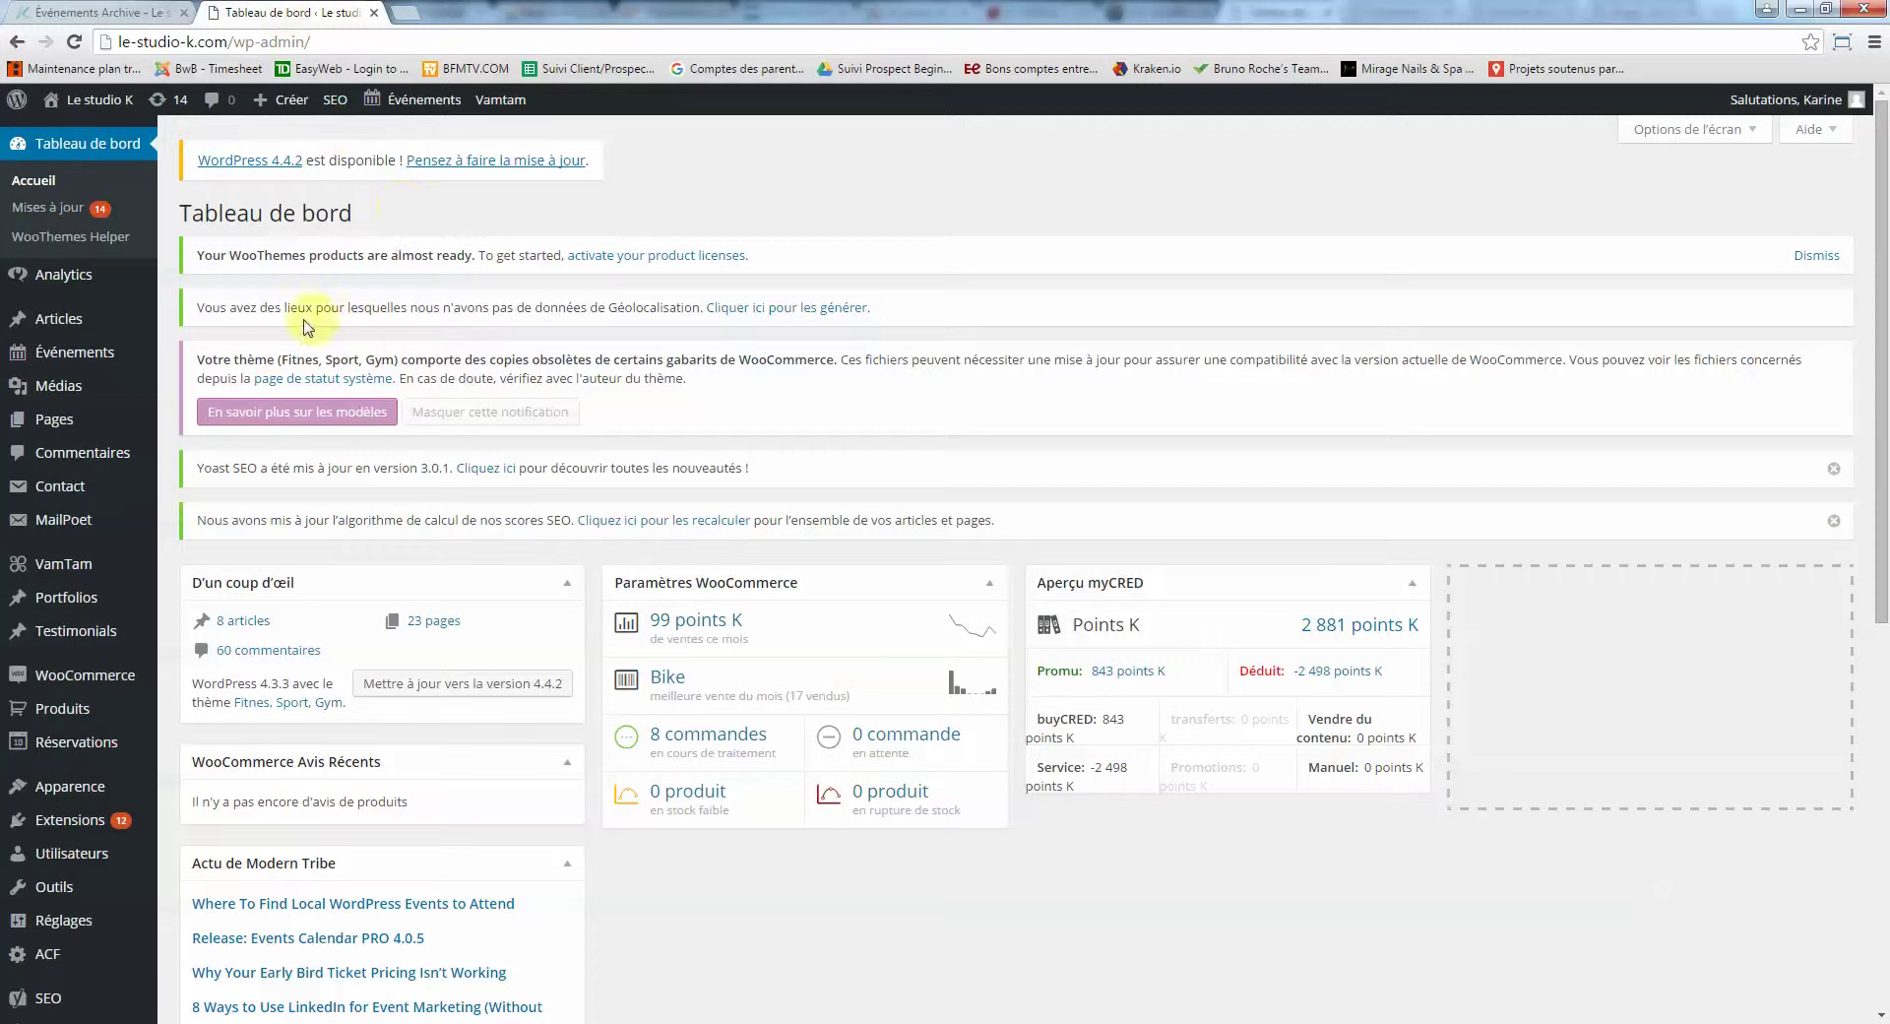
{"action": "mouse_move", "coordinate": [84, 354]}
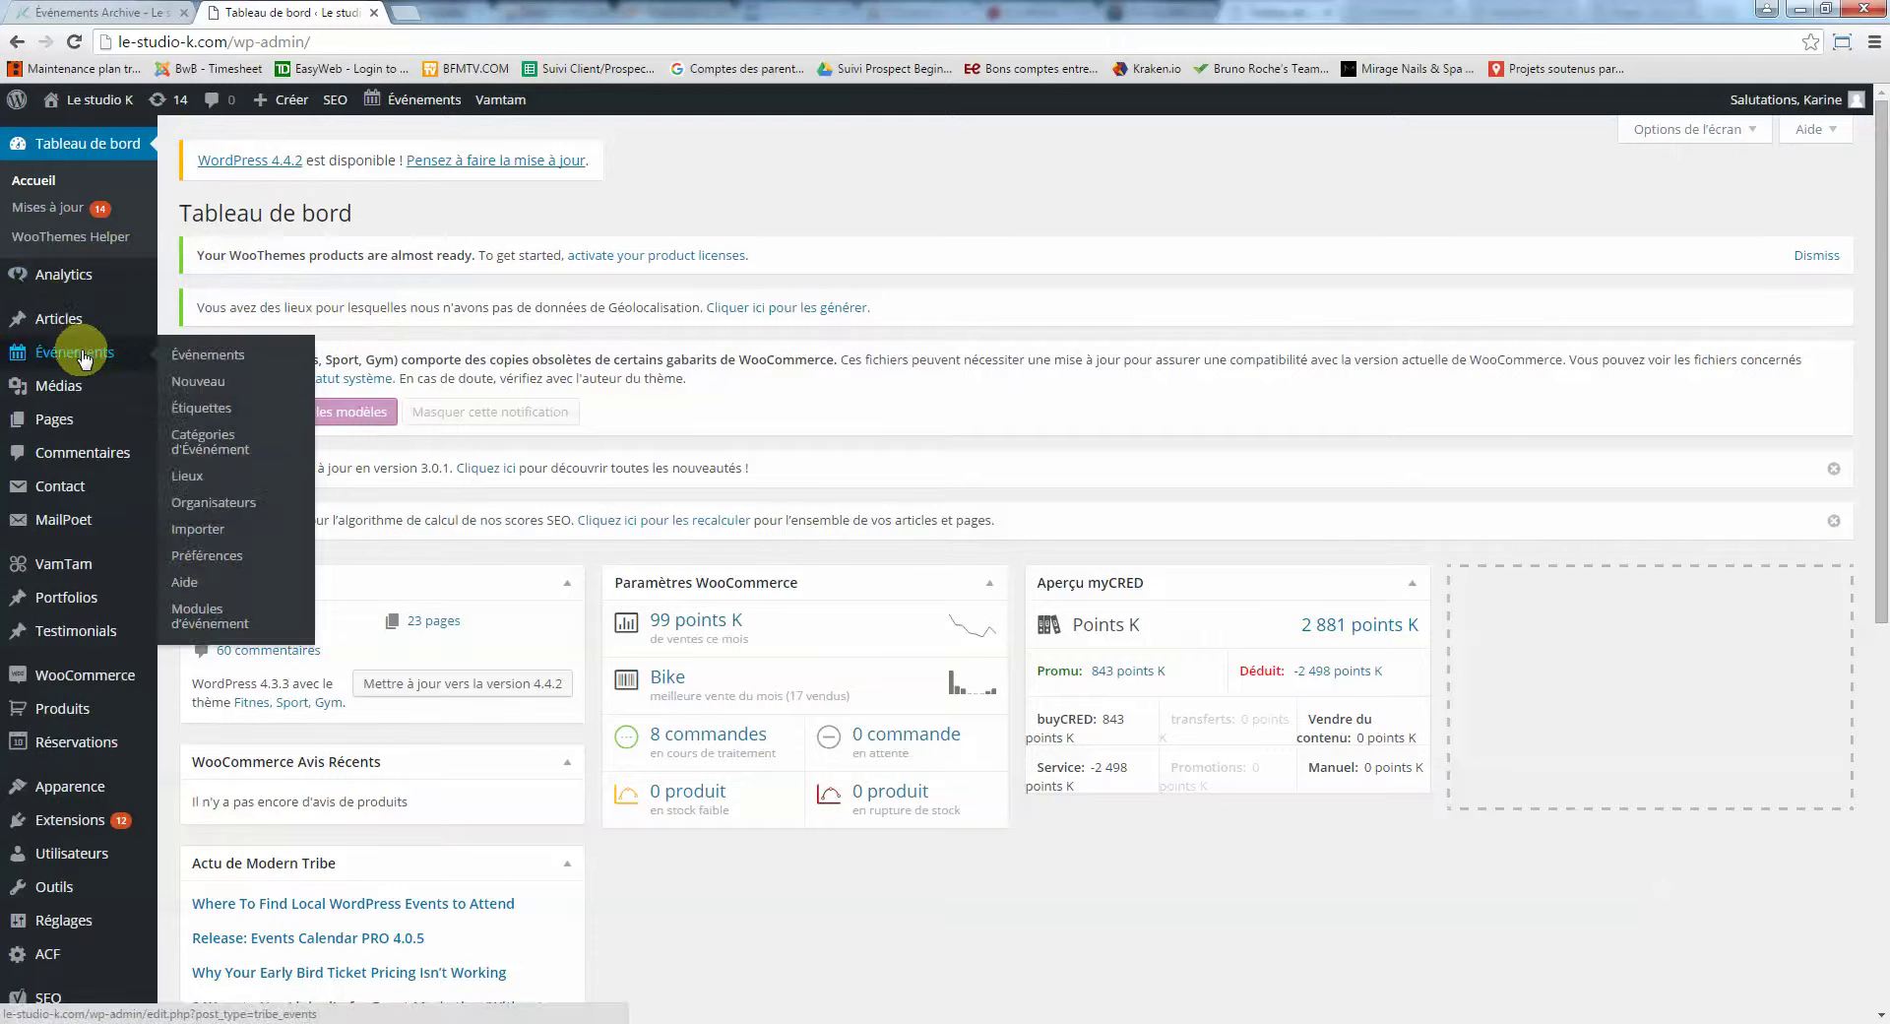
{"action": "left_click", "coordinate": [210, 356]}
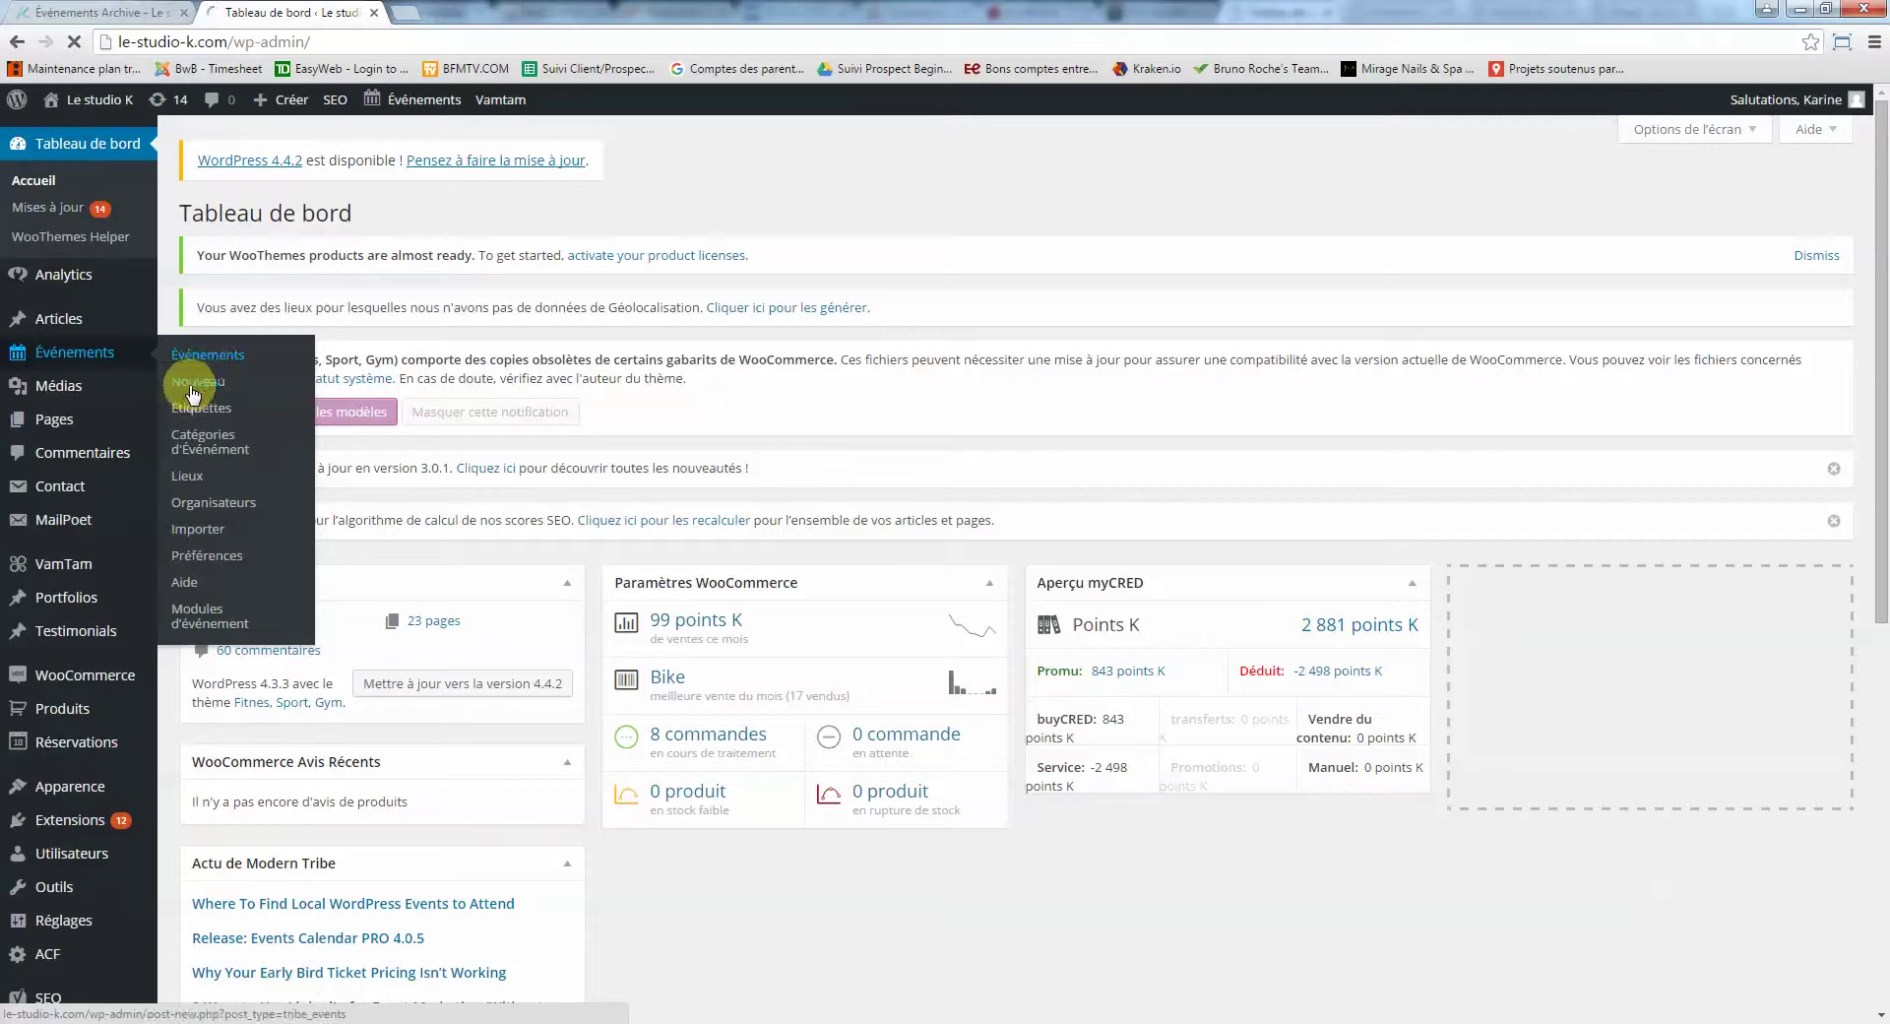
{"action": "left_click", "coordinate": [123, 20]}
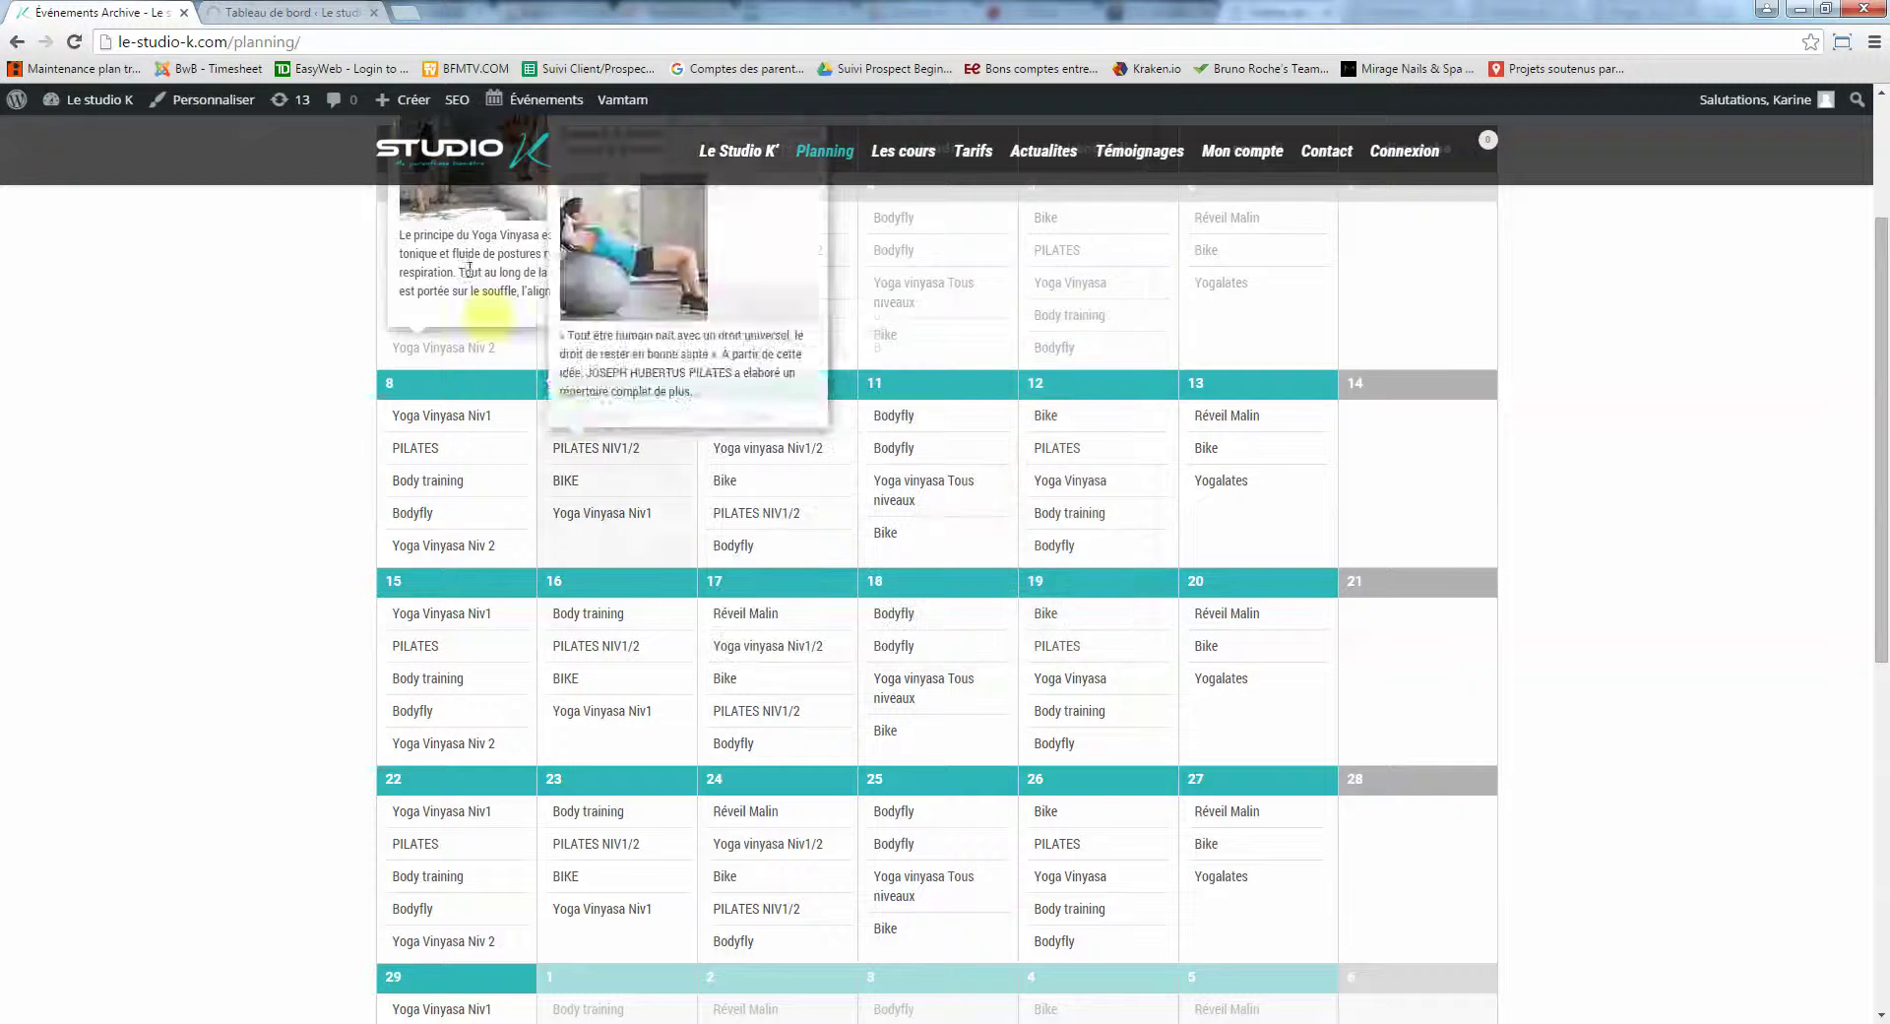
{"action": "left_click", "coordinate": [303, 12]}
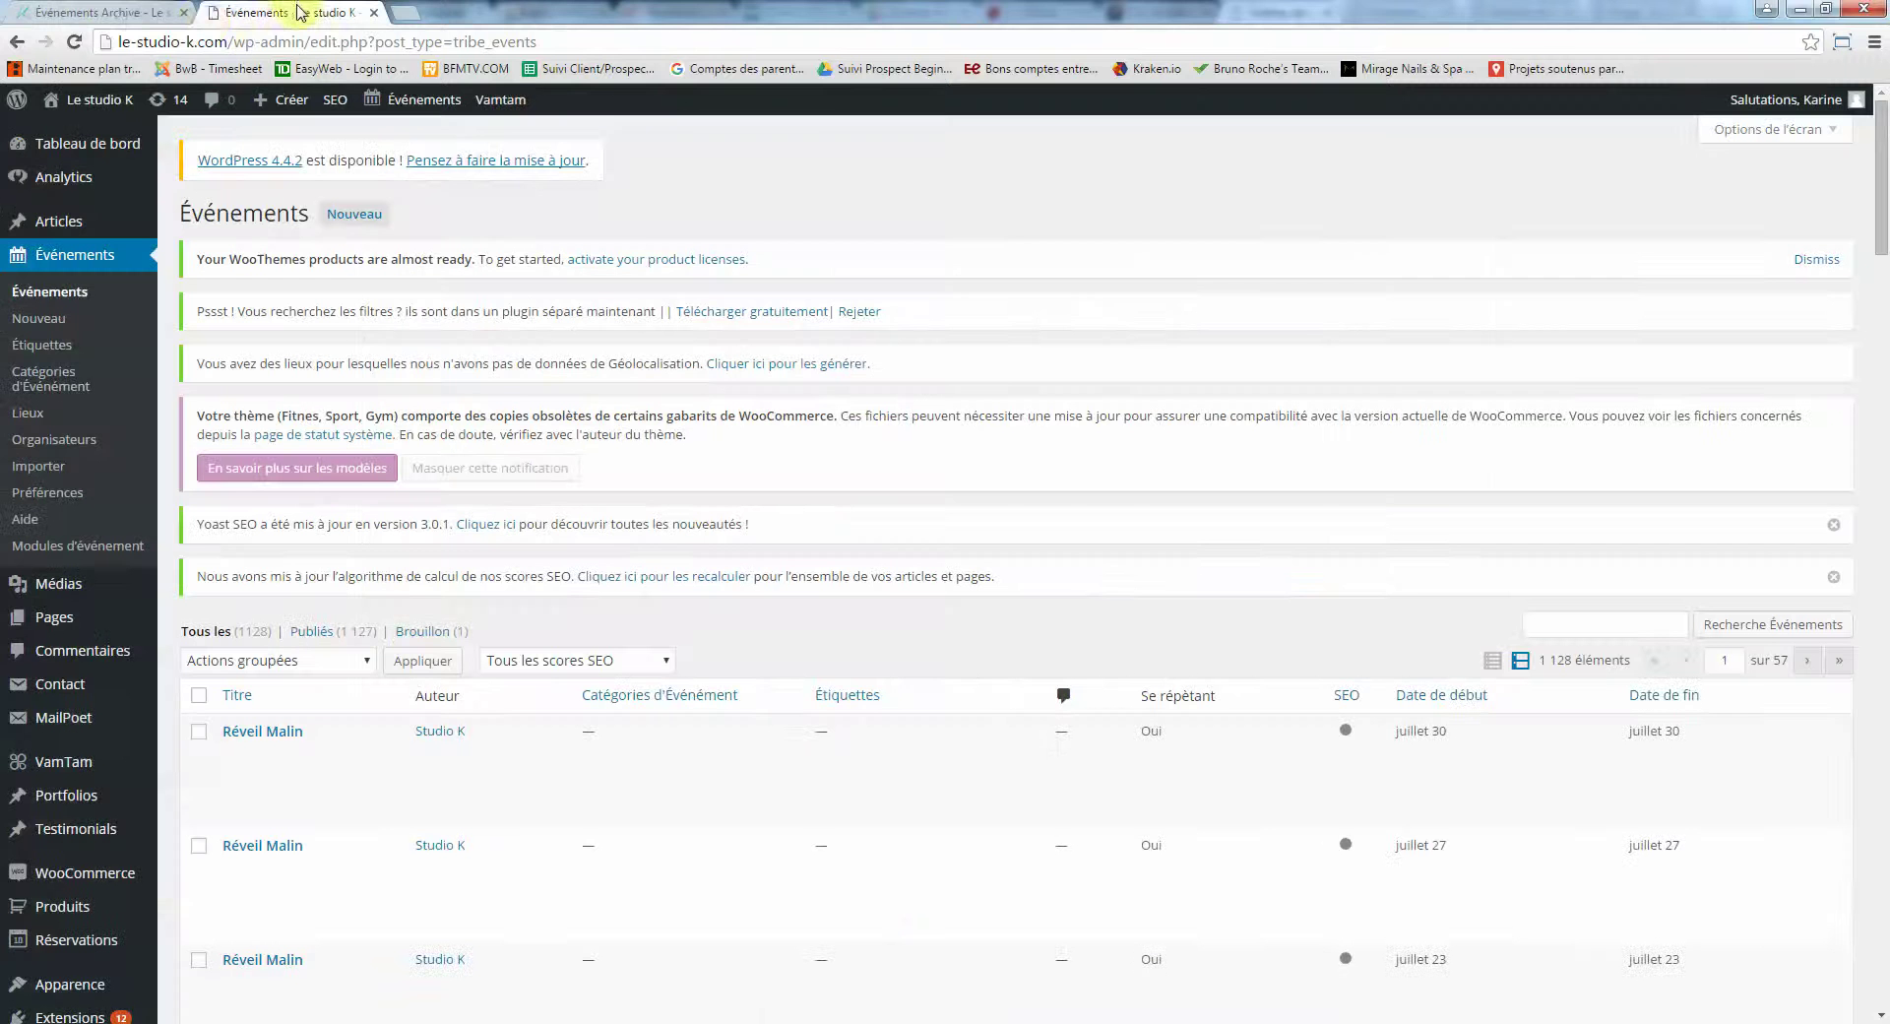
{"action": "left_click", "coordinate": [40, 19]}
{"action": "mouse_move", "coordinate": [441, 612]}
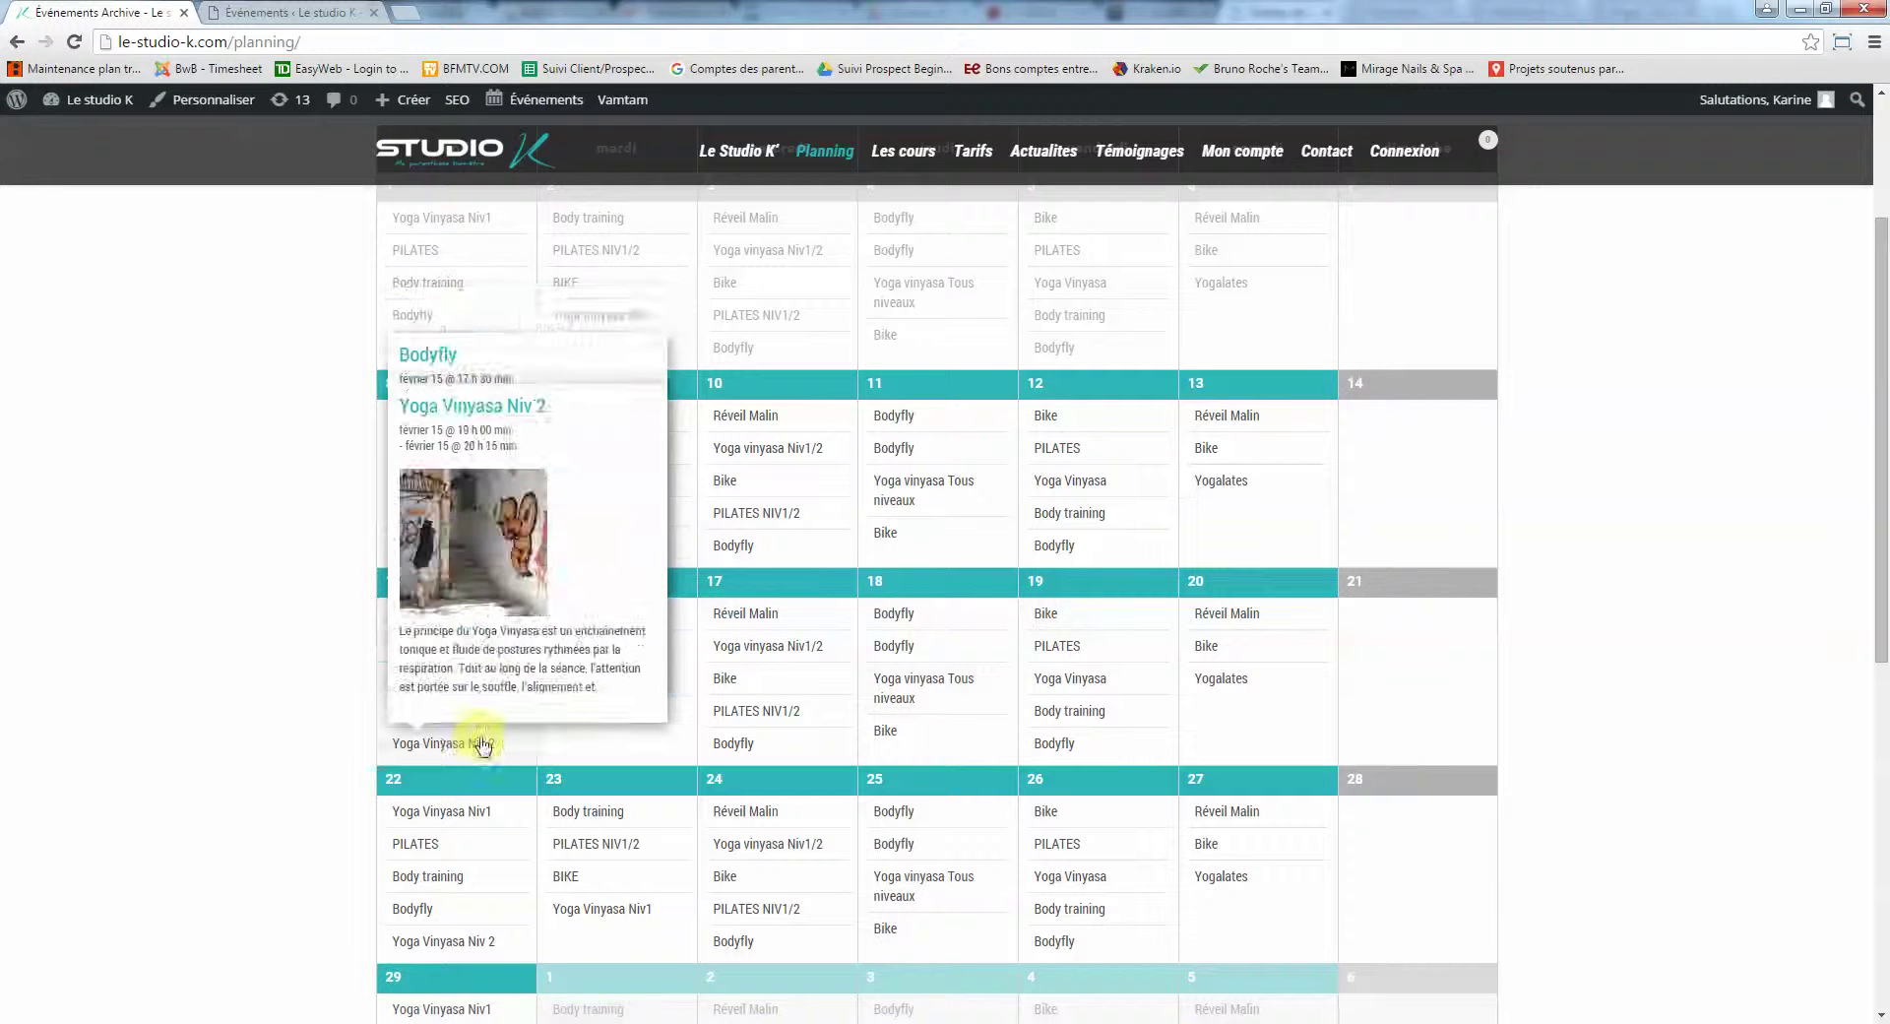
Search the events list for "niv" and look through the matching classes
{"action": "left_click", "coordinate": [291, 13]}
{"action": "scroll", "coordinate": [467, 522], "scroll_direction": "down", "scroll_amount": 2}
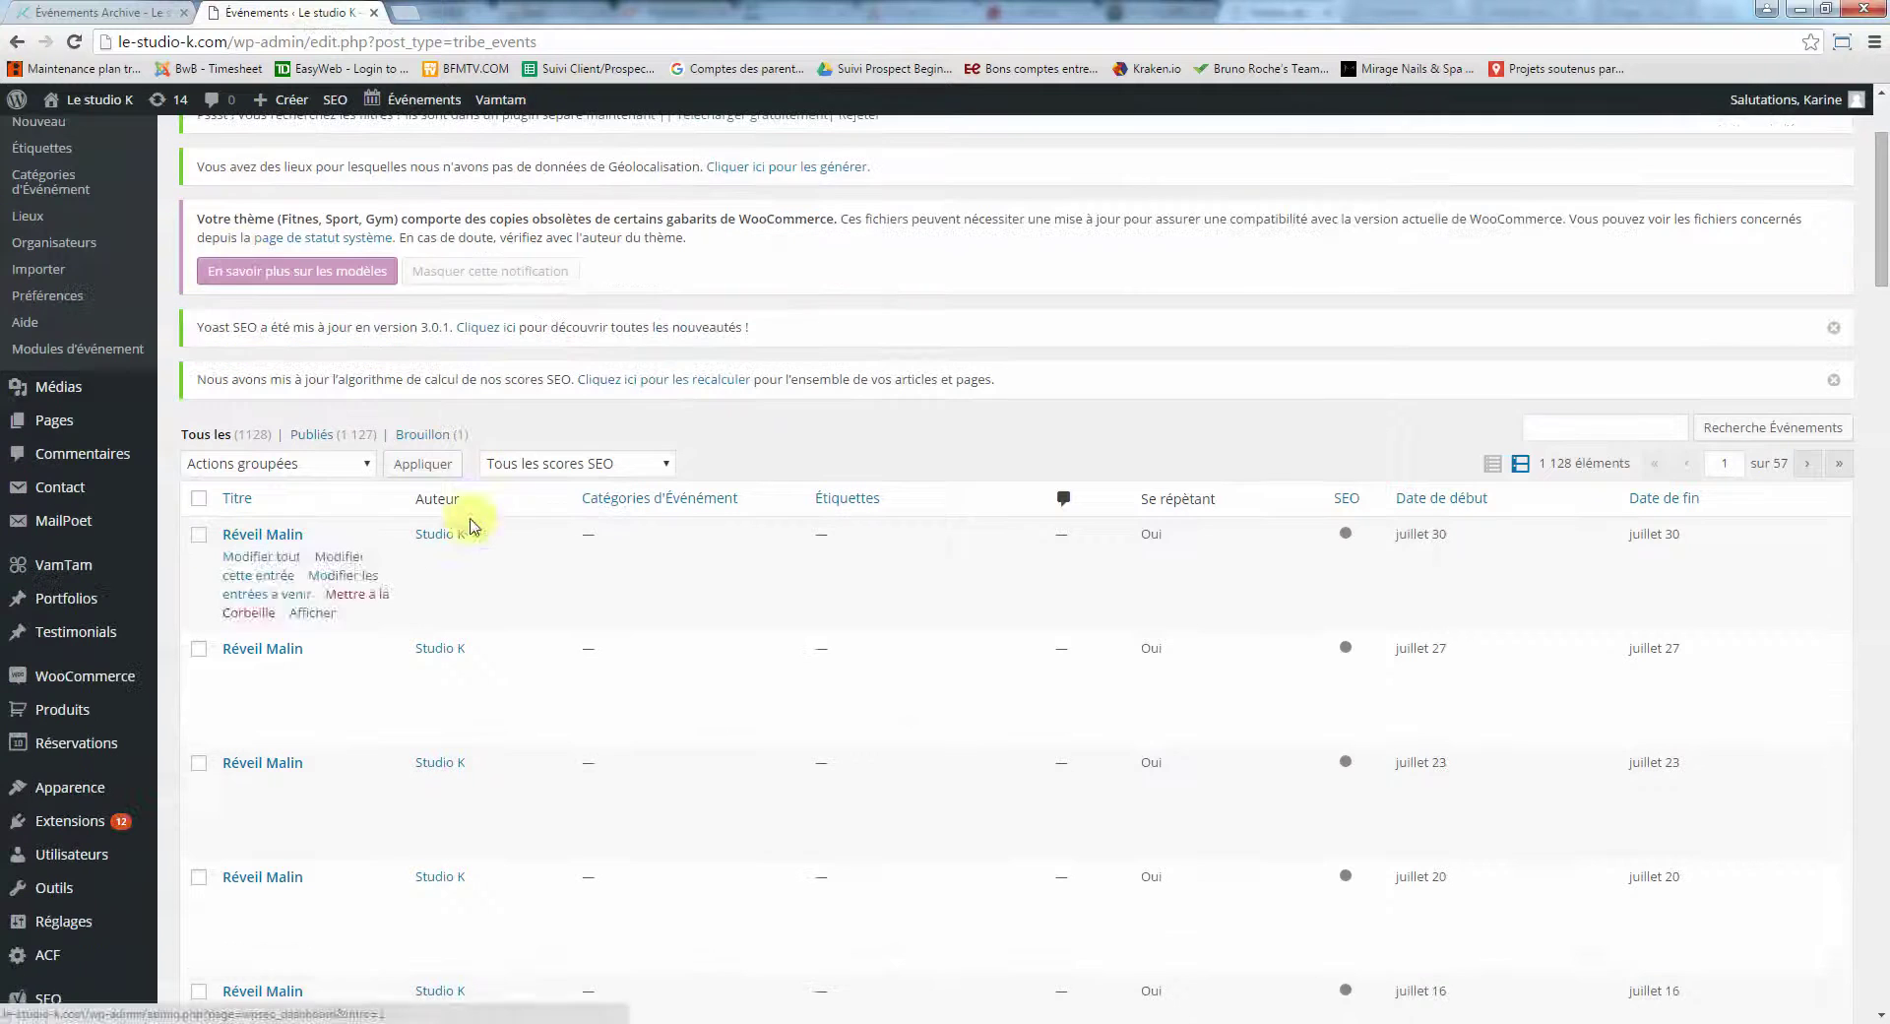
{"action": "left_click", "coordinate": [1566, 431]}
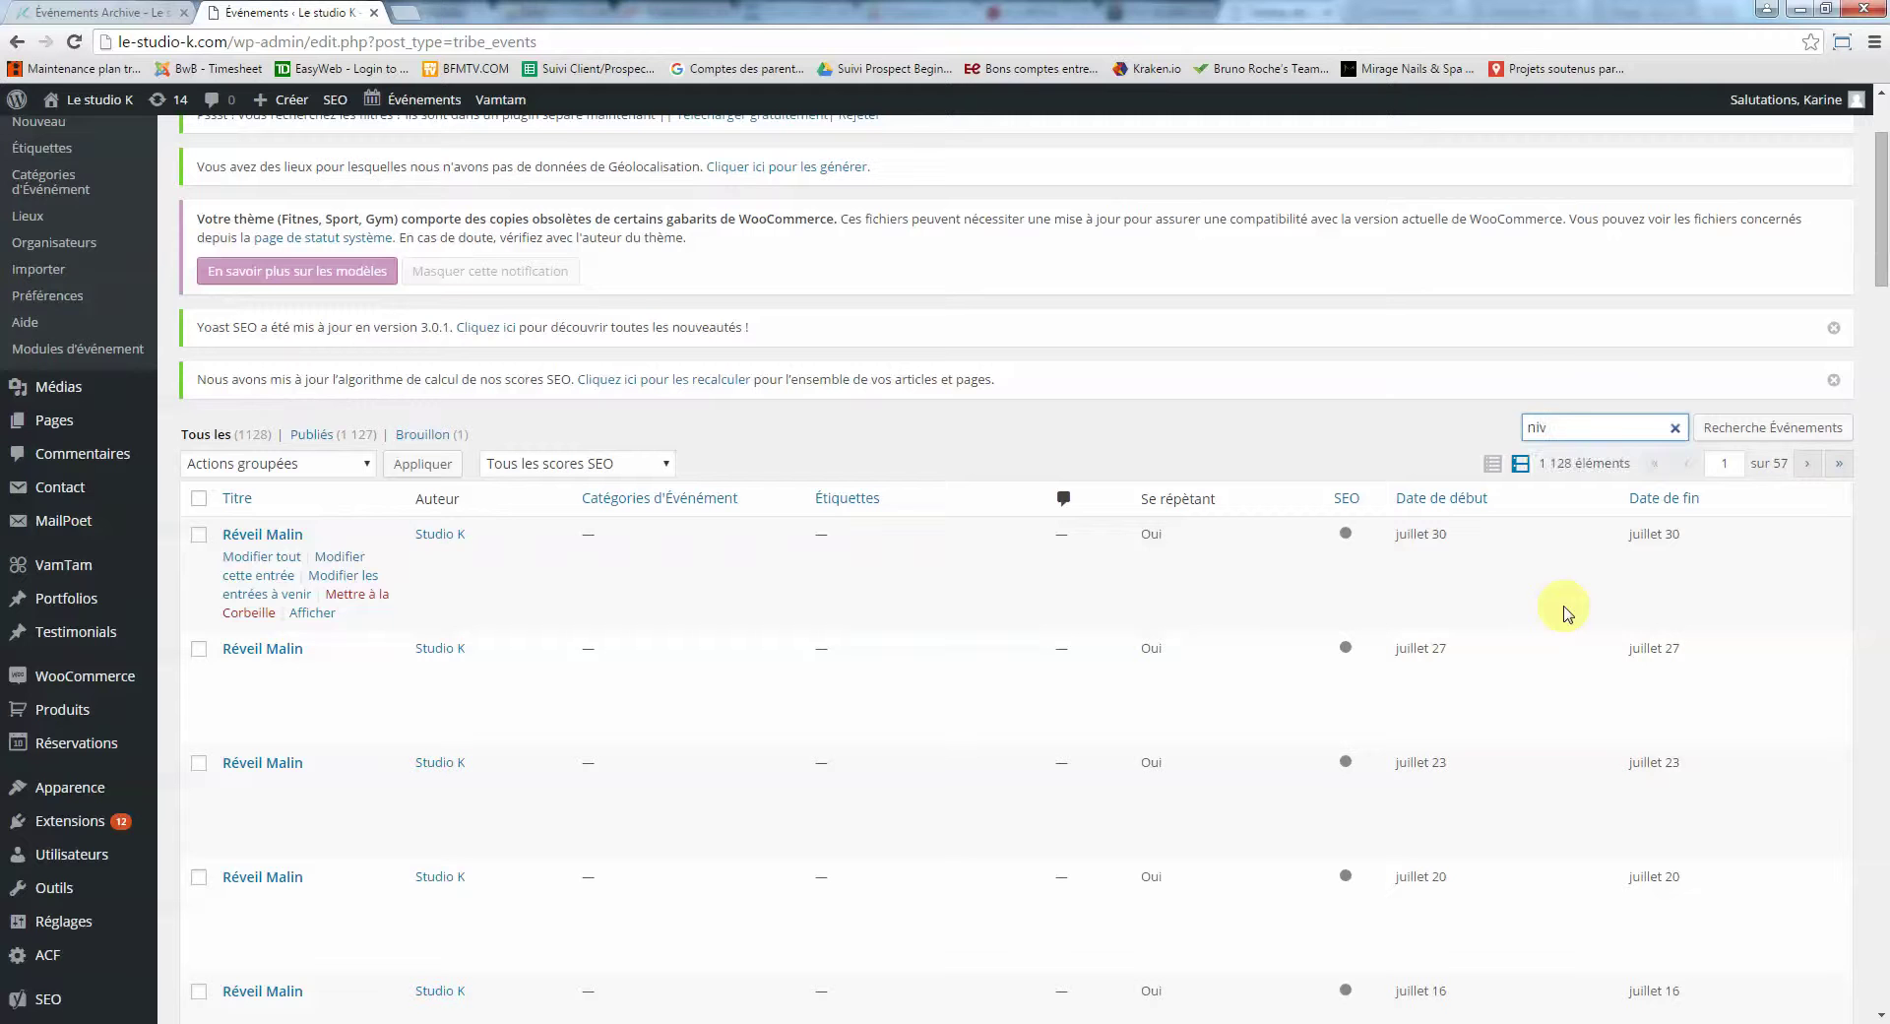
{"action": "left_click", "coordinate": [1726, 430]}
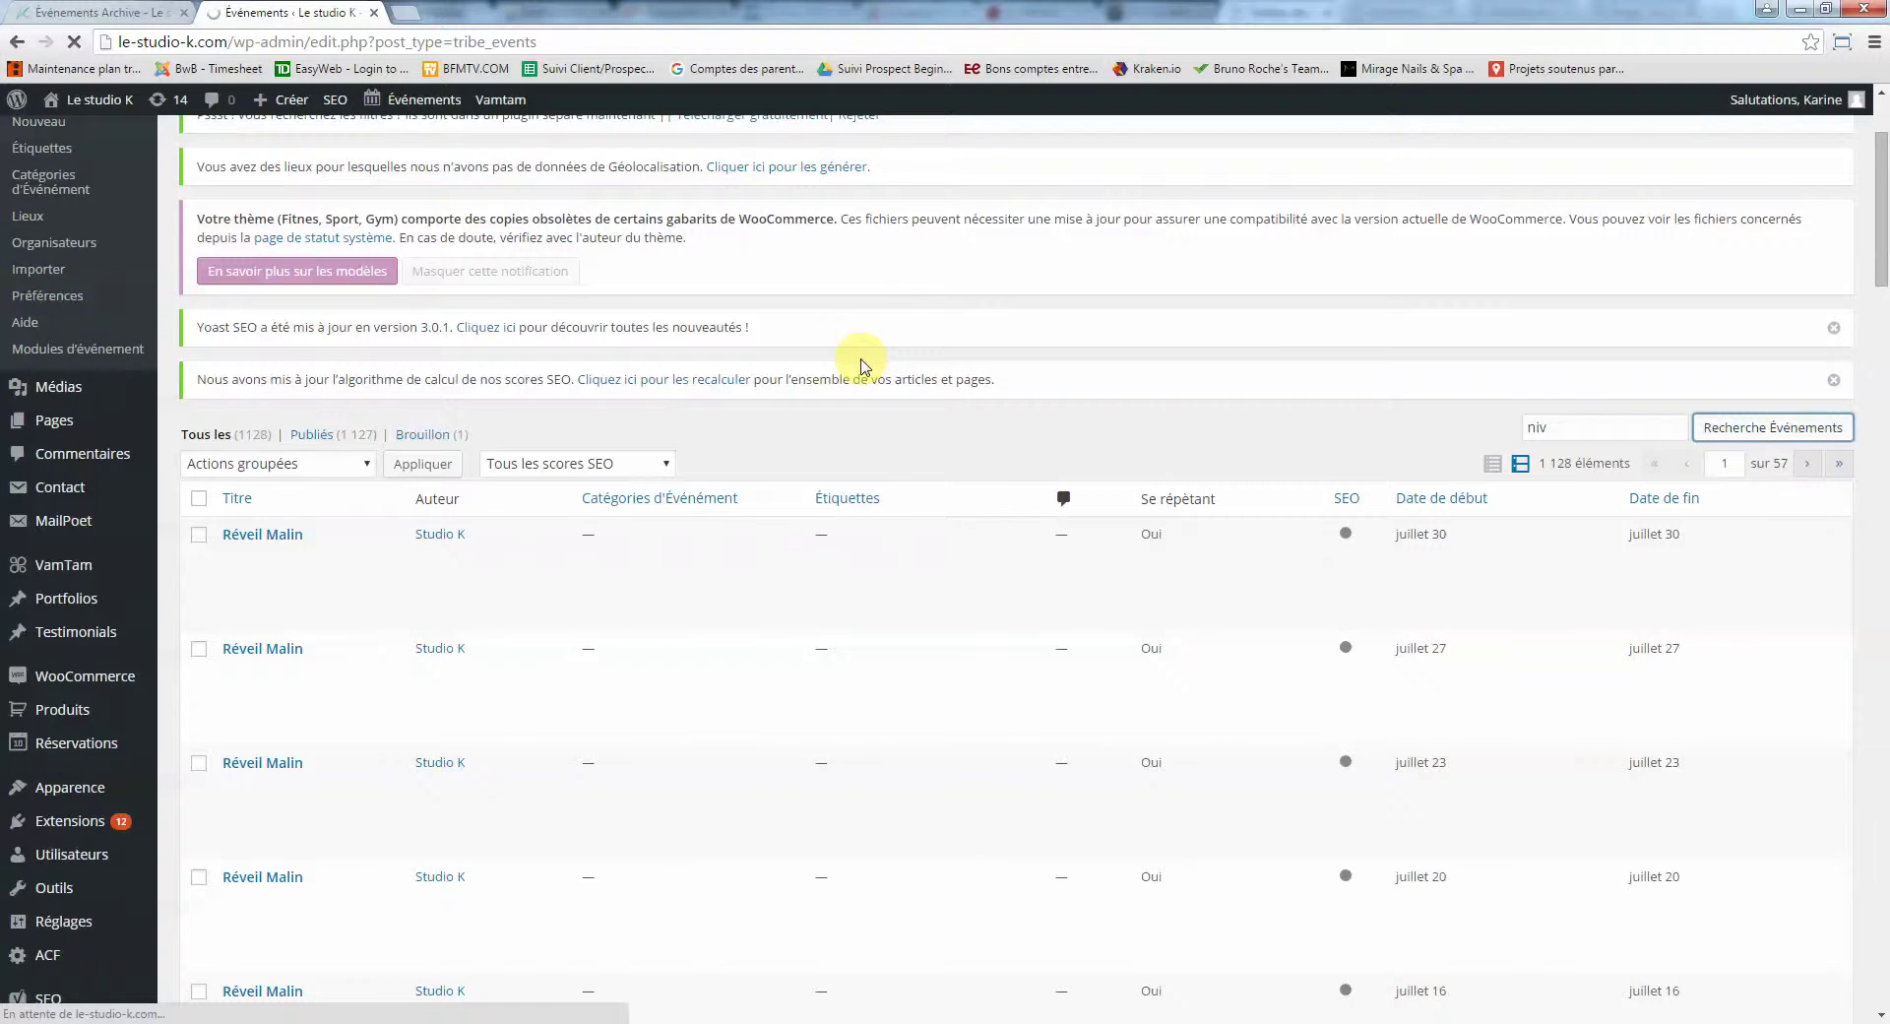
{"action": "scroll", "coordinate": [863, 384], "scroll_direction": "down", "scroll_amount": 4}
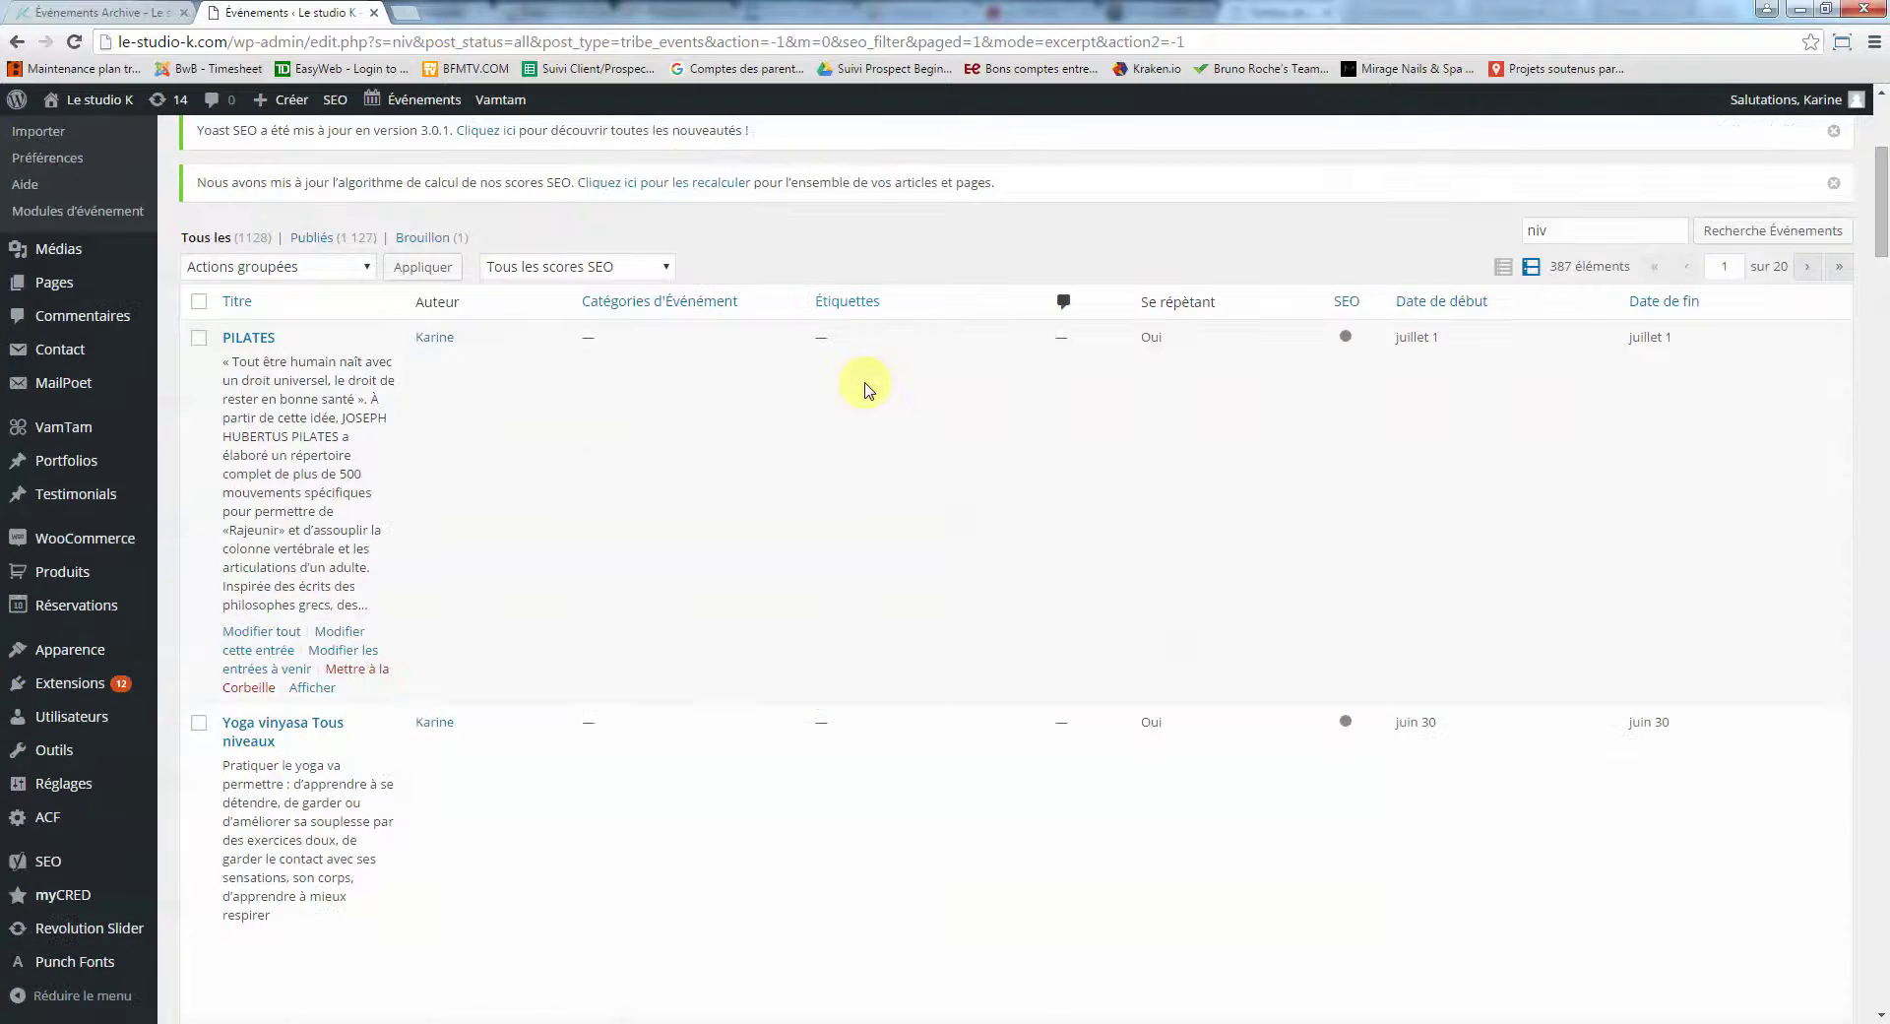
{"action": "scroll", "coordinate": [867, 389], "scroll_direction": "down", "scroll_amount": 3}
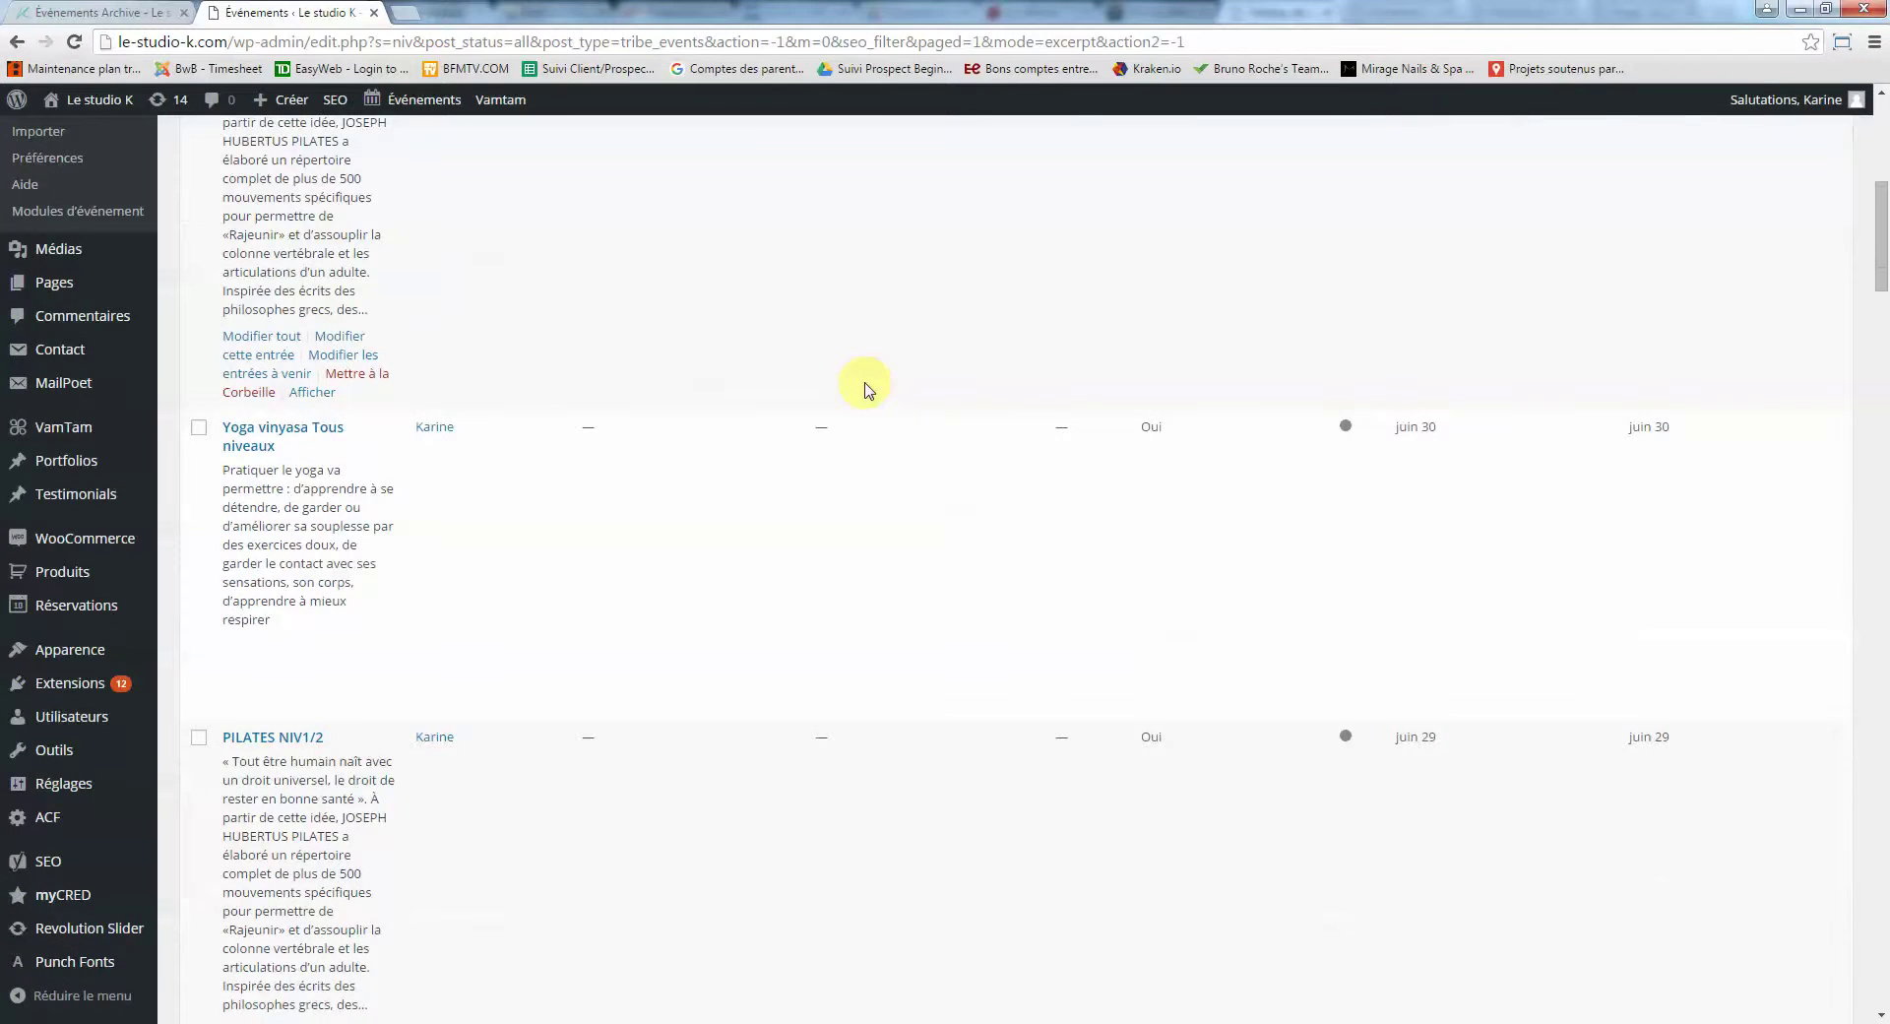
{"action": "scroll", "coordinate": [865, 389], "scroll_direction": "up", "scroll_amount": 3}
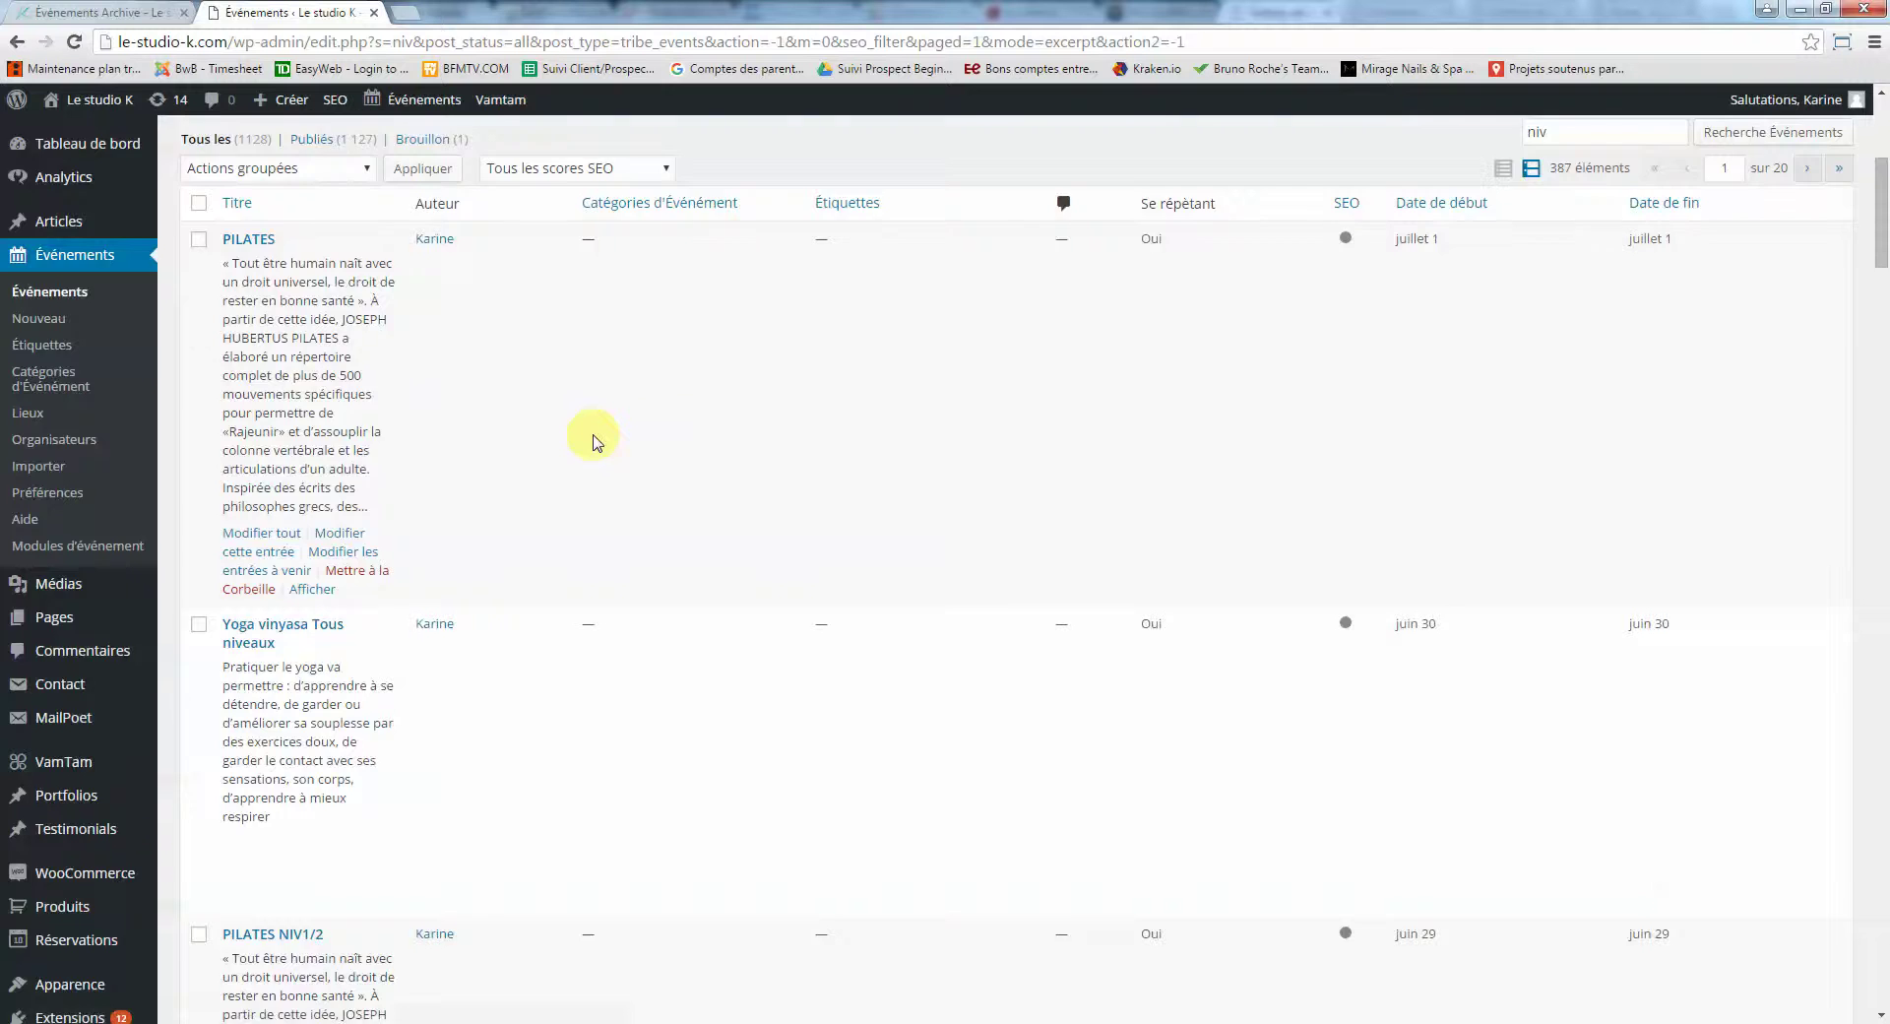
{"action": "scroll", "coordinate": [595, 442], "scroll_direction": "up", "scroll_amount": 1}
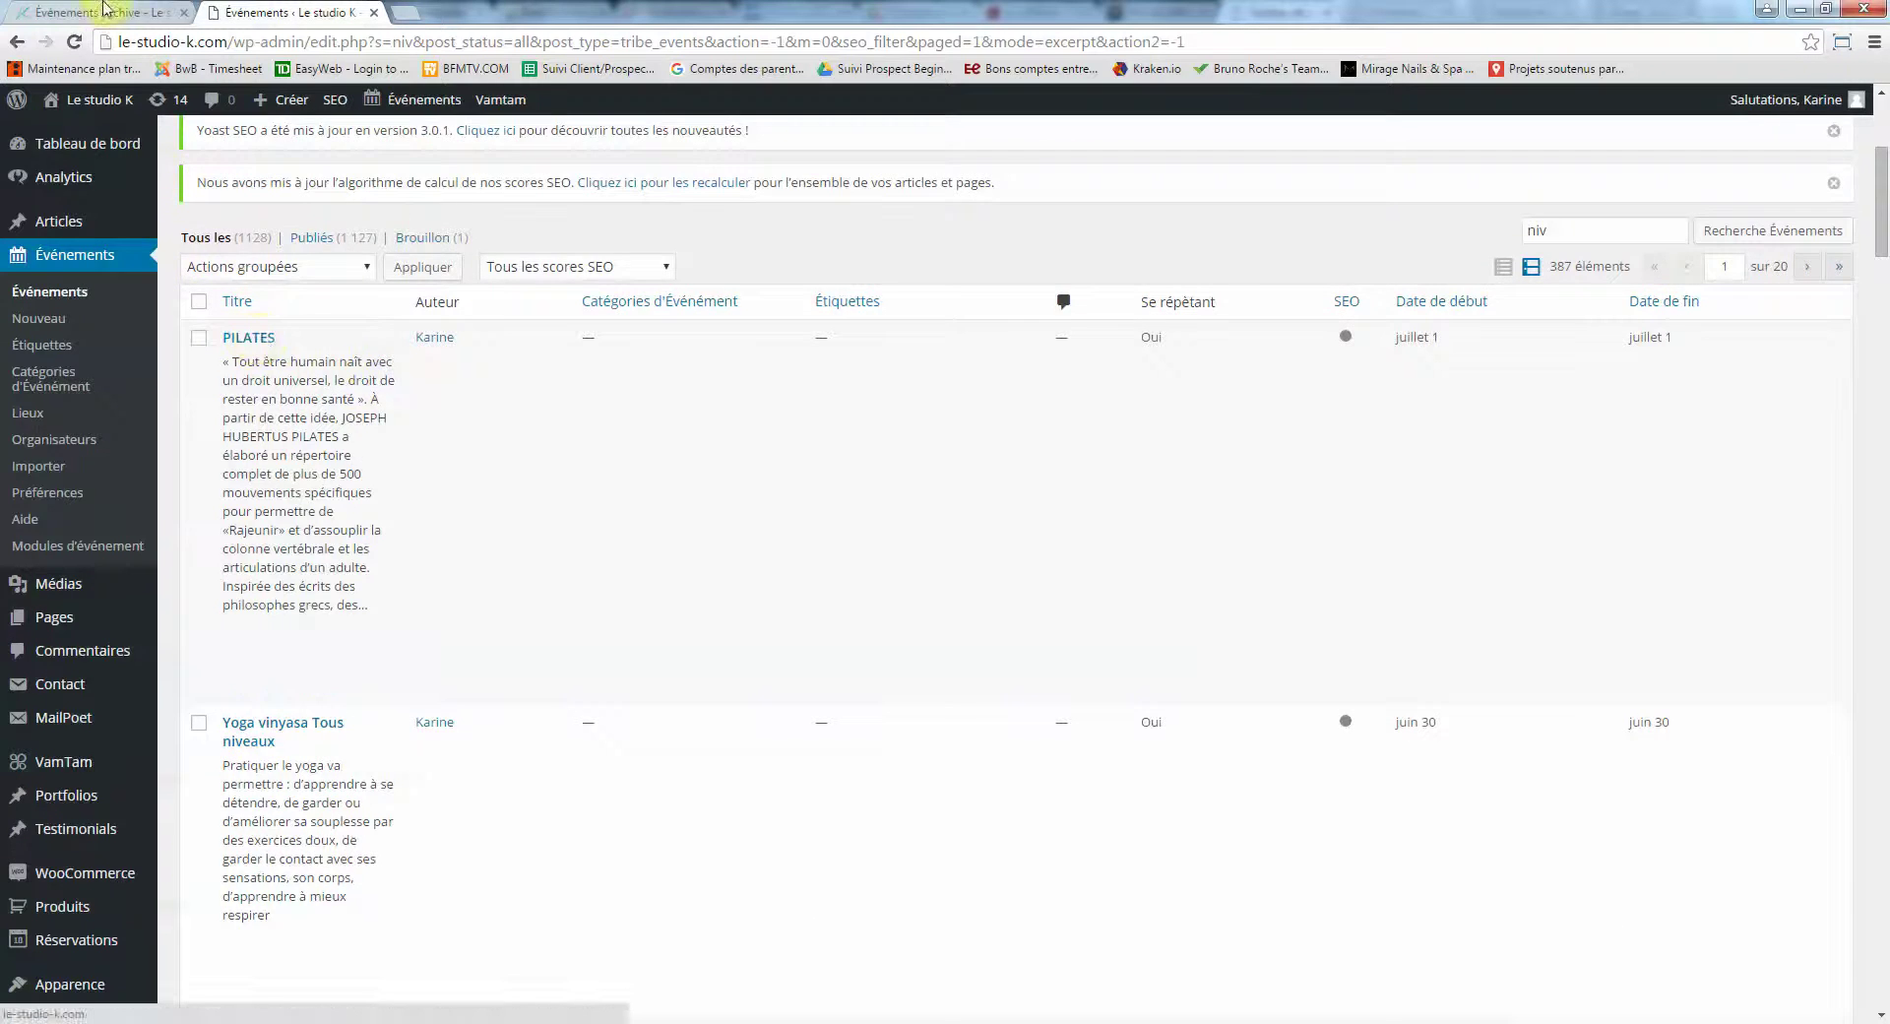
Check the Pilates classes on the public planning, then open the whole recurring PILATES NIV1/2 series for editing and retitle it "PILATES"
{"action": "key", "text": "ctrl+shift+Tab"}
{"action": "mouse_move", "coordinate": [418, 645]}
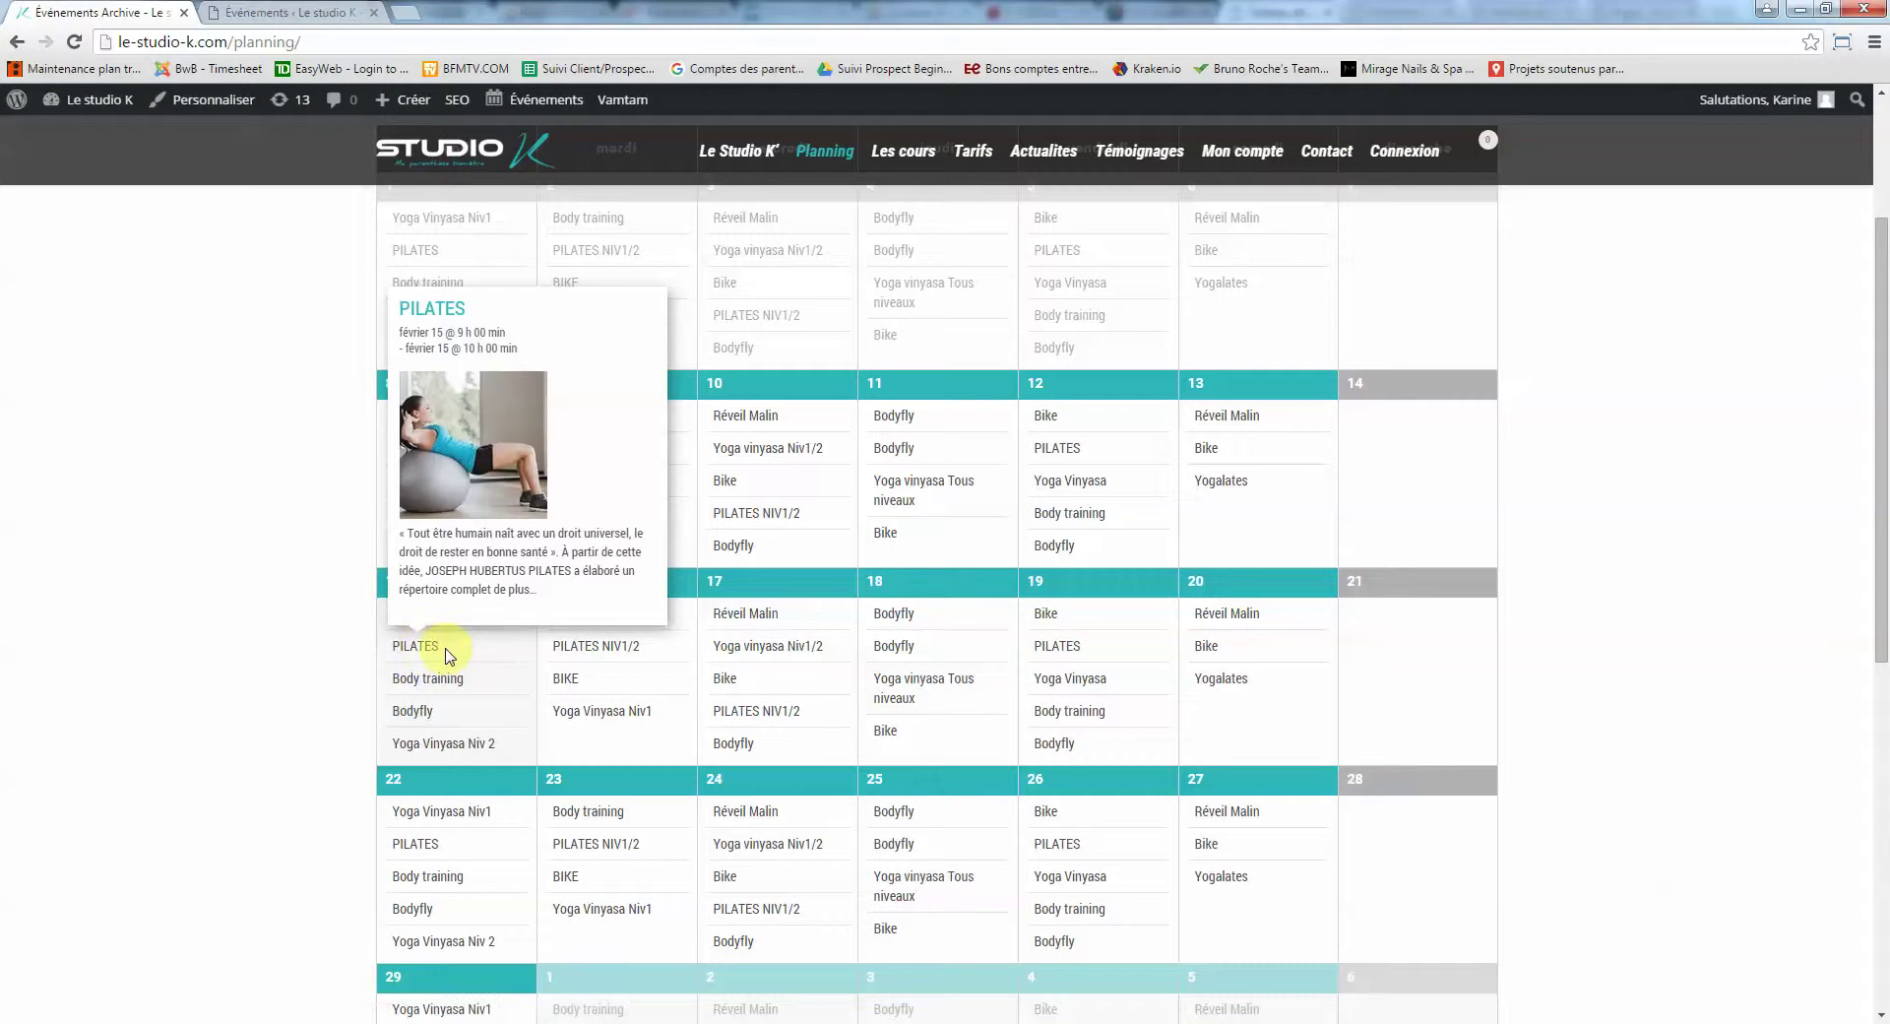
{"action": "key", "text": "ctrl+Tab"}
{"action": "scroll", "coordinate": [501, 576], "scroll_direction": "down", "scroll_amount": 5}
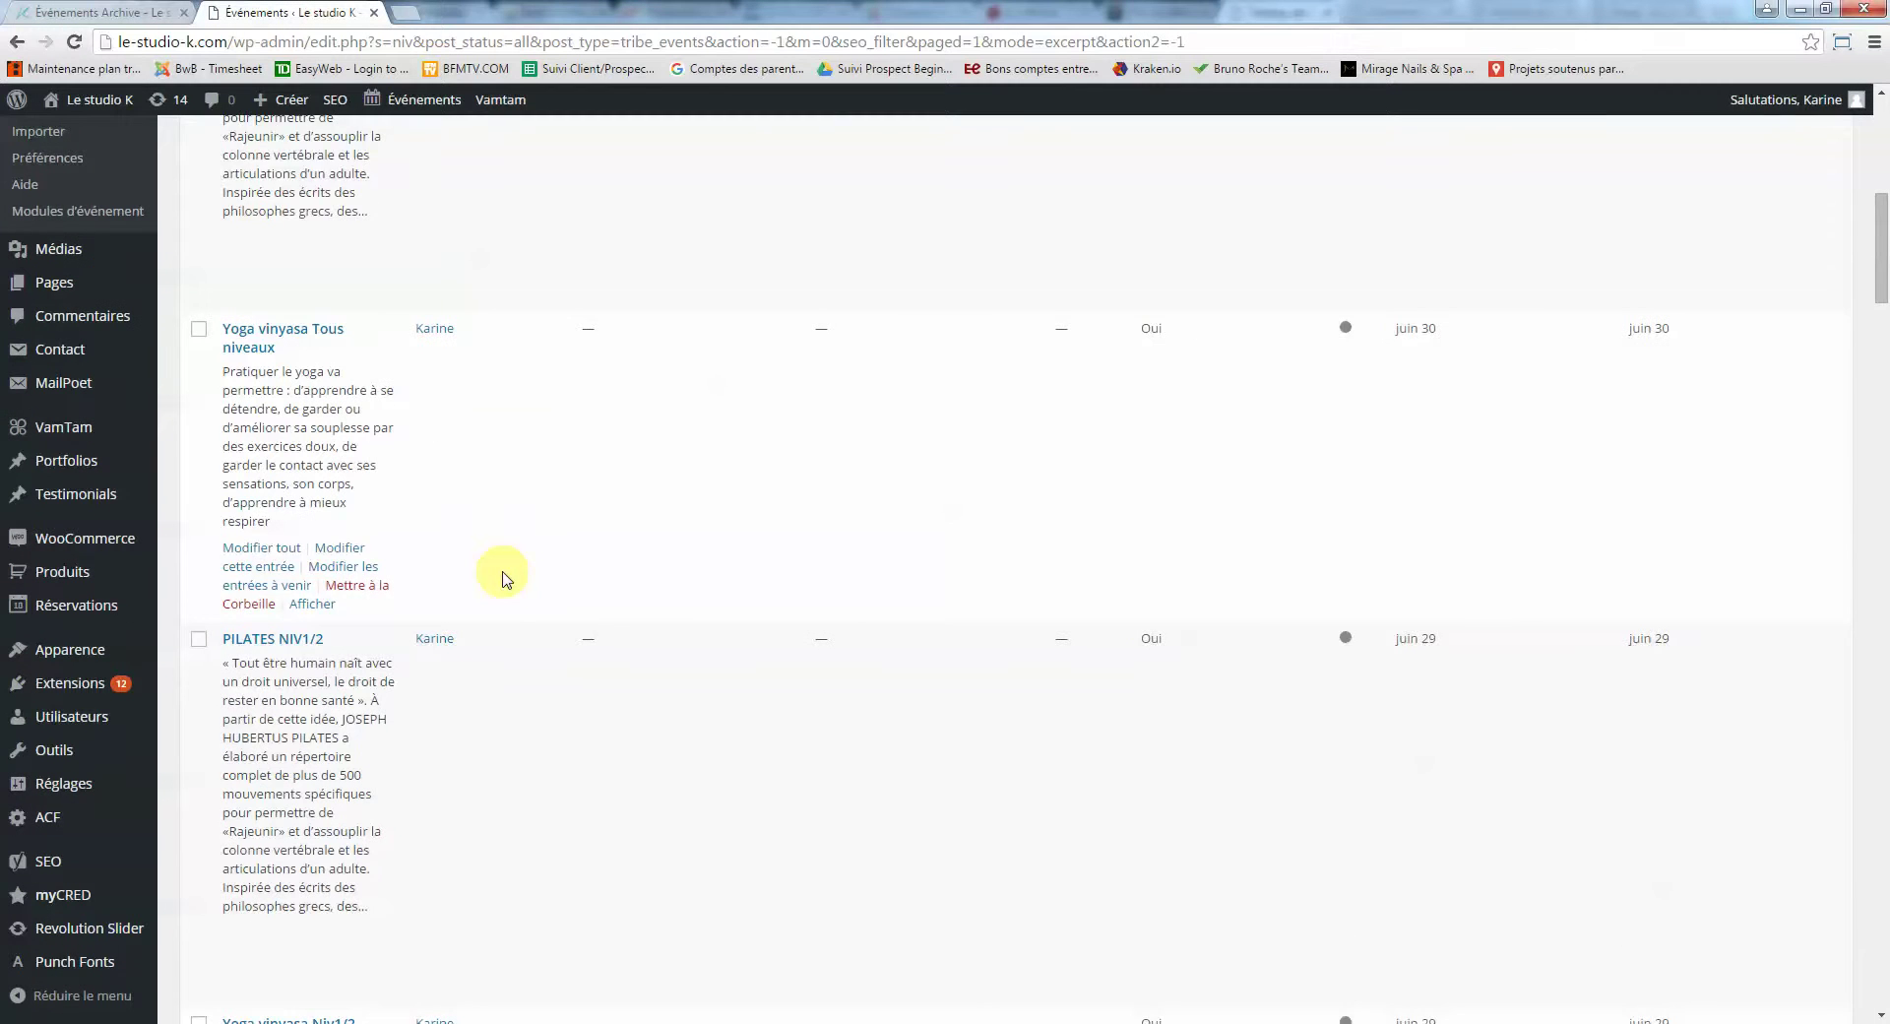
{"action": "scroll", "coordinate": [501, 576], "scroll_direction": "down", "scroll_amount": 1}
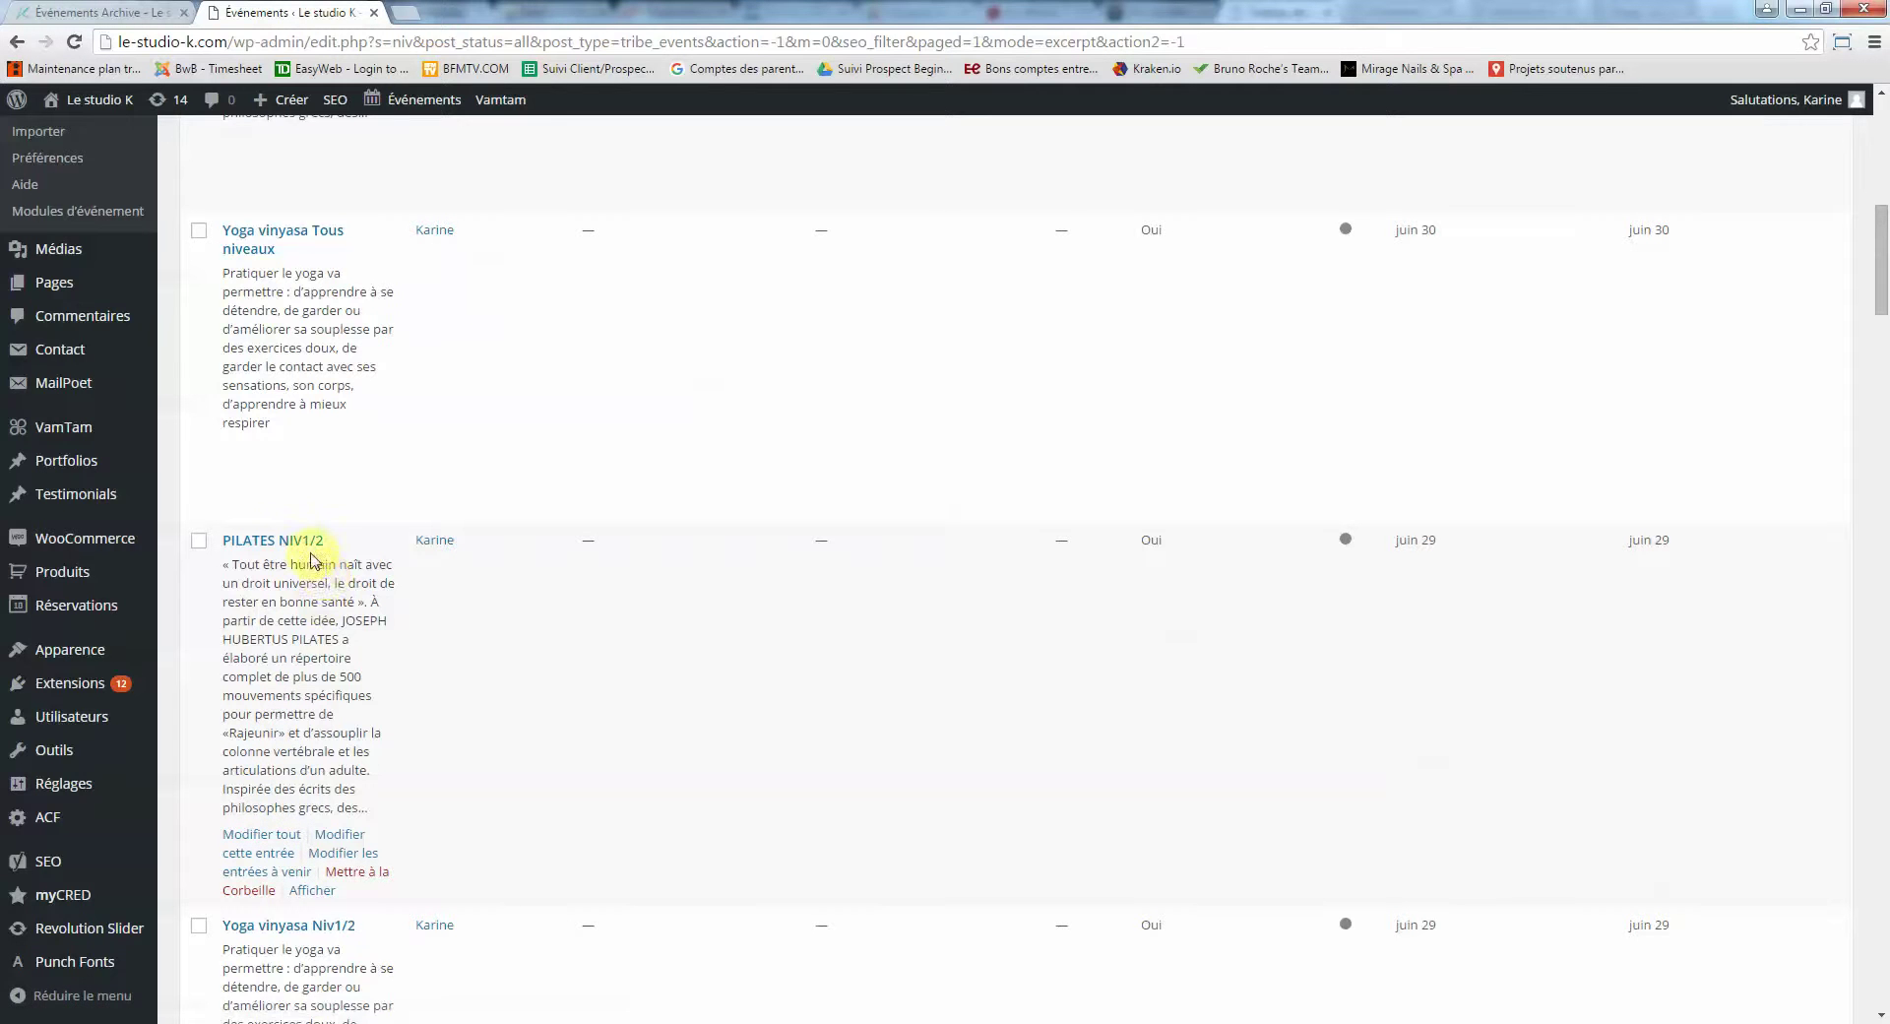
{"action": "left_click", "coordinate": [283, 836]}
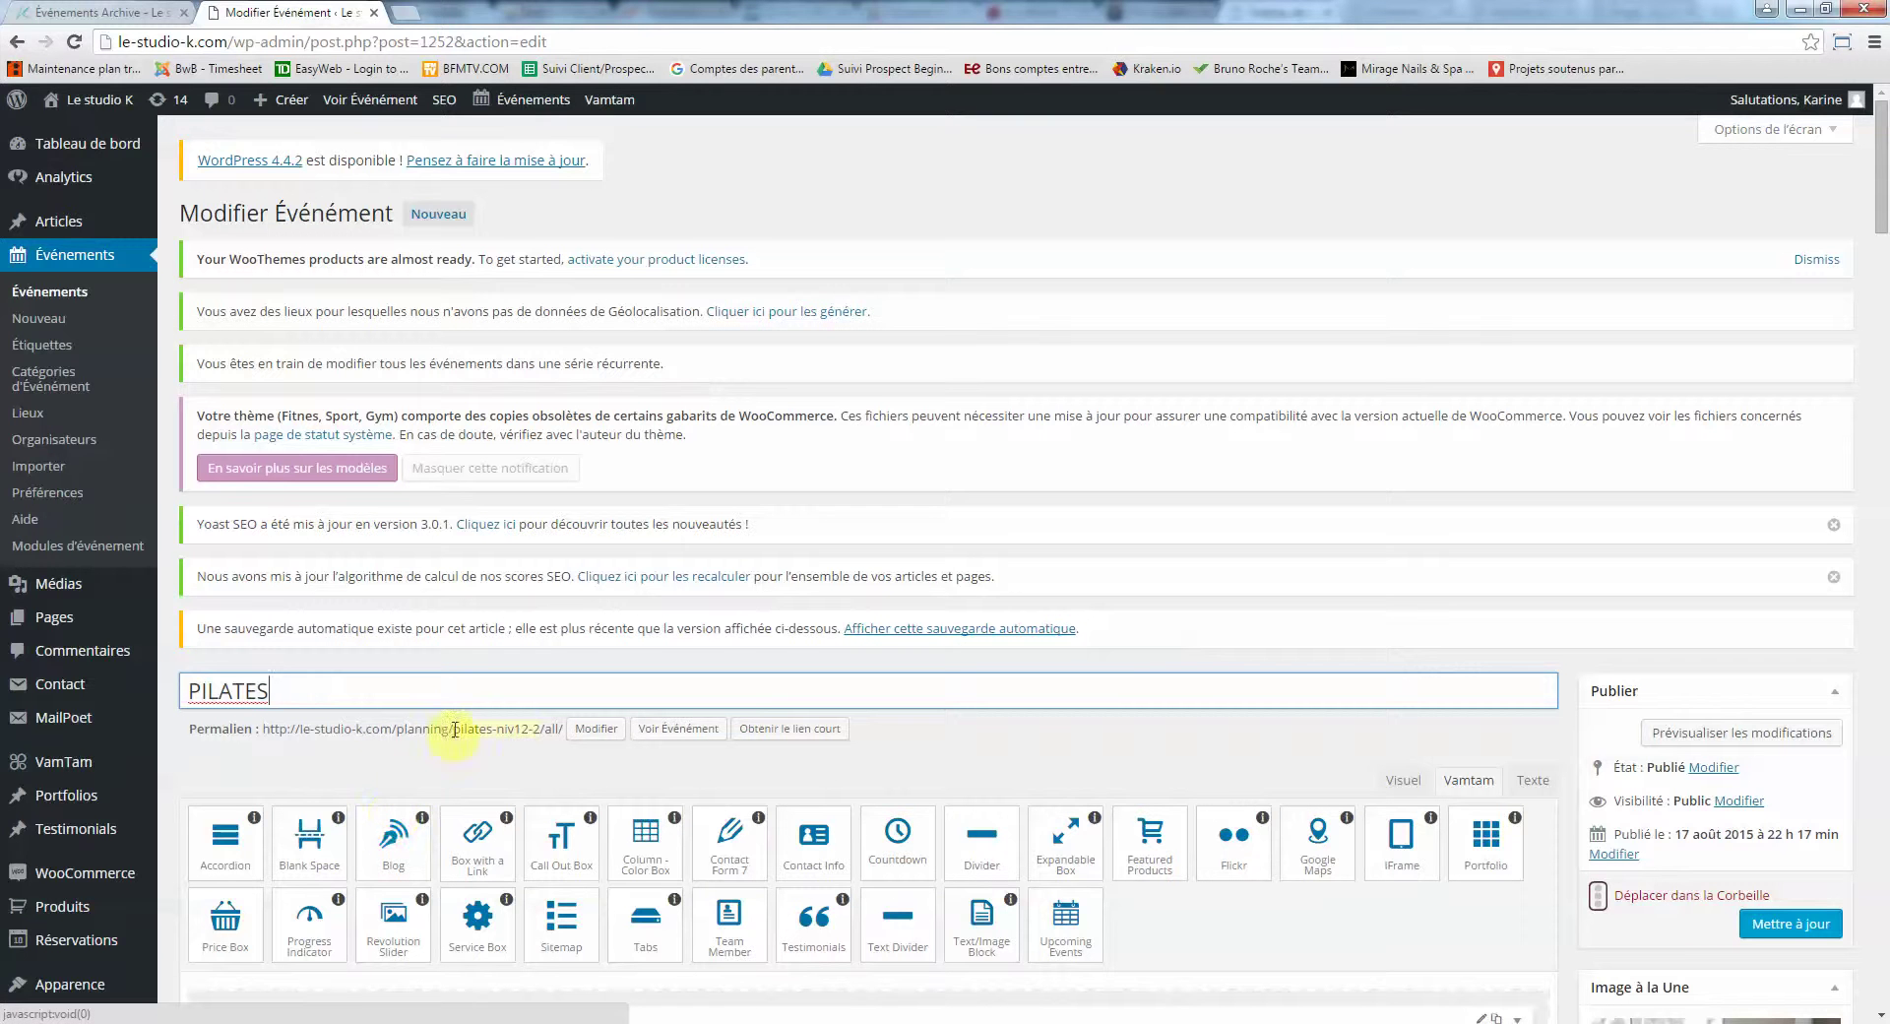
Change the permalink slug of the PILATES event series to "pilates-eybens"
{"action": "scroll", "coordinate": [443, 729], "scroll_direction": "down", "scroll_amount": 1}
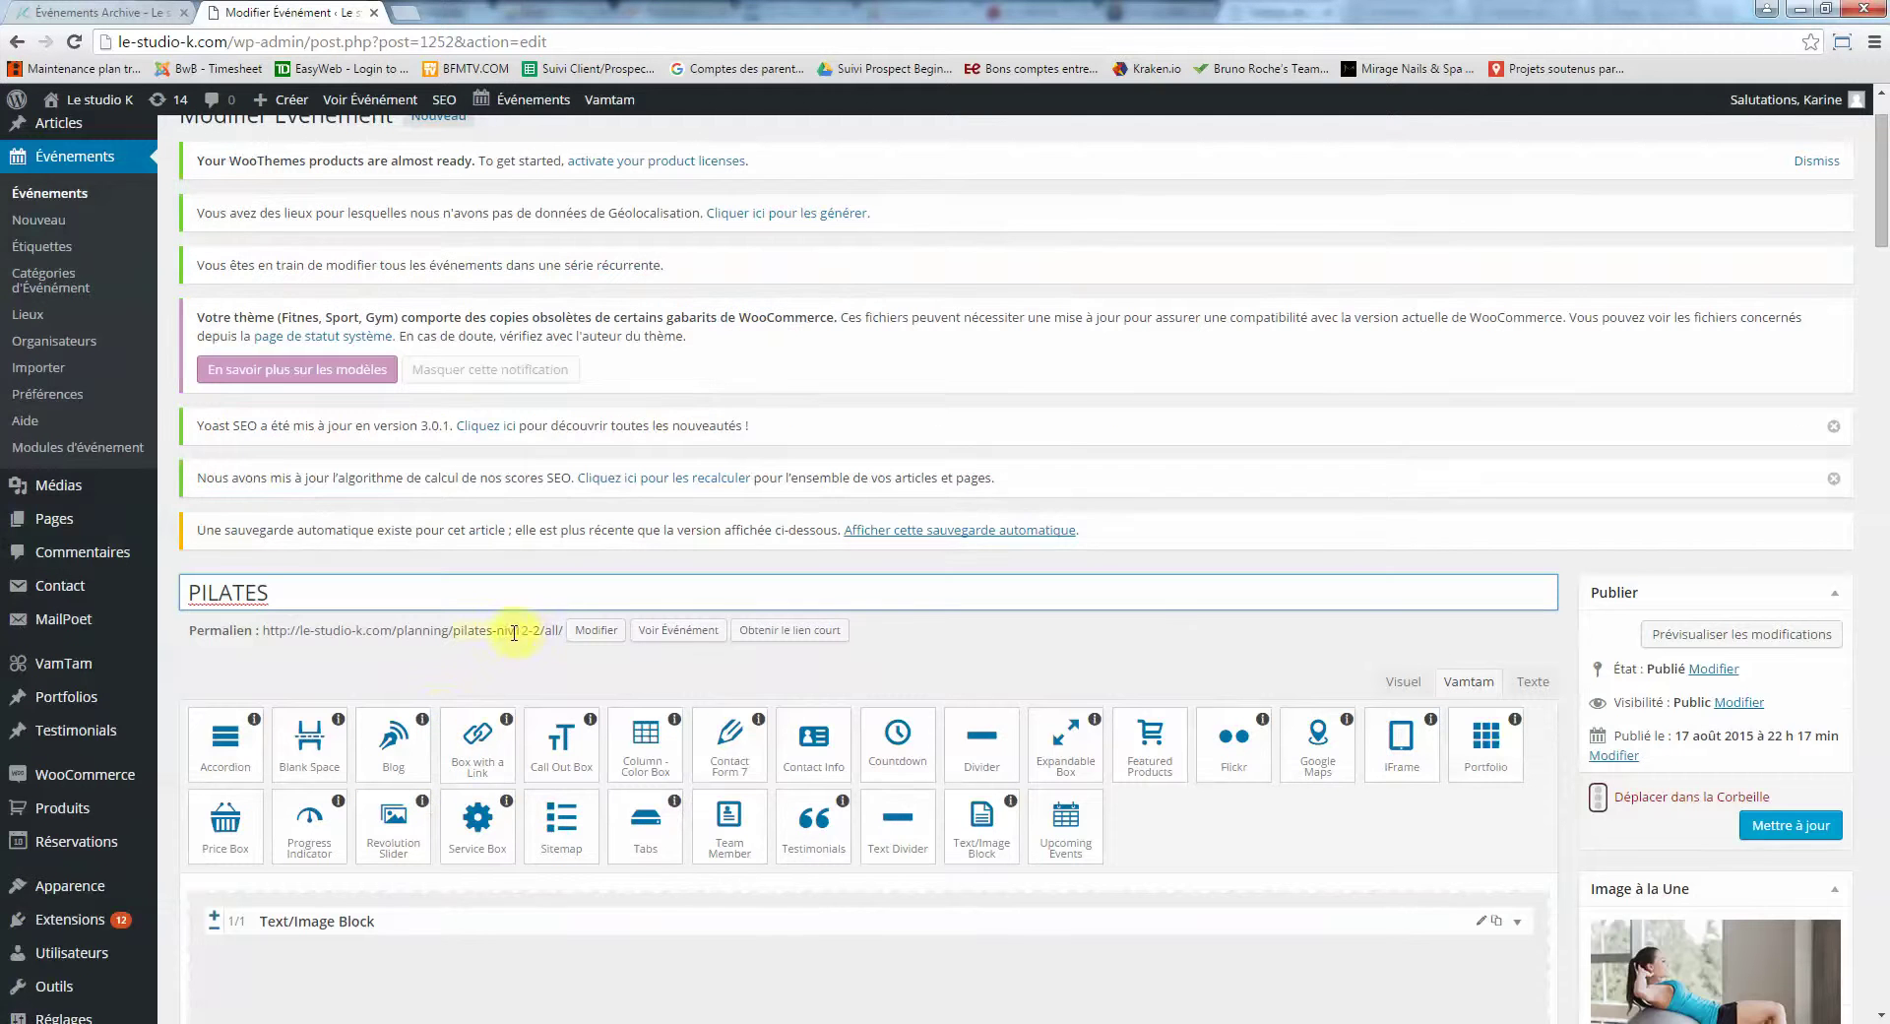
{"action": "left_click", "coordinate": [589, 630]}
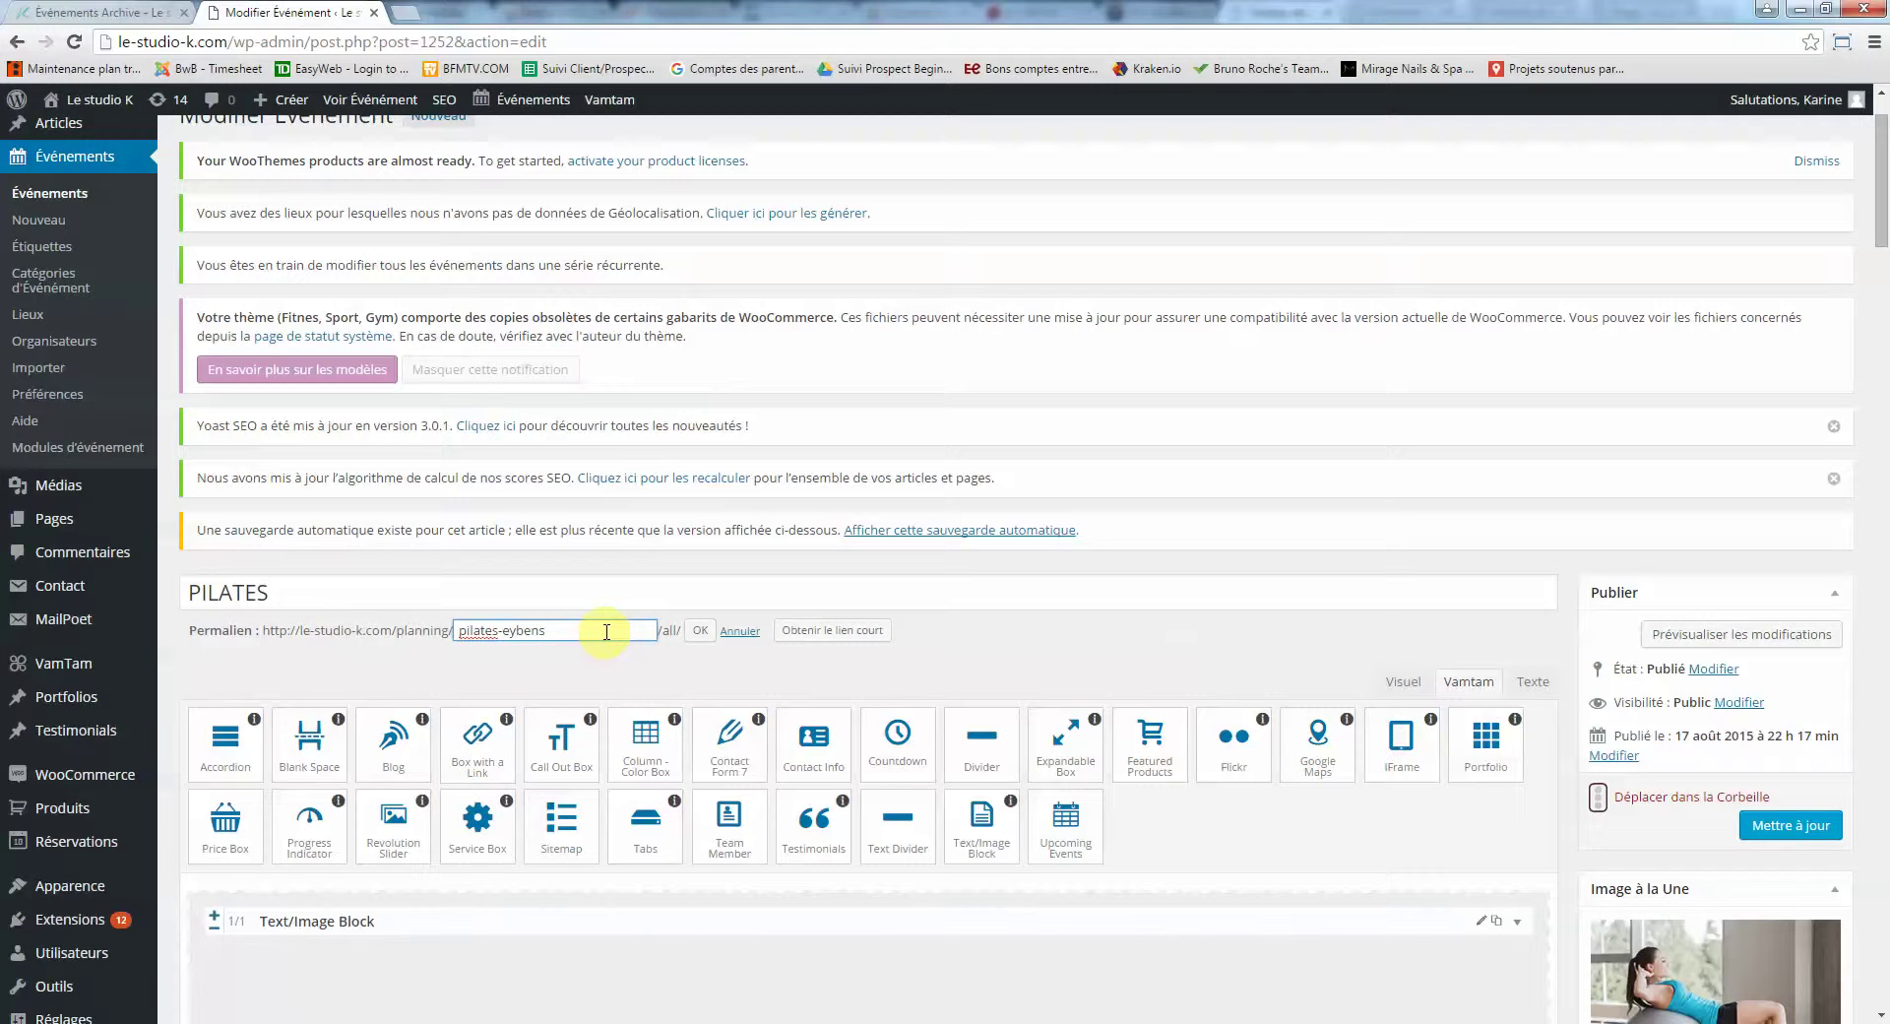
{"action": "left_click", "coordinate": [702, 633]}
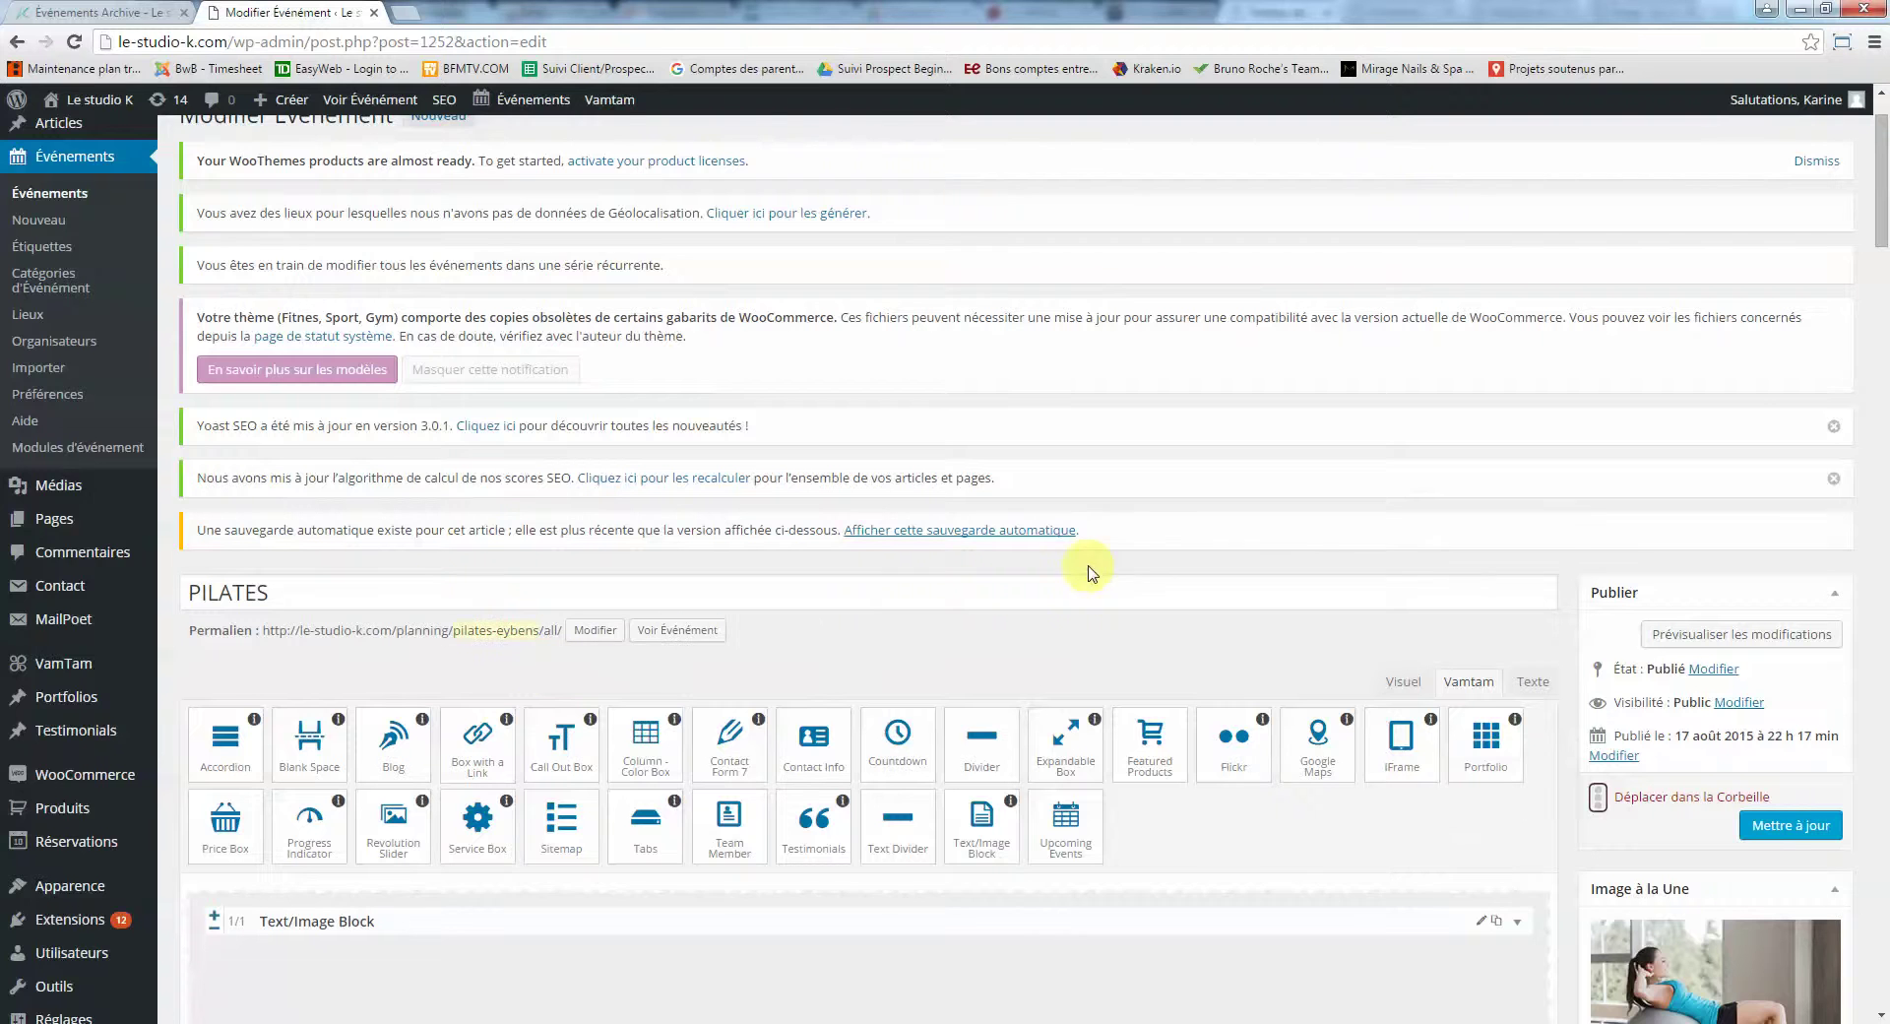
Review the PILATES event's settings and save the changes to the whole series
{"action": "scroll", "coordinate": [1078, 580], "scroll_direction": "down", "scroll_amount": 3}
{"action": "scroll", "coordinate": [1103, 591], "scroll_direction": "up", "scroll_amount": 2}
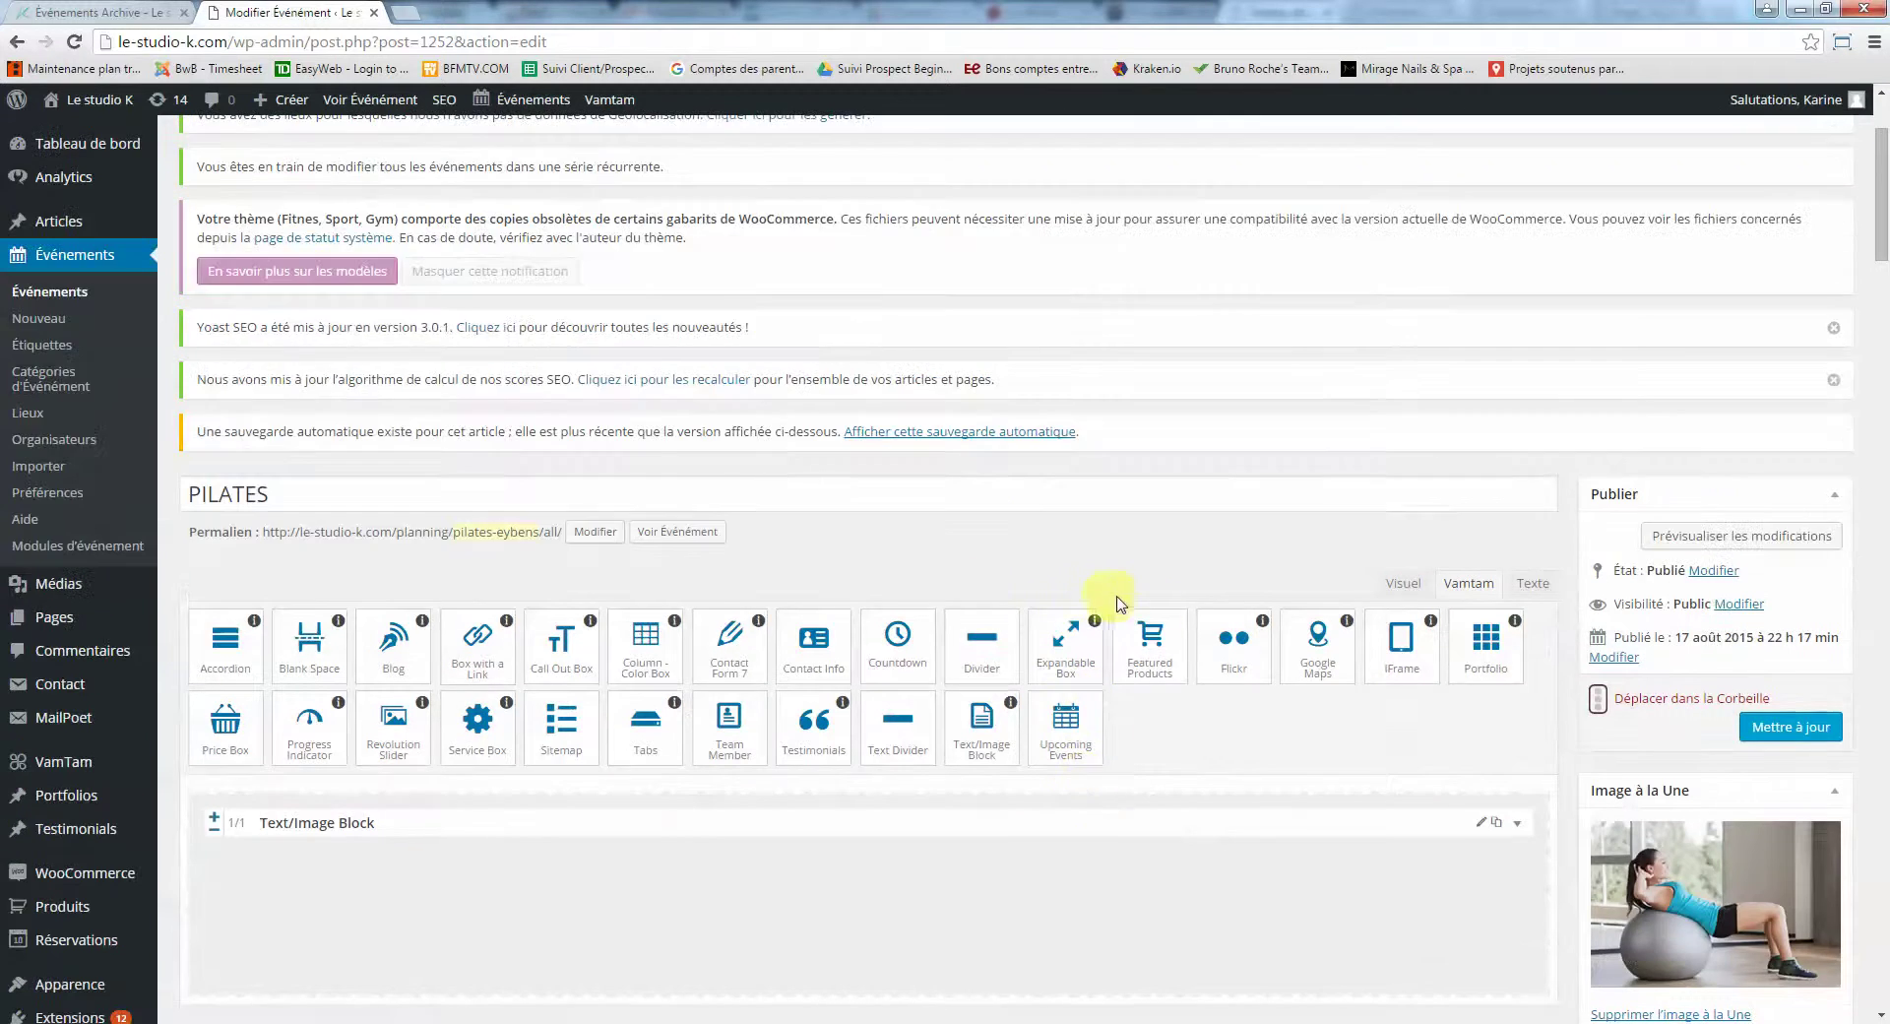
{"action": "scroll", "coordinate": [1118, 602], "scroll_direction": "down", "scroll_amount": 7}
{"action": "scroll", "coordinate": [1211, 612], "scroll_direction": "up", "scroll_amount": 8}
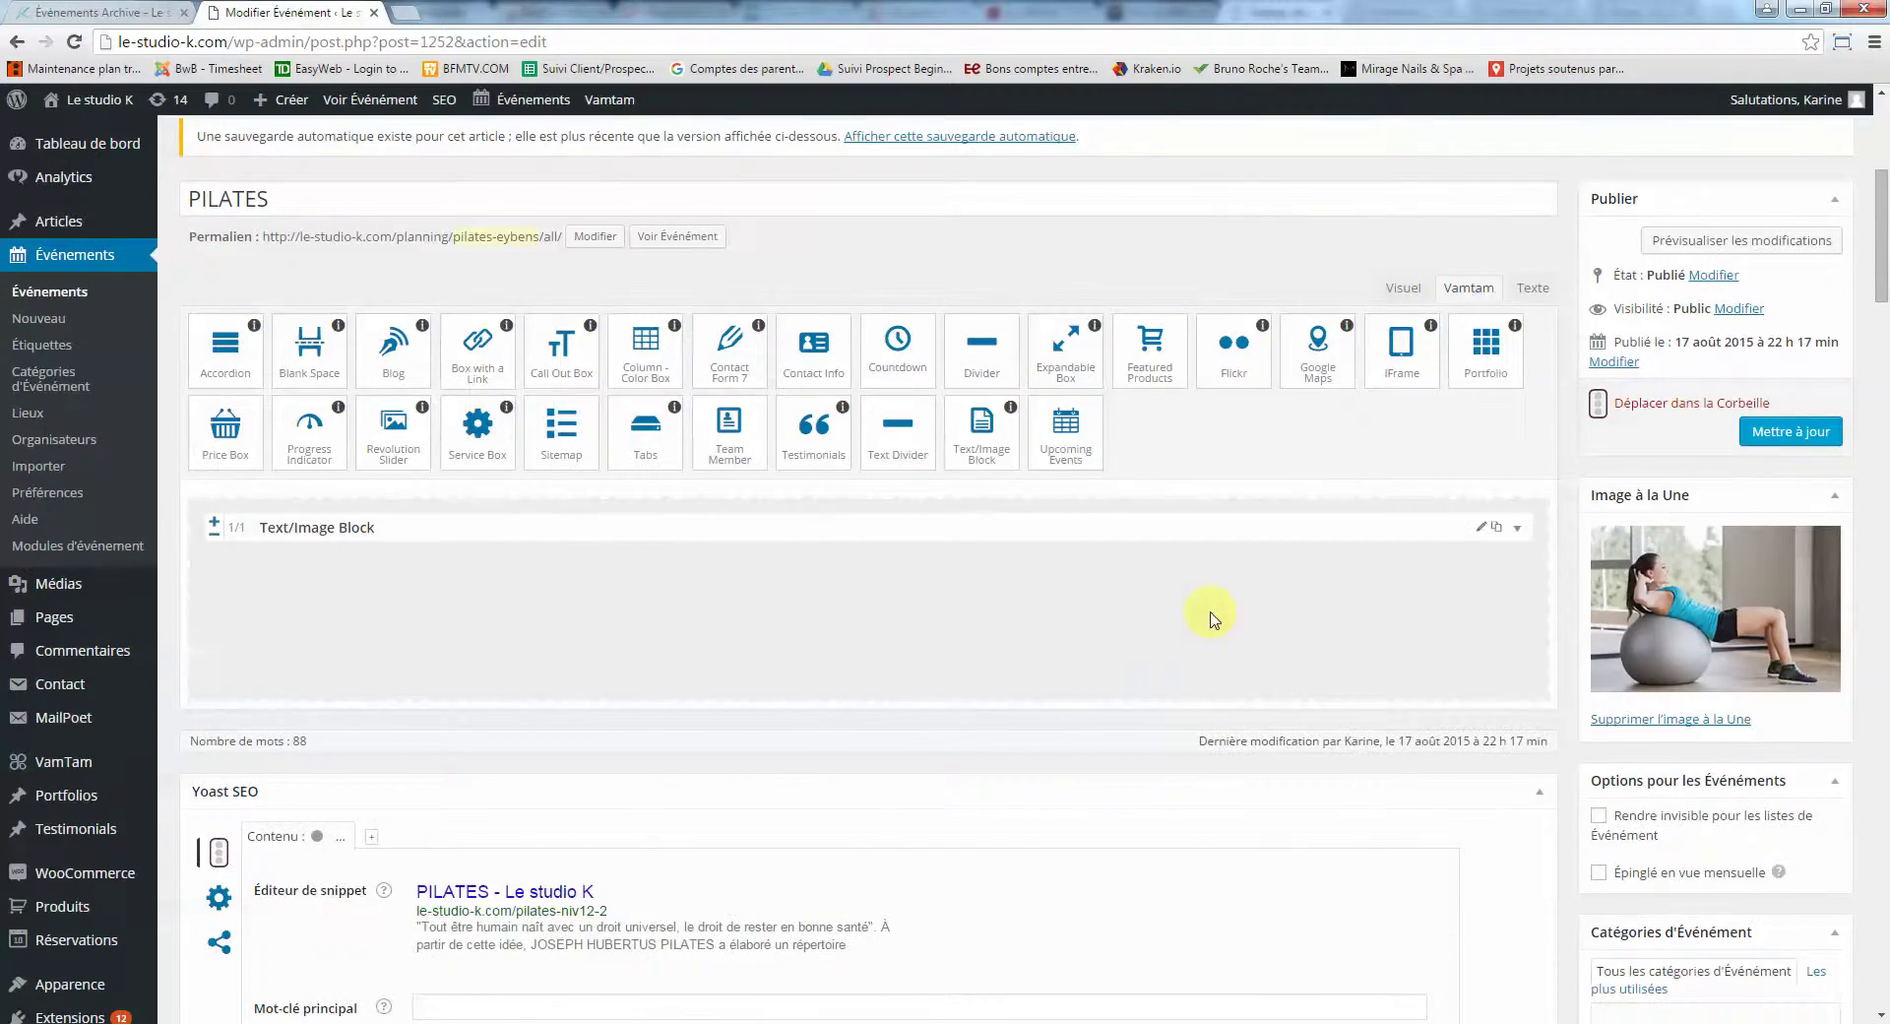
{"action": "left_click", "coordinate": [1798, 833]}
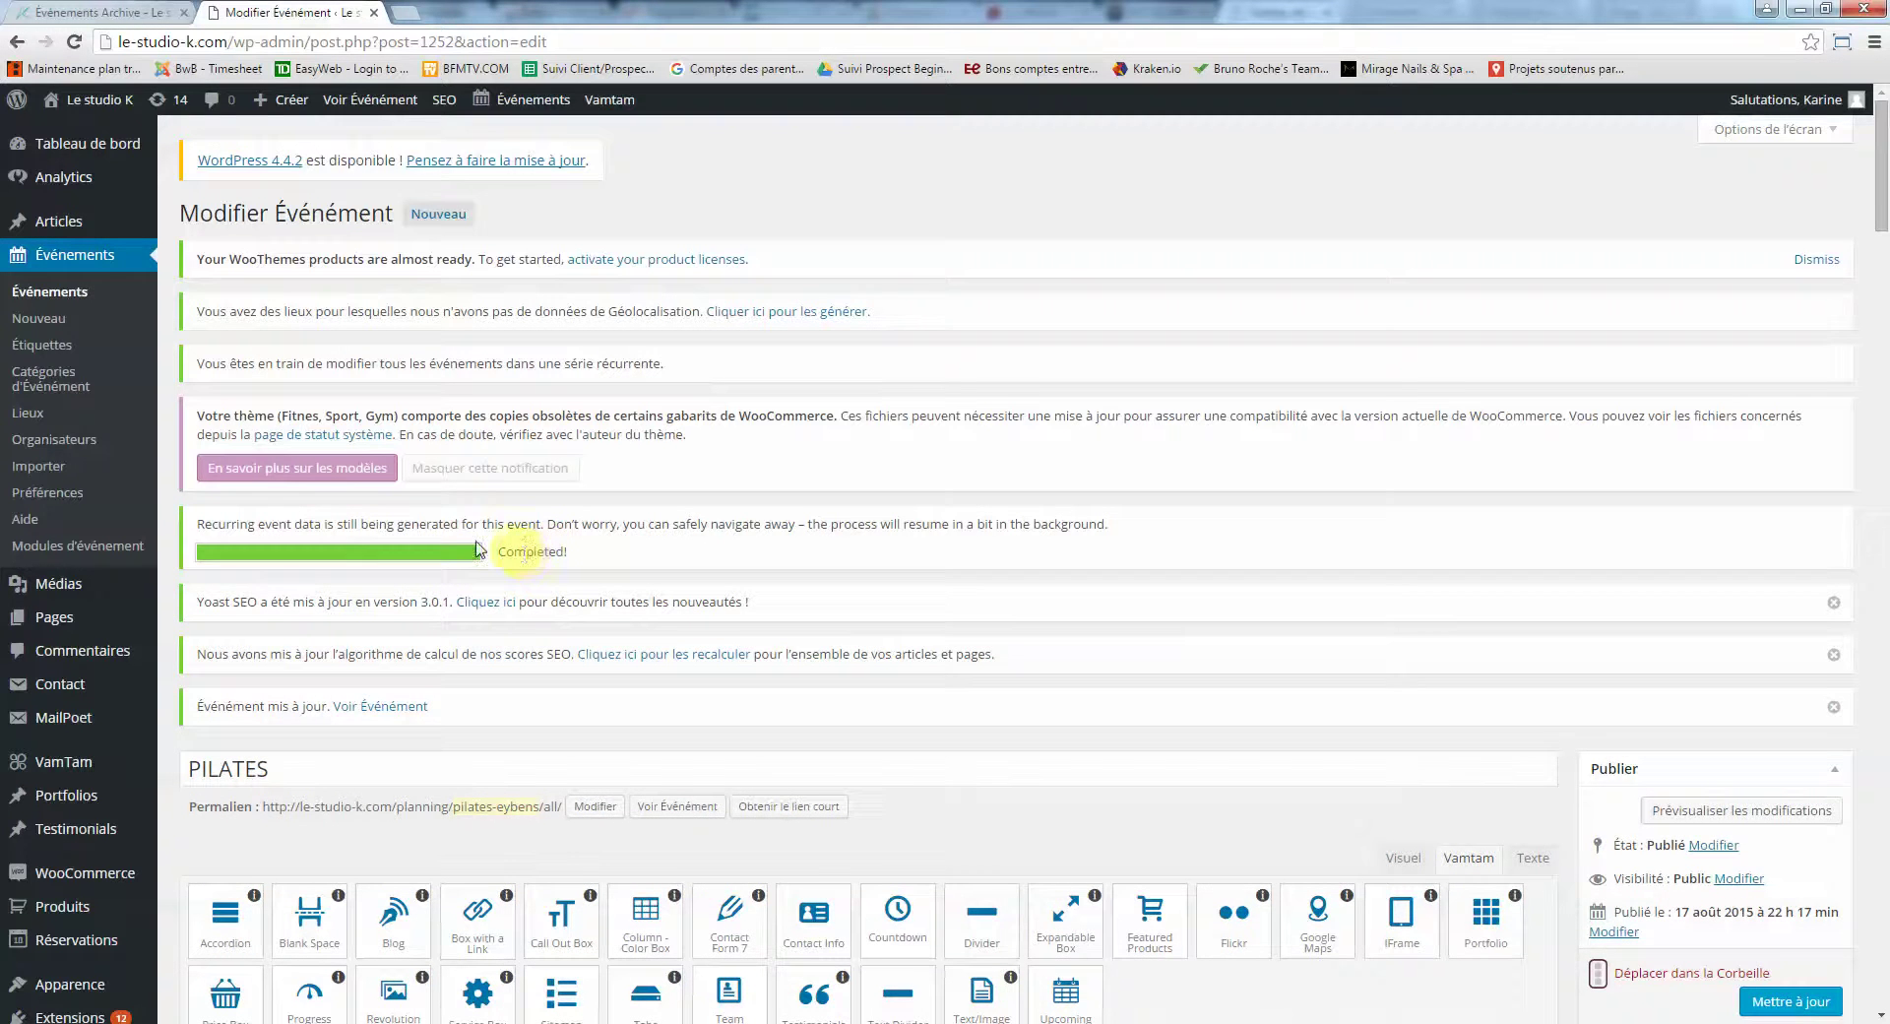
Reload the public planning page and check how the Pilates classes are named in the calendar
{"action": "left_click", "coordinate": [98, 11]}
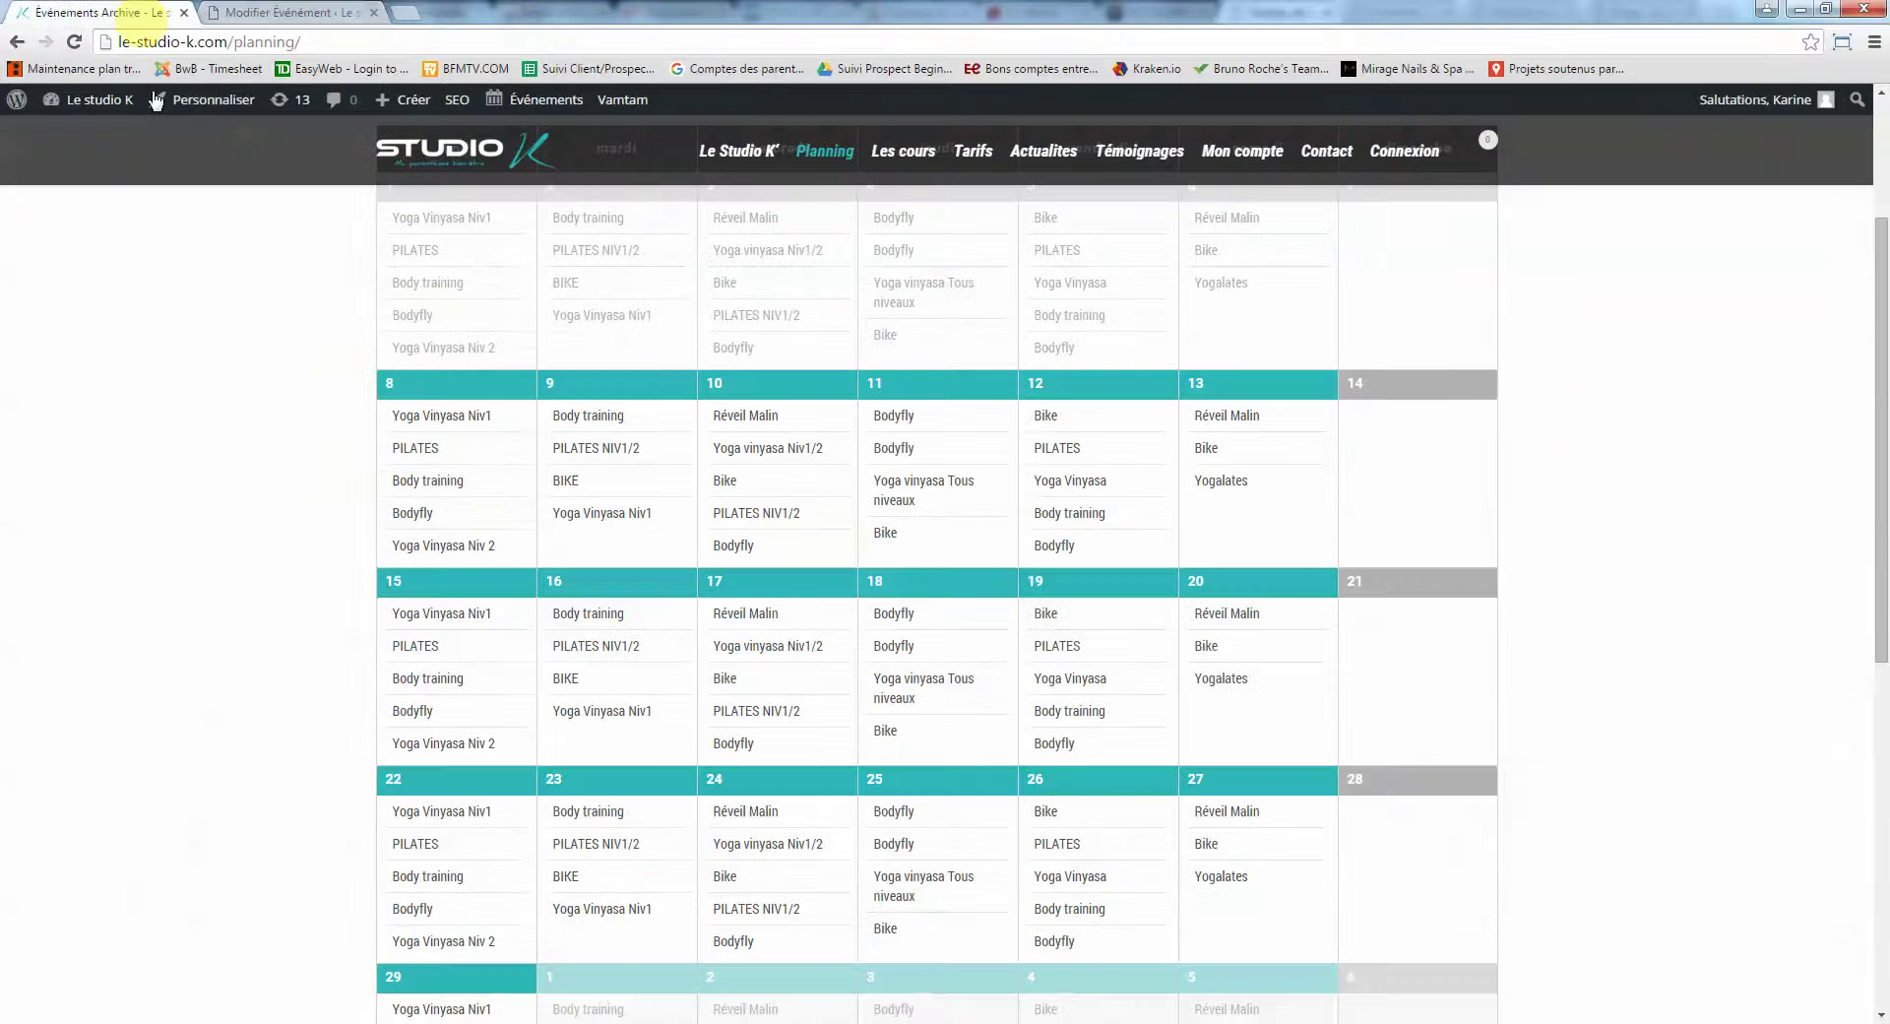
{"action": "left_click", "coordinate": [75, 42]}
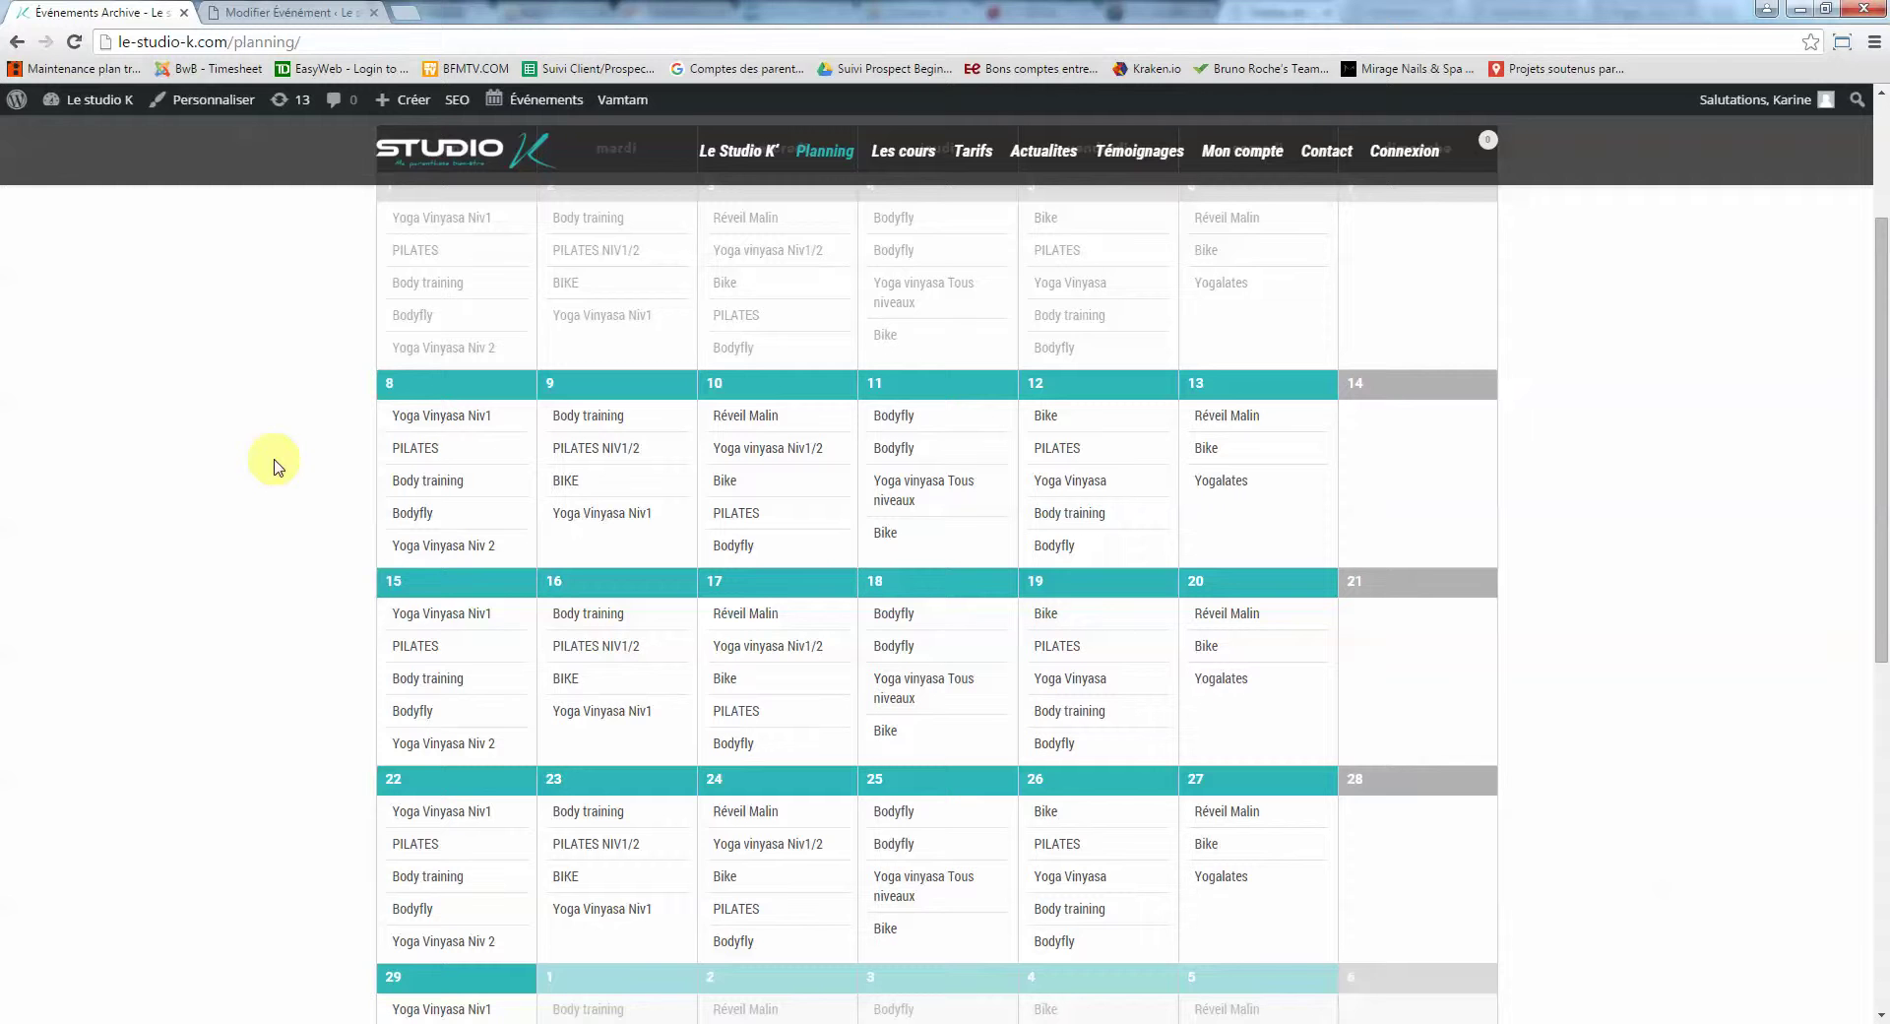
{"action": "scroll", "coordinate": [274, 466], "scroll_direction": "down", "scroll_amount": 1}
{"action": "mouse_move", "coordinate": [611, 546]}
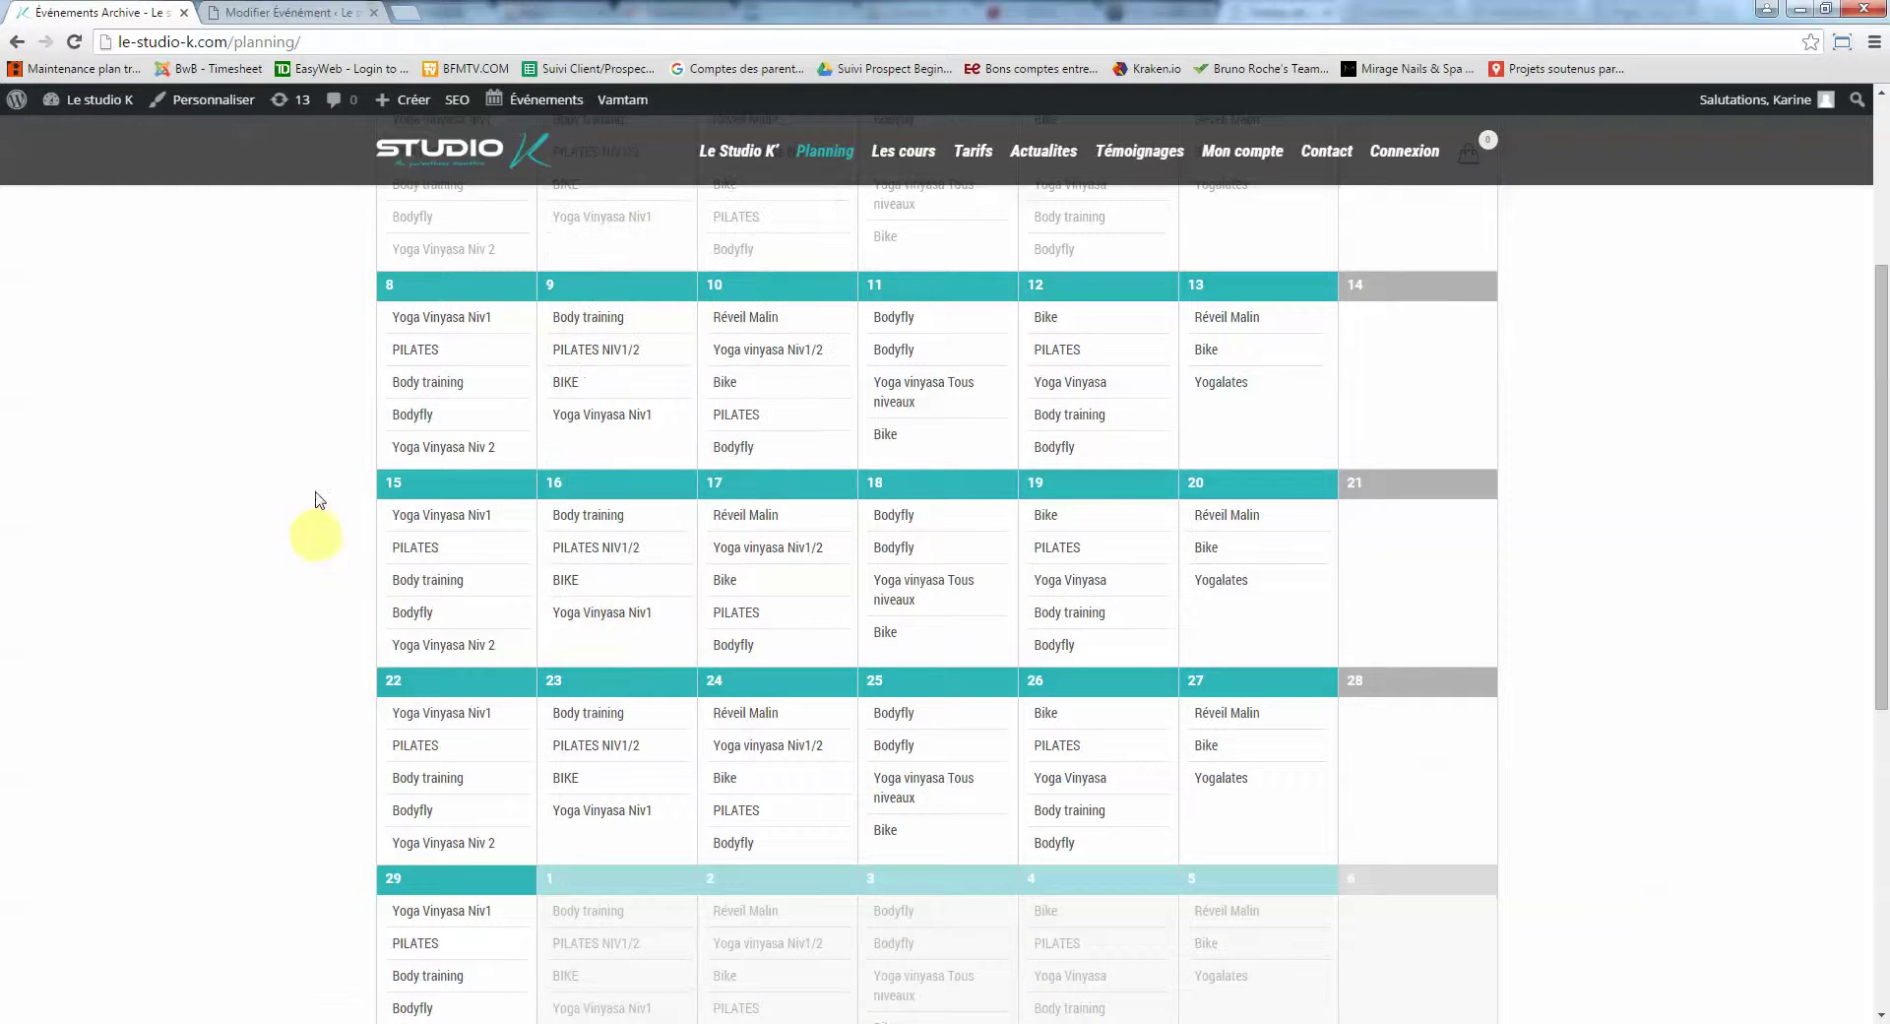
Leave the PILATES event editor for the full events list and reload the public planning page
{"action": "left_click", "coordinate": [305, 9]}
{"action": "scroll", "coordinate": [493, 662], "scroll_direction": "down", "scroll_amount": 4}
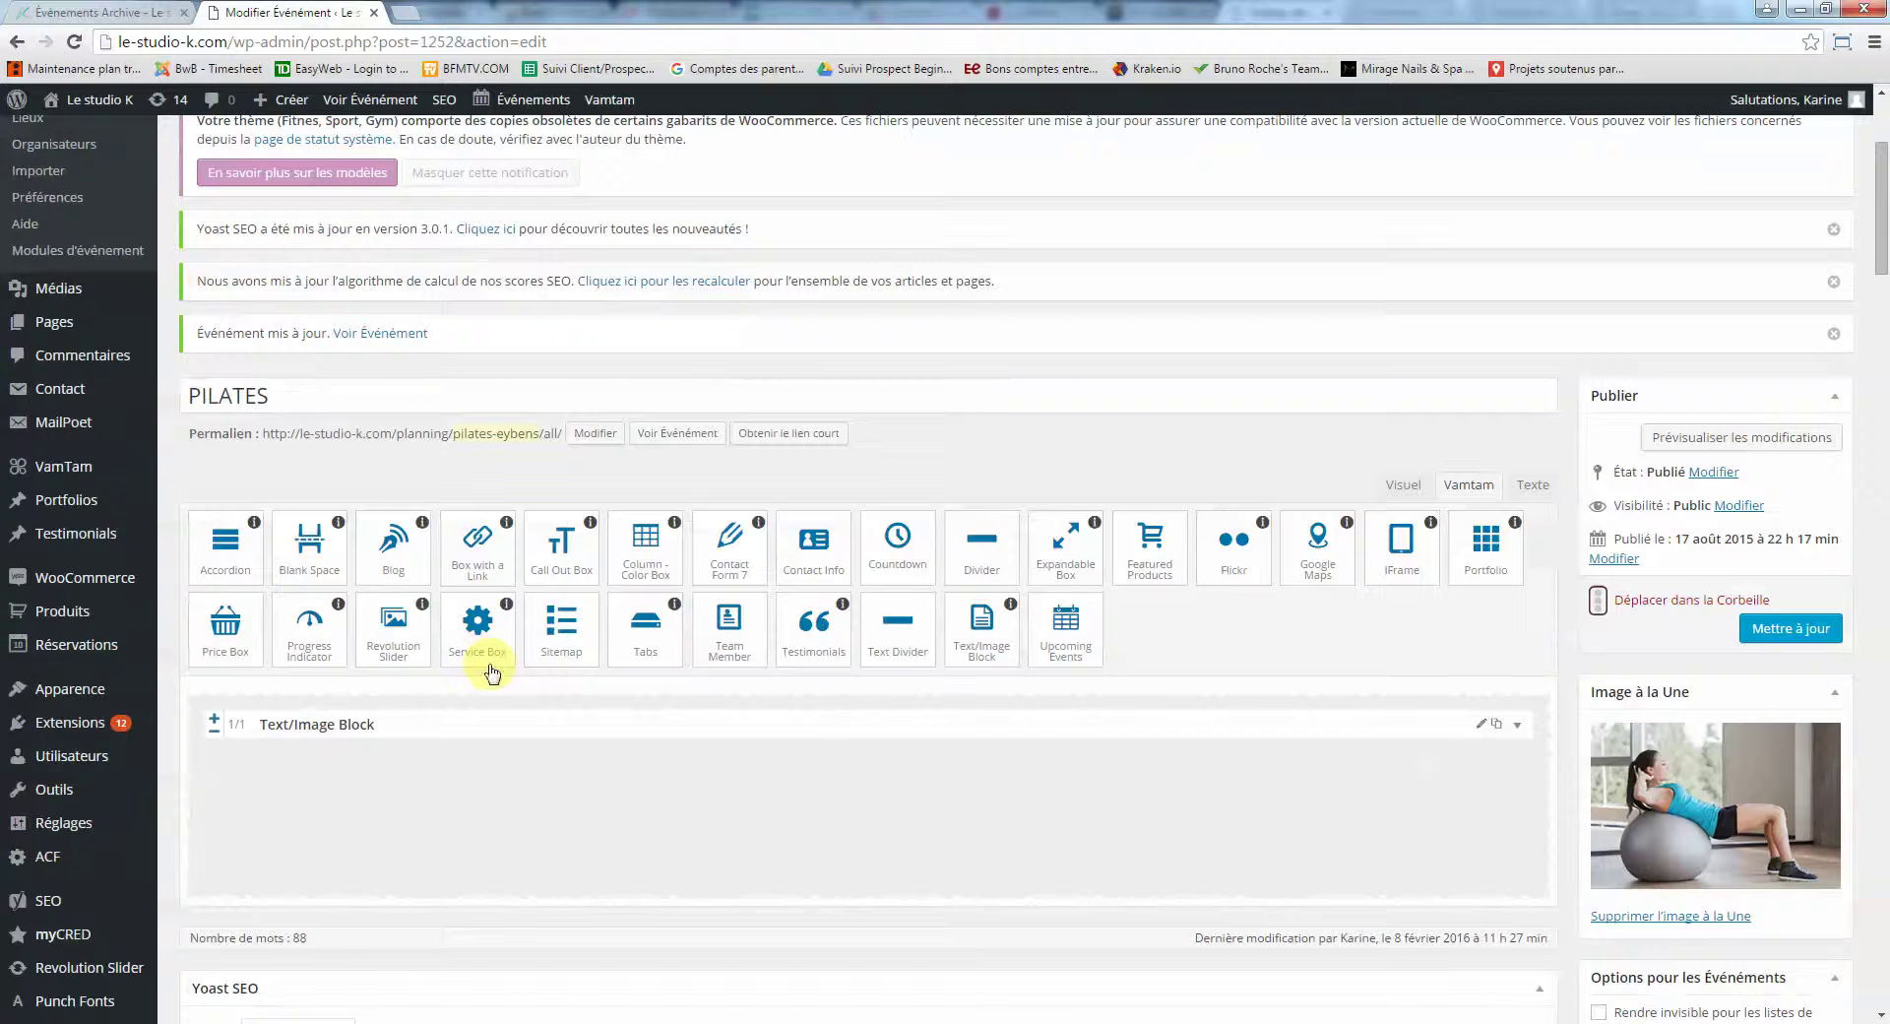
{"action": "scroll", "coordinate": [452, 677], "scroll_direction": "up", "scroll_amount": 3}
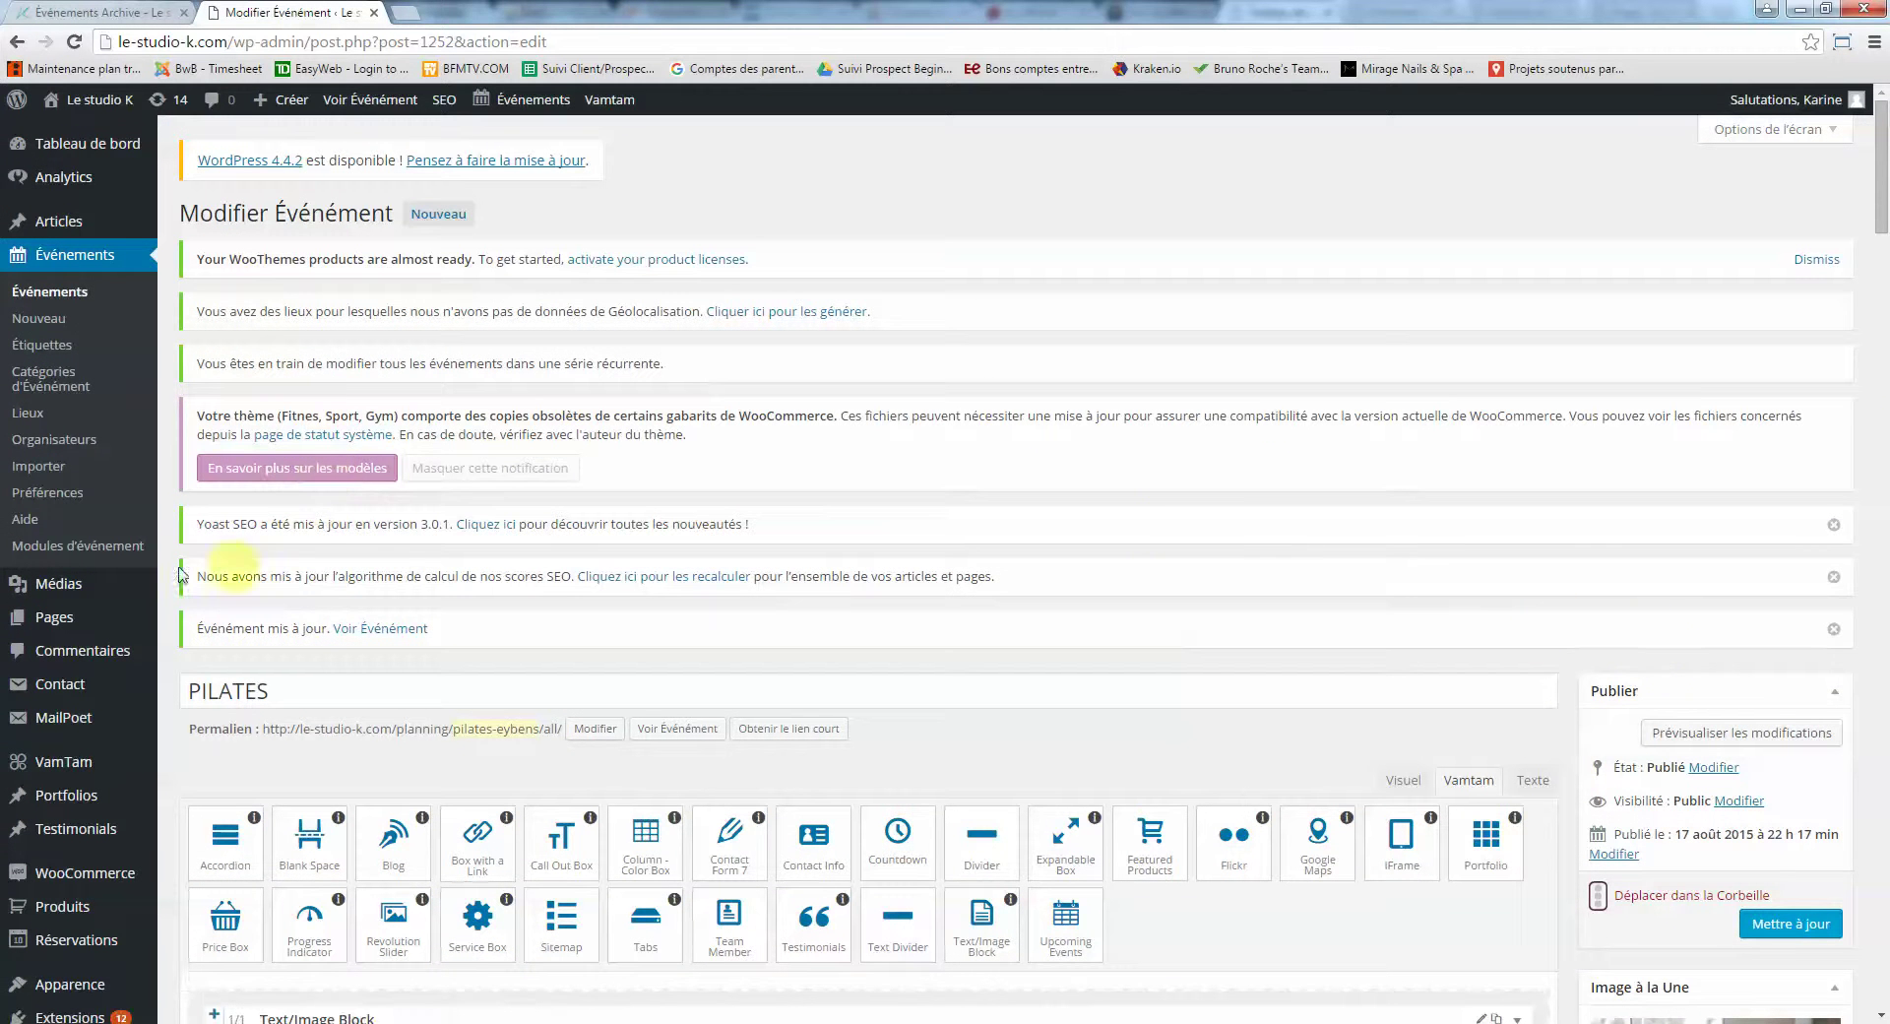
{"action": "left_click", "coordinate": [118, 344]}
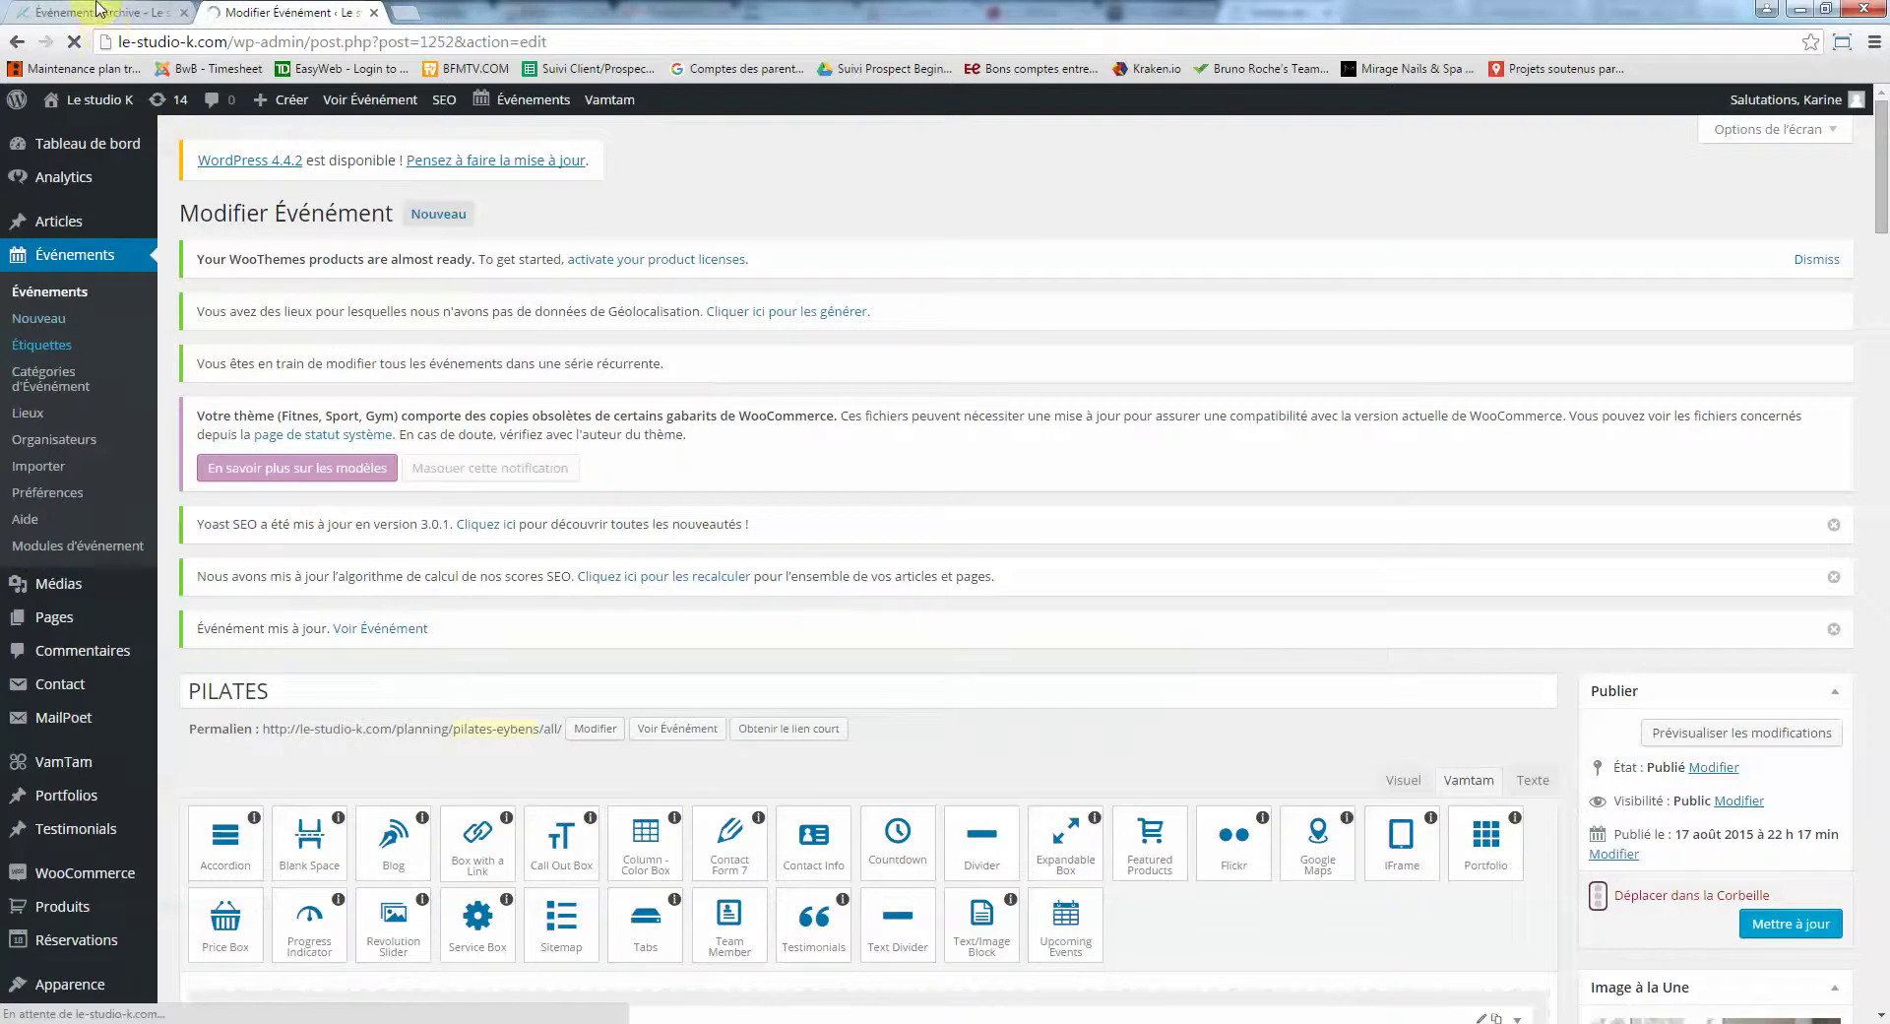
{"action": "key", "text": "ctrl+shift+Tab"}
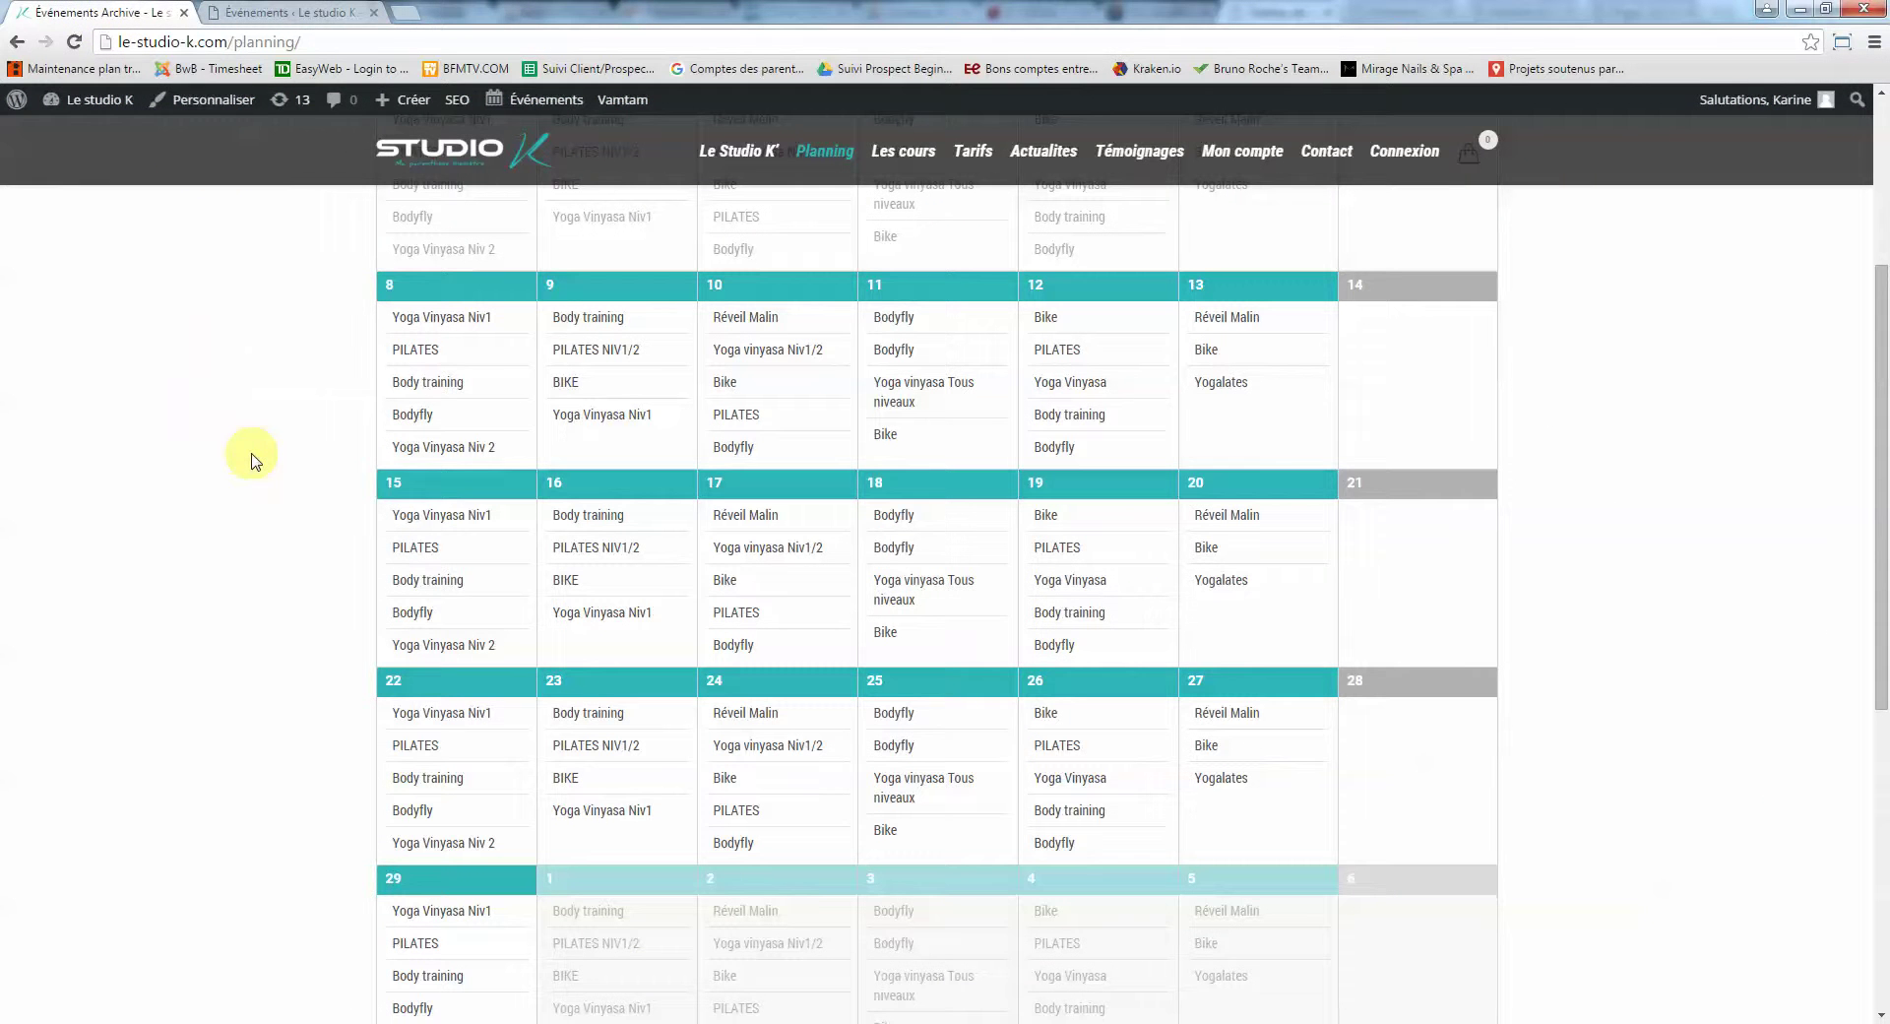
{"action": "key", "text": "F5"}
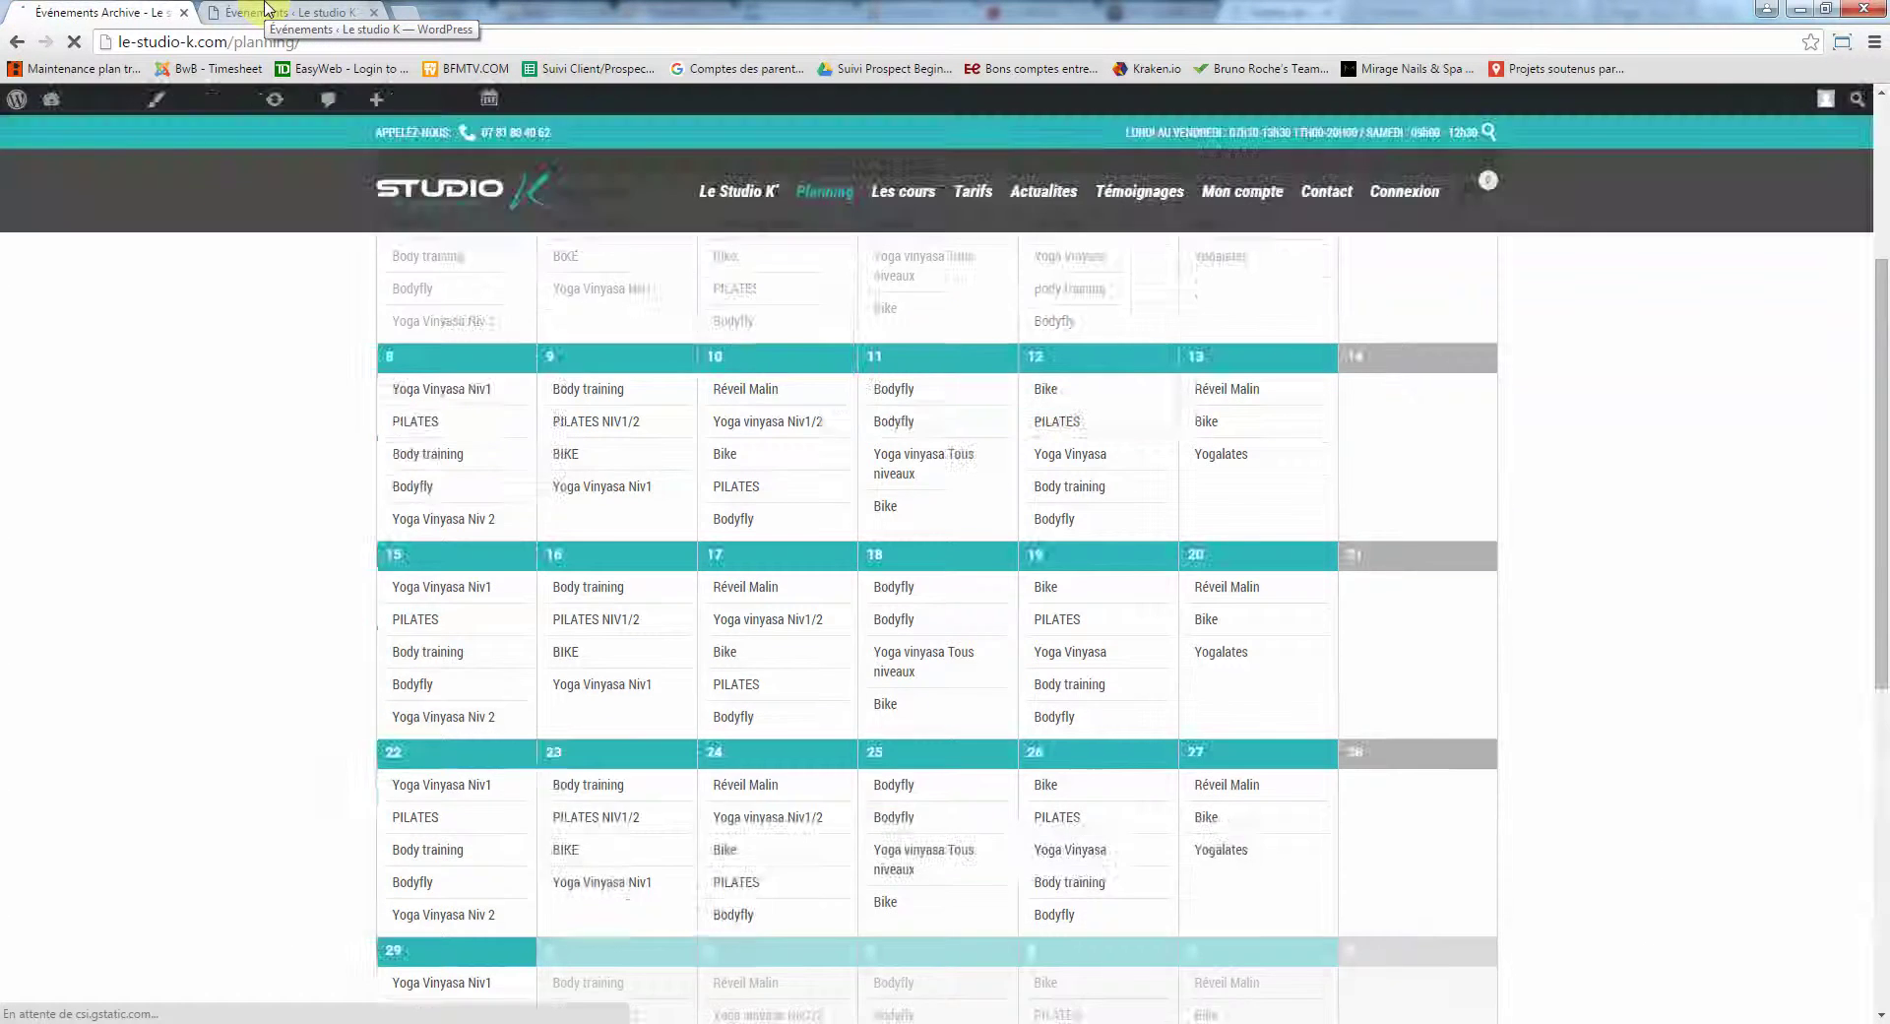
Search the admin events list for "niv" again and locate the Yoga vinyasa Niv1/2 event
{"action": "left_click", "coordinate": [264, 10]}
{"action": "scroll", "coordinate": [836, 521], "scroll_direction": "down", "scroll_amount": 2}
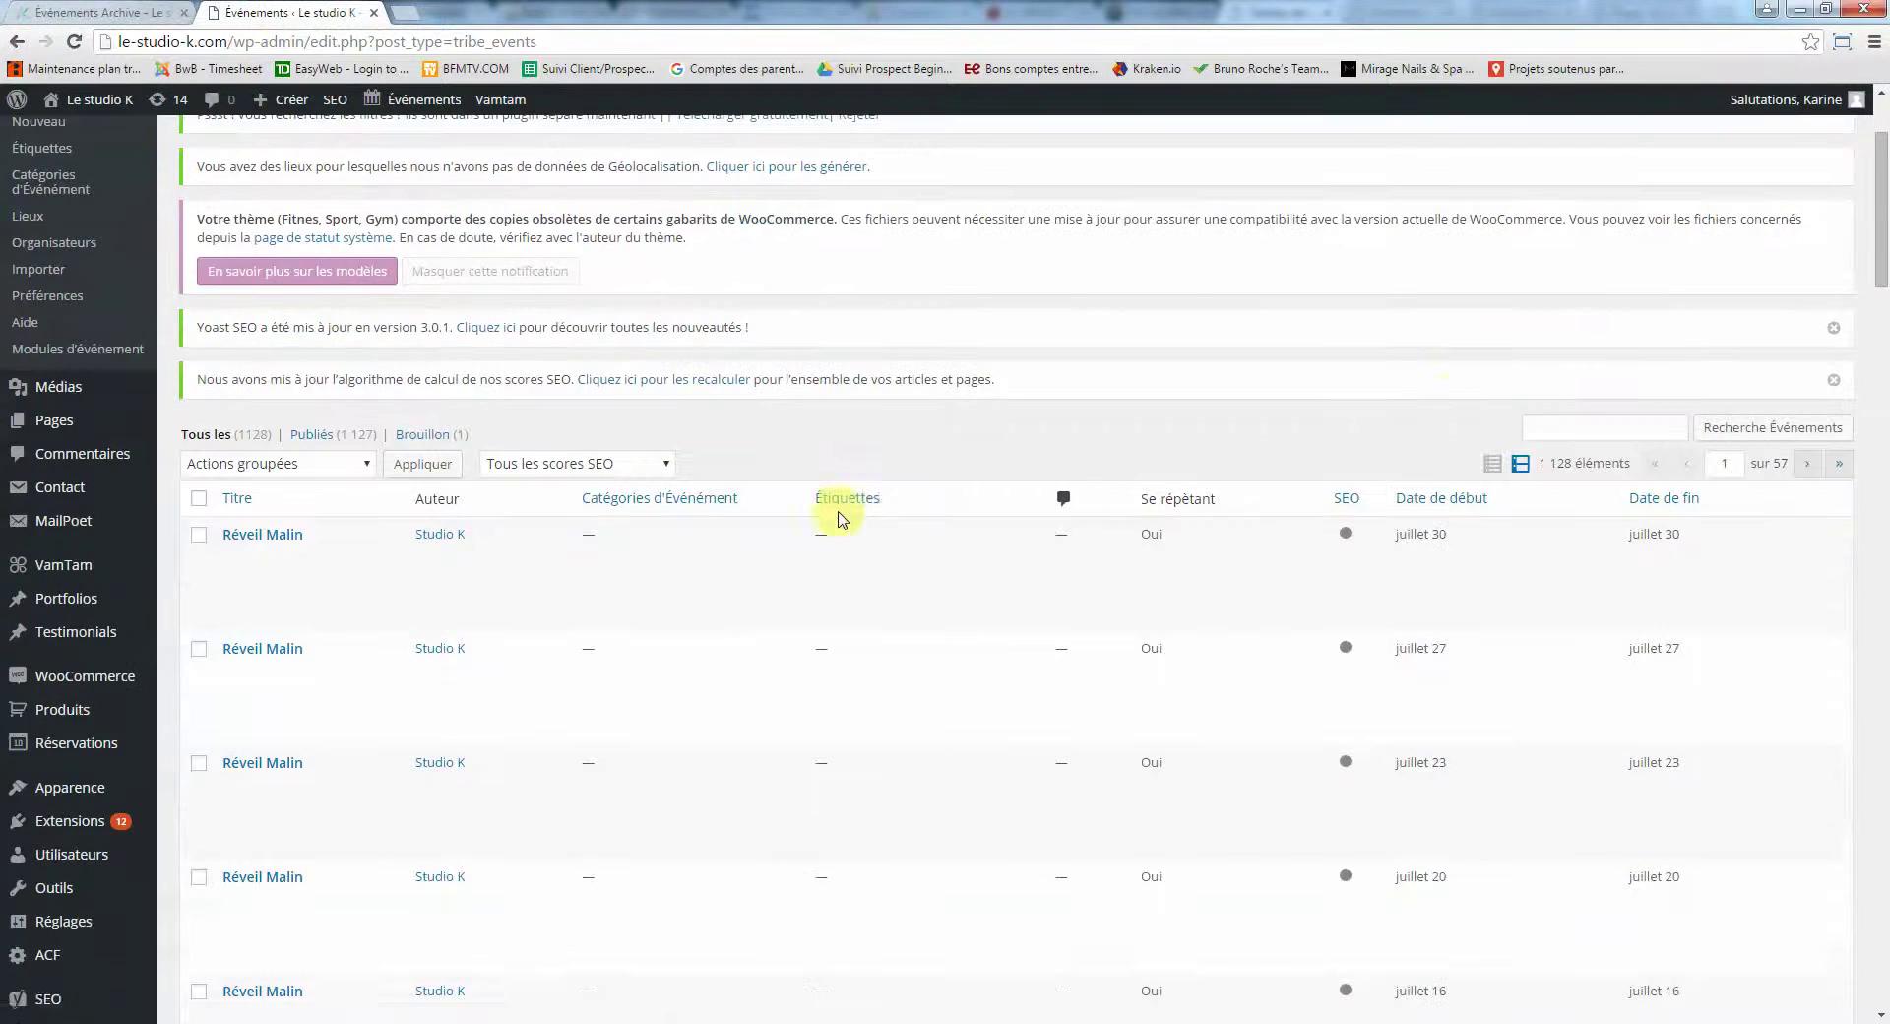
{"action": "left_click", "coordinate": [1548, 428]}
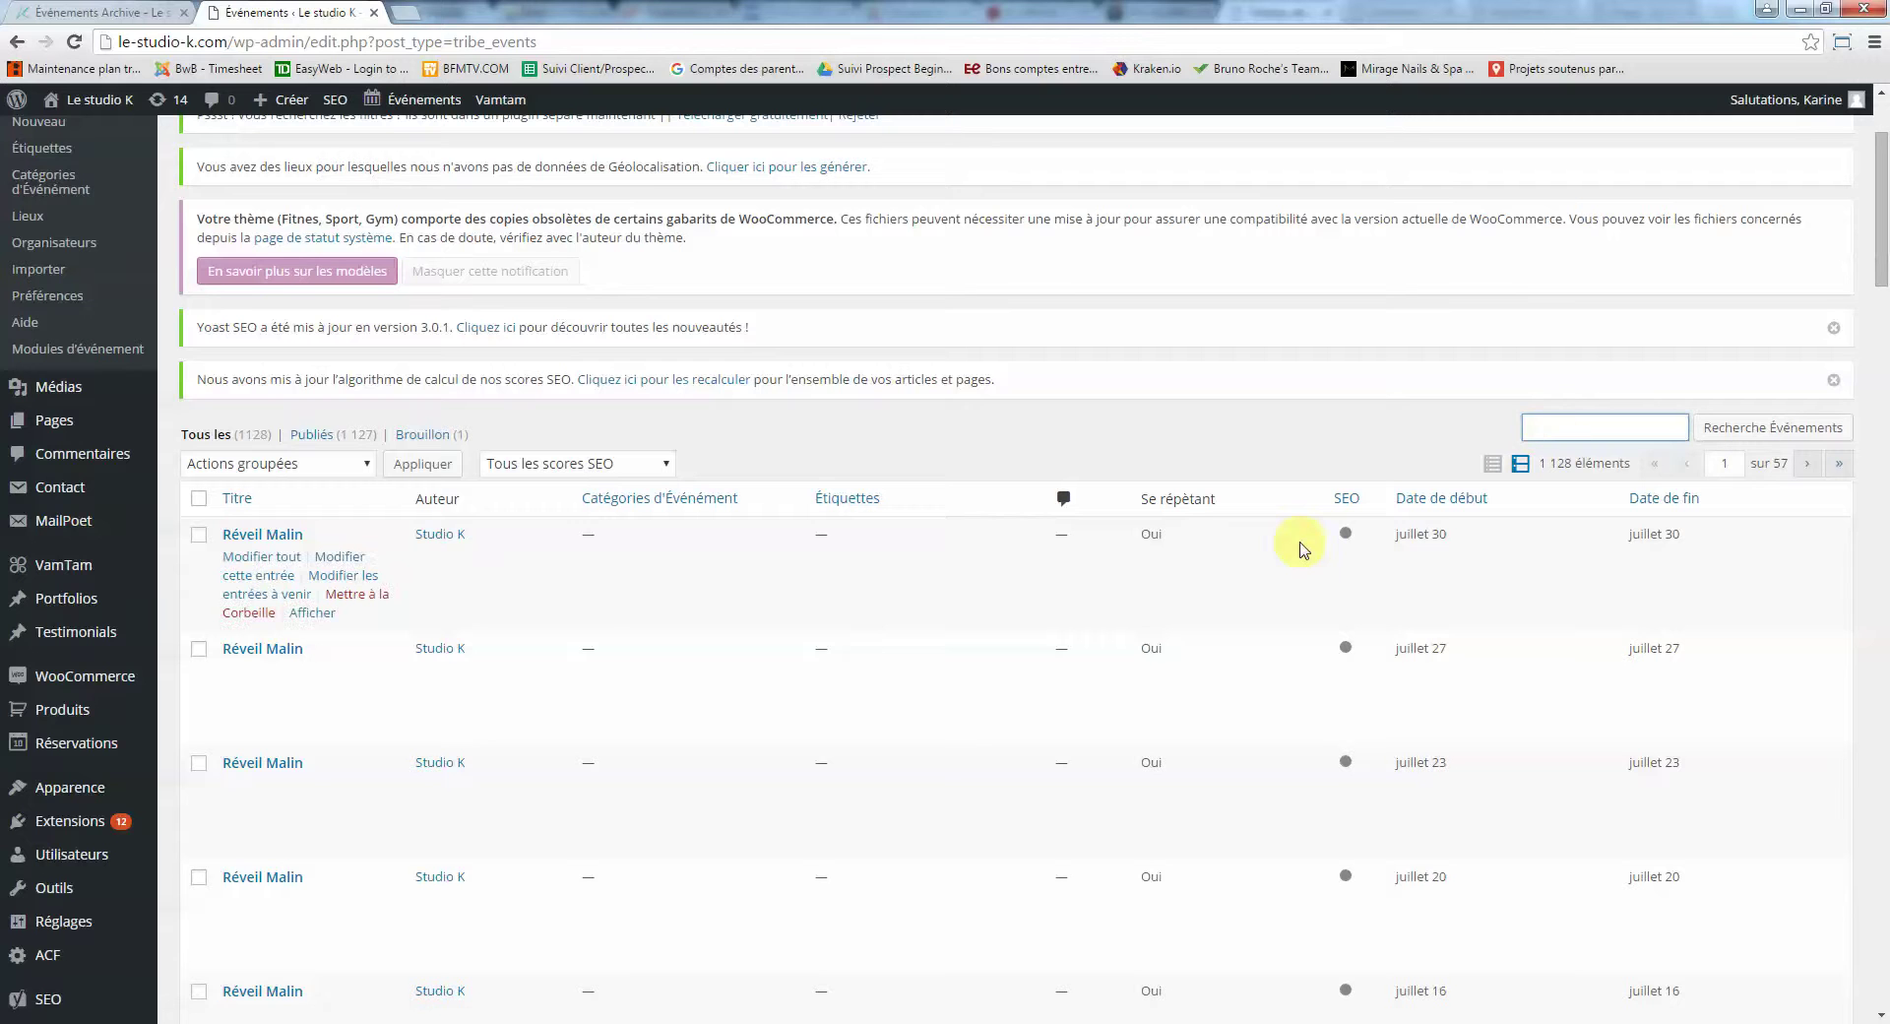
{"action": "type", "text": "niv"}
{"action": "key", "text": "Return"}
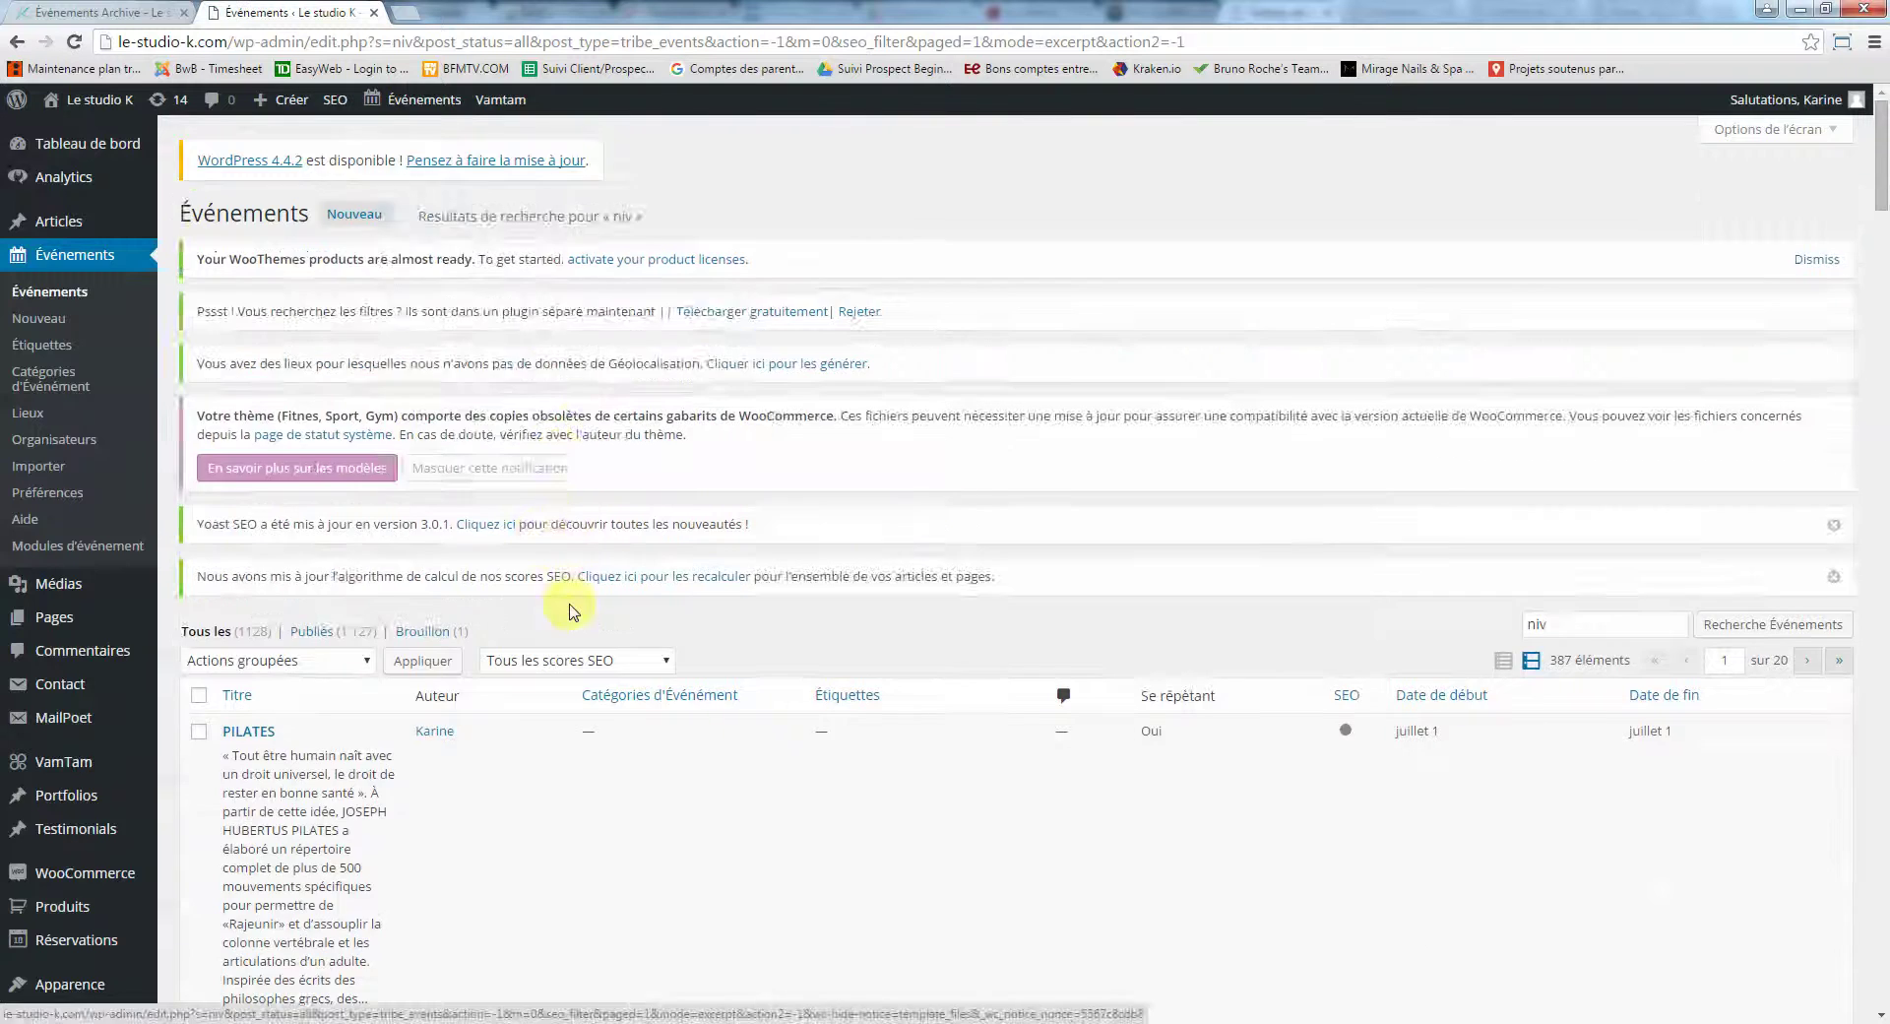
{"action": "scroll", "coordinate": [566, 551], "scroll_direction": "down", "scroll_amount": 5}
{"action": "scroll", "coordinate": [569, 610], "scroll_direction": "down", "scroll_amount": 8}
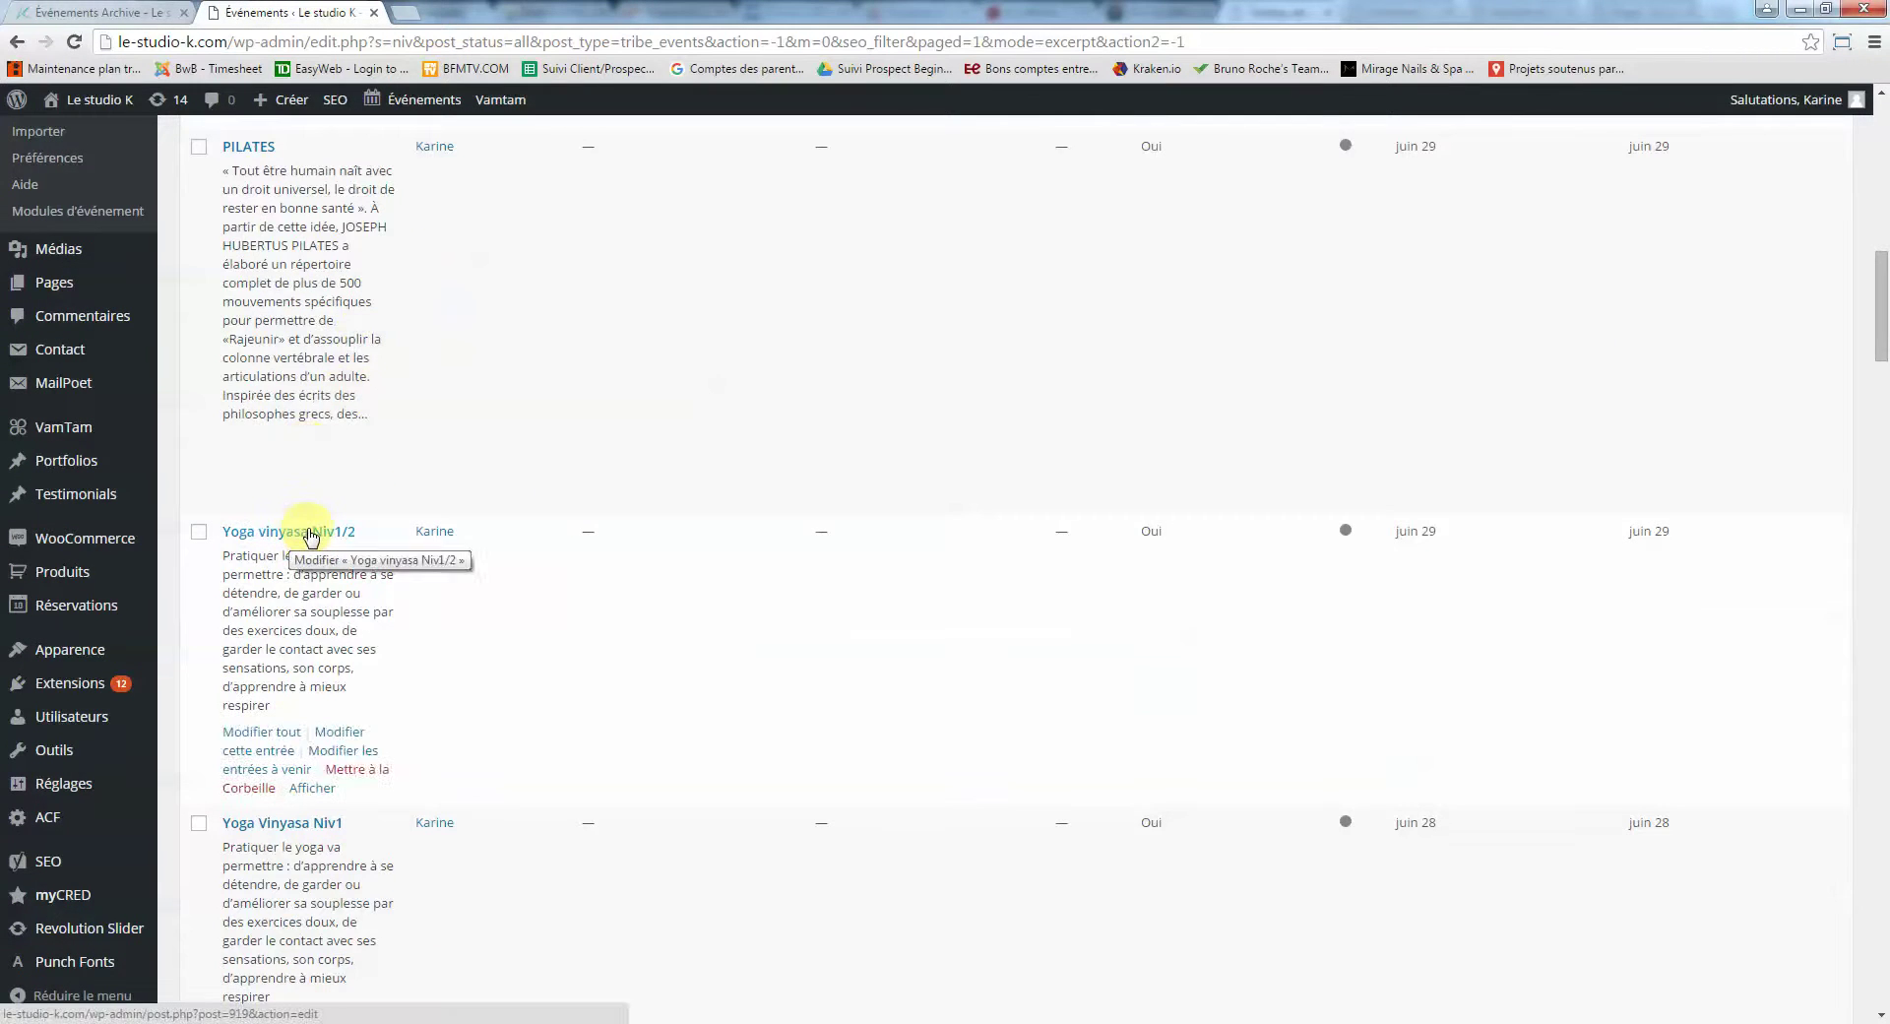
Find the PILATES NIV1/2 event in the search results and open its whole recurring series for editing
{"action": "scroll", "coordinate": [364, 519], "scroll_direction": "down", "scroll_amount": 1}
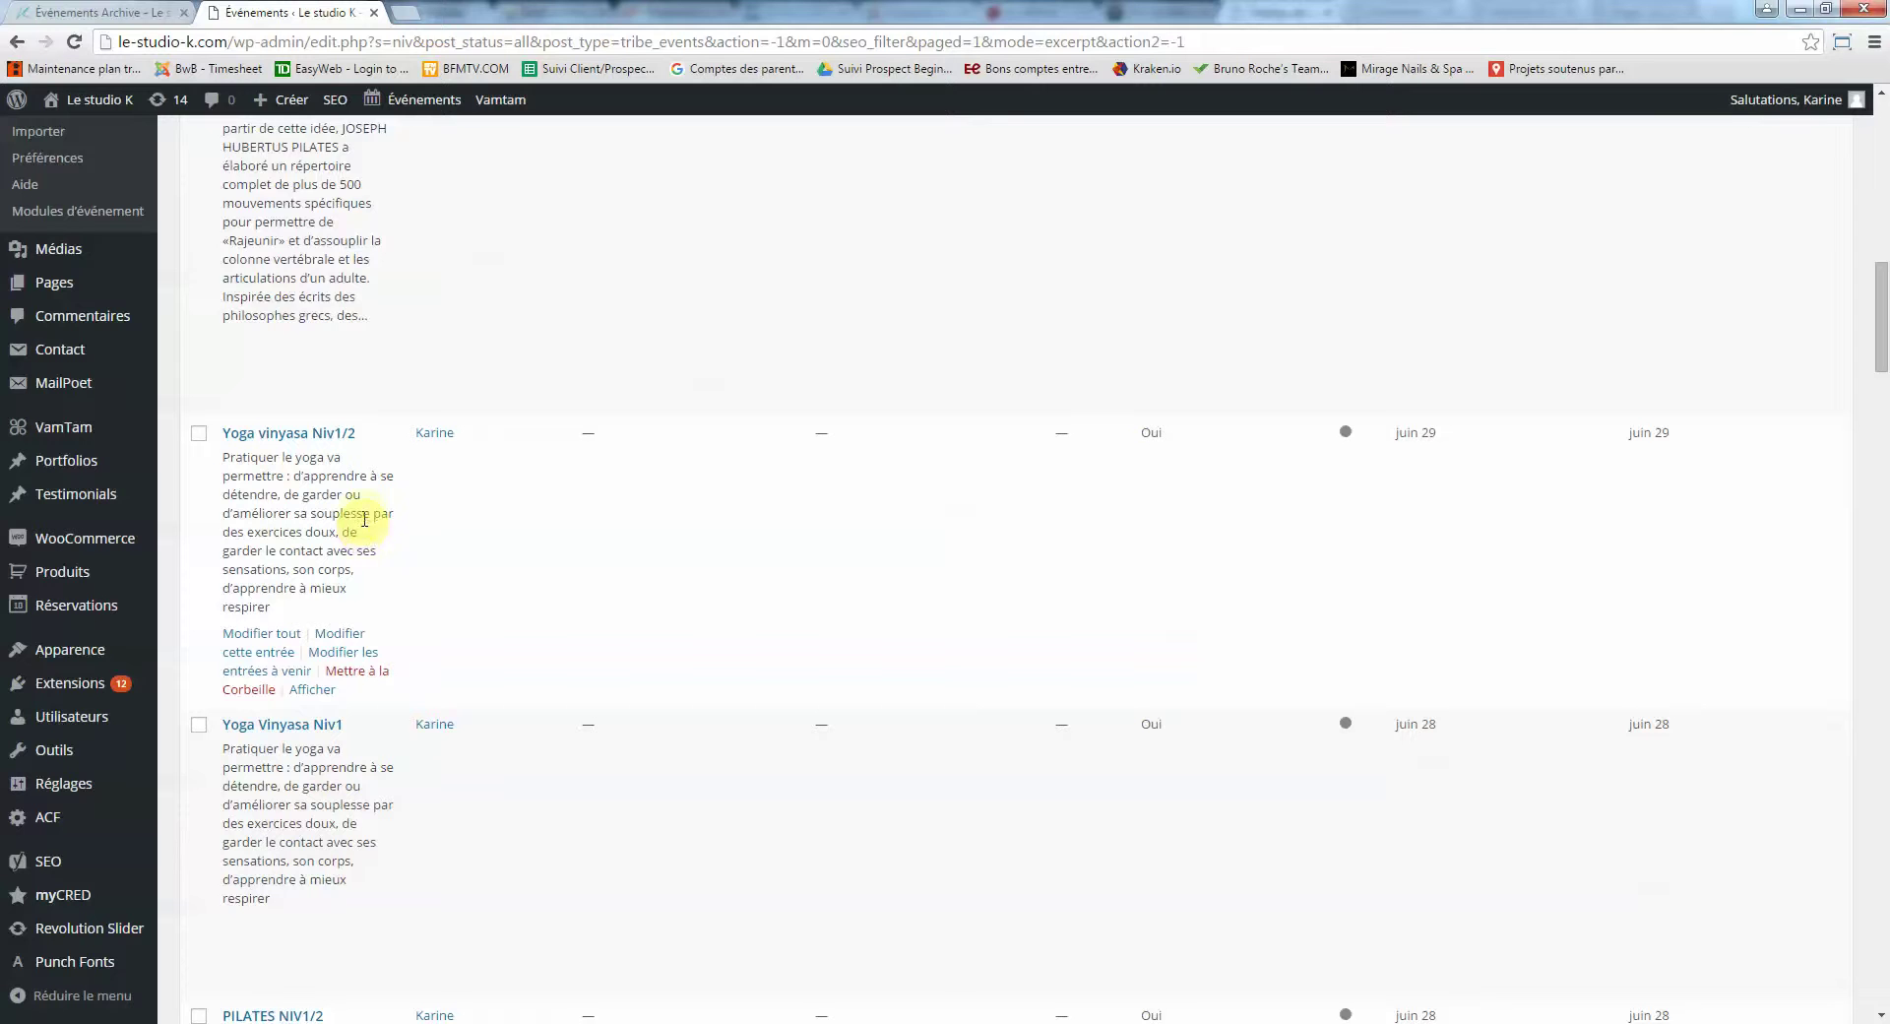
{"action": "scroll", "coordinate": [364, 515], "scroll_direction": "down", "scroll_amount": 4}
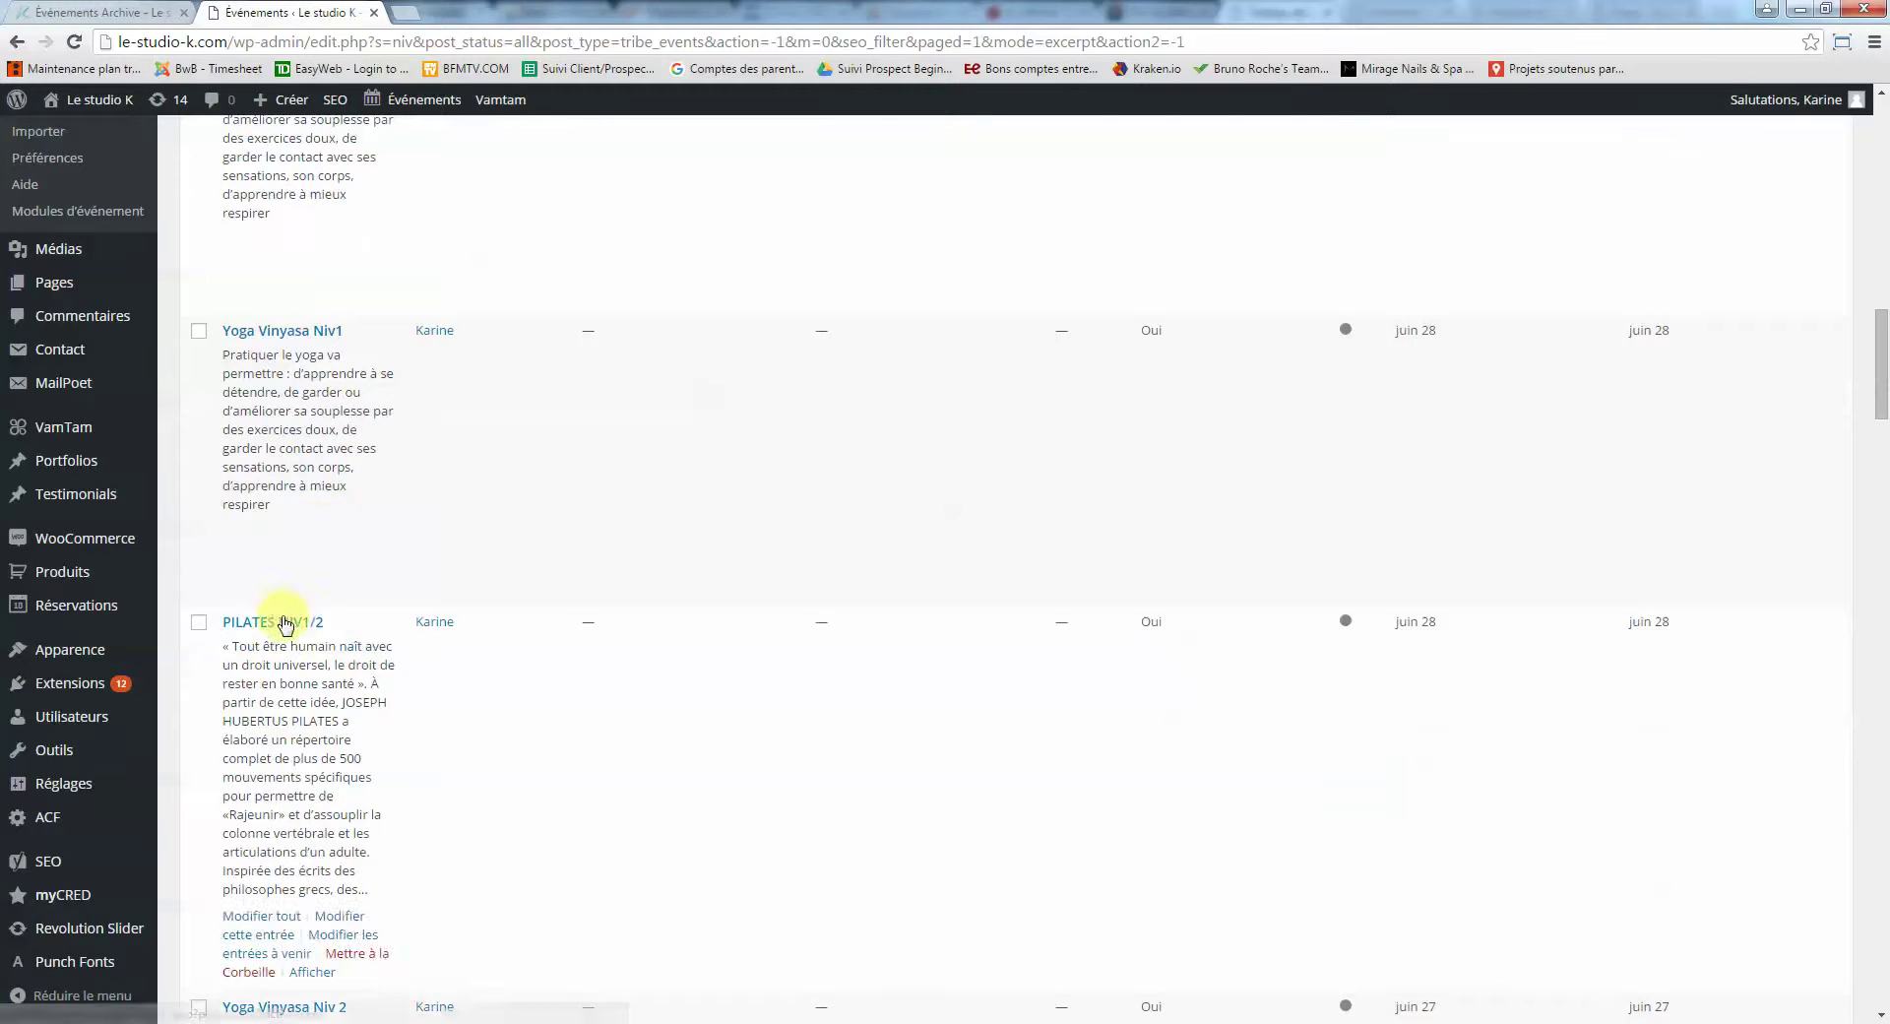
{"action": "scroll", "coordinate": [303, 625], "scroll_direction": "down", "scroll_amount": 4}
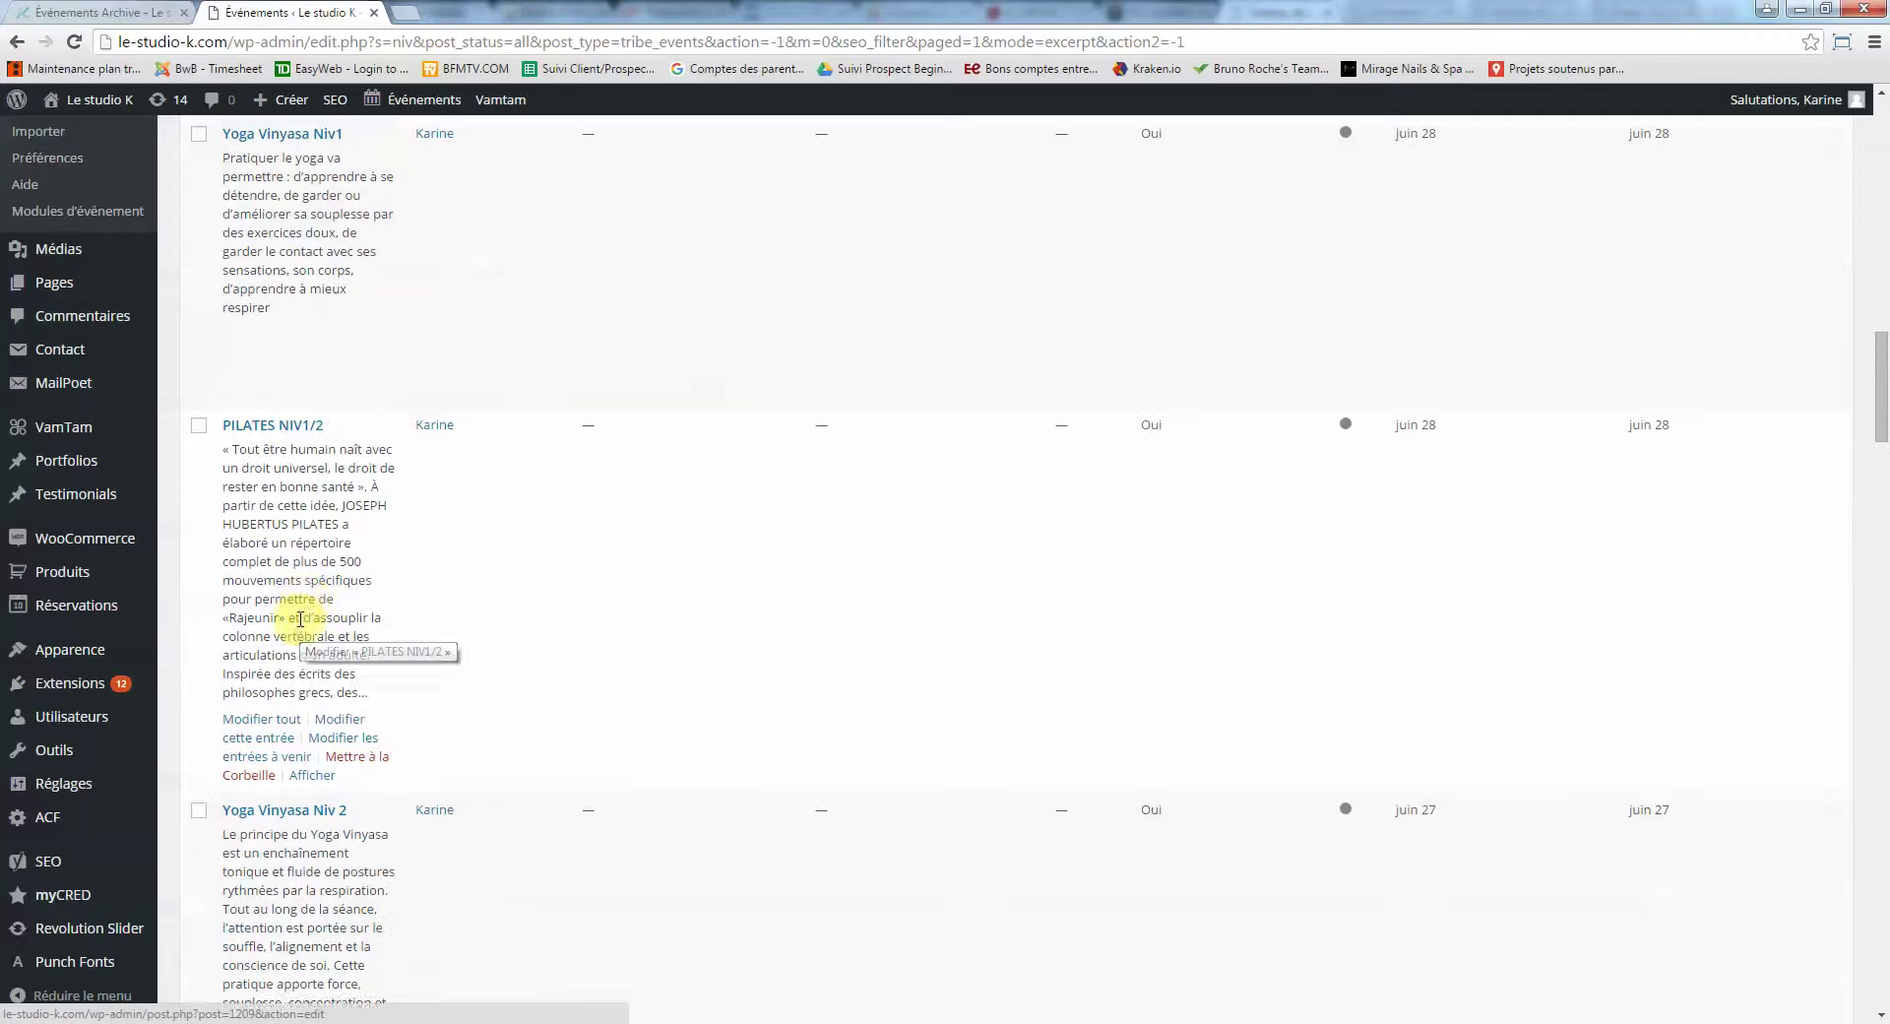
{"action": "scroll", "coordinate": [305, 603], "scroll_direction": "down", "scroll_amount": 1}
{"action": "scroll", "coordinate": [310, 595], "scroll_direction": "up", "scroll_amount": 4}
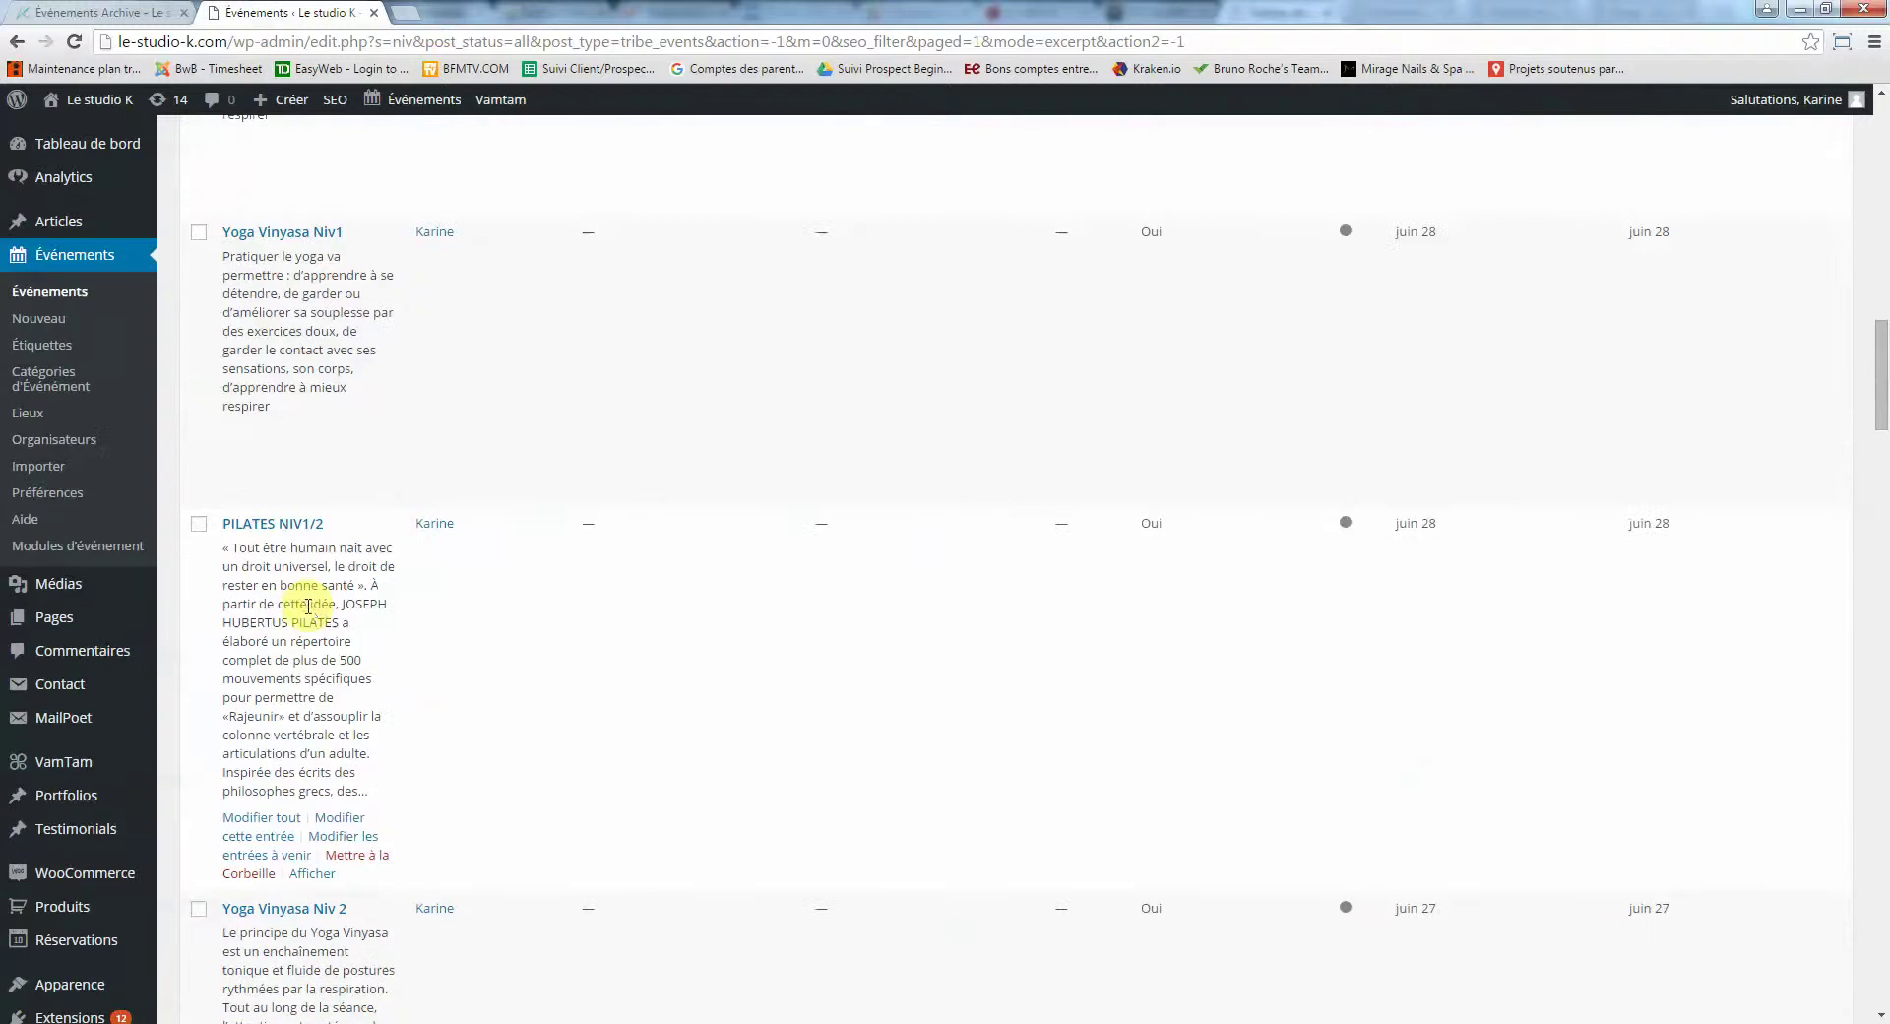
{"action": "left_click", "coordinate": [261, 817]}
Check where the PILATES NIV1/2 classes sit on the public planning calendar and return to the event editor
{"action": "left_click", "coordinate": [116, 10]}
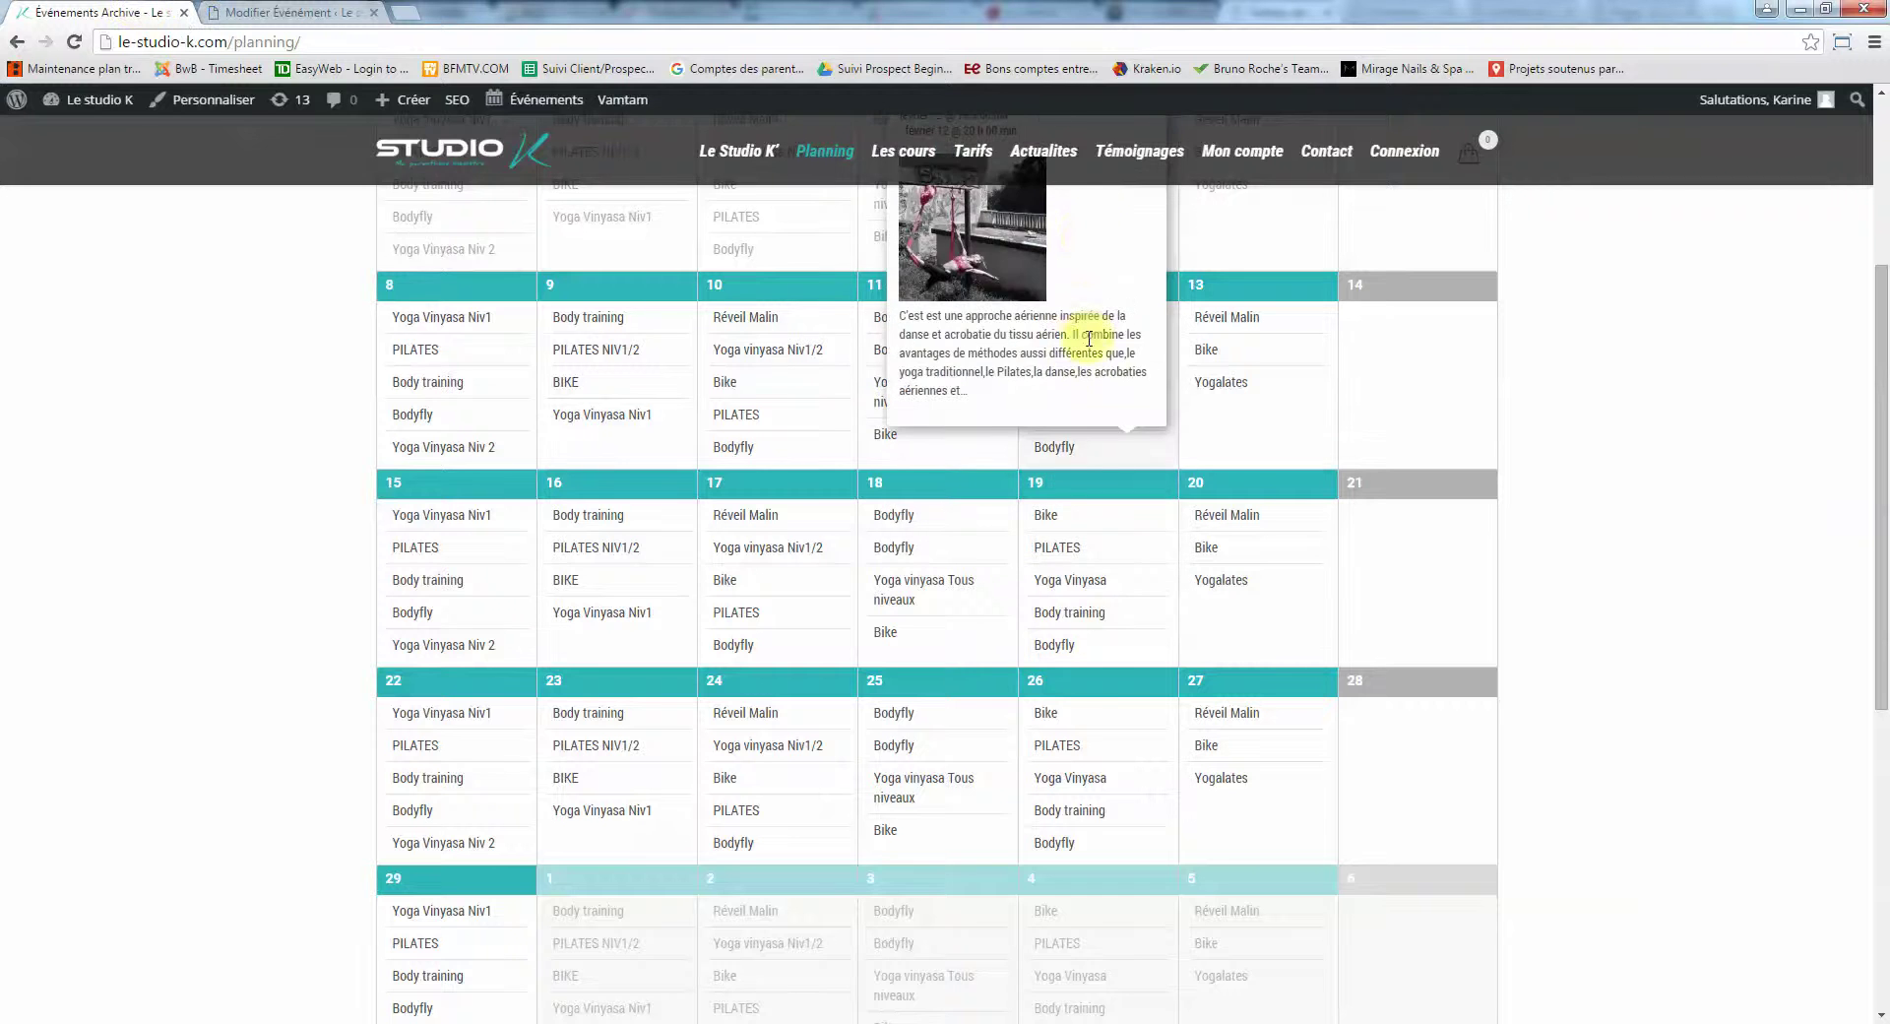
{"action": "scroll", "coordinate": [1093, 472], "scroll_direction": "up", "scroll_amount": 3}
{"action": "mouse_move", "coordinate": [1071, 623]}
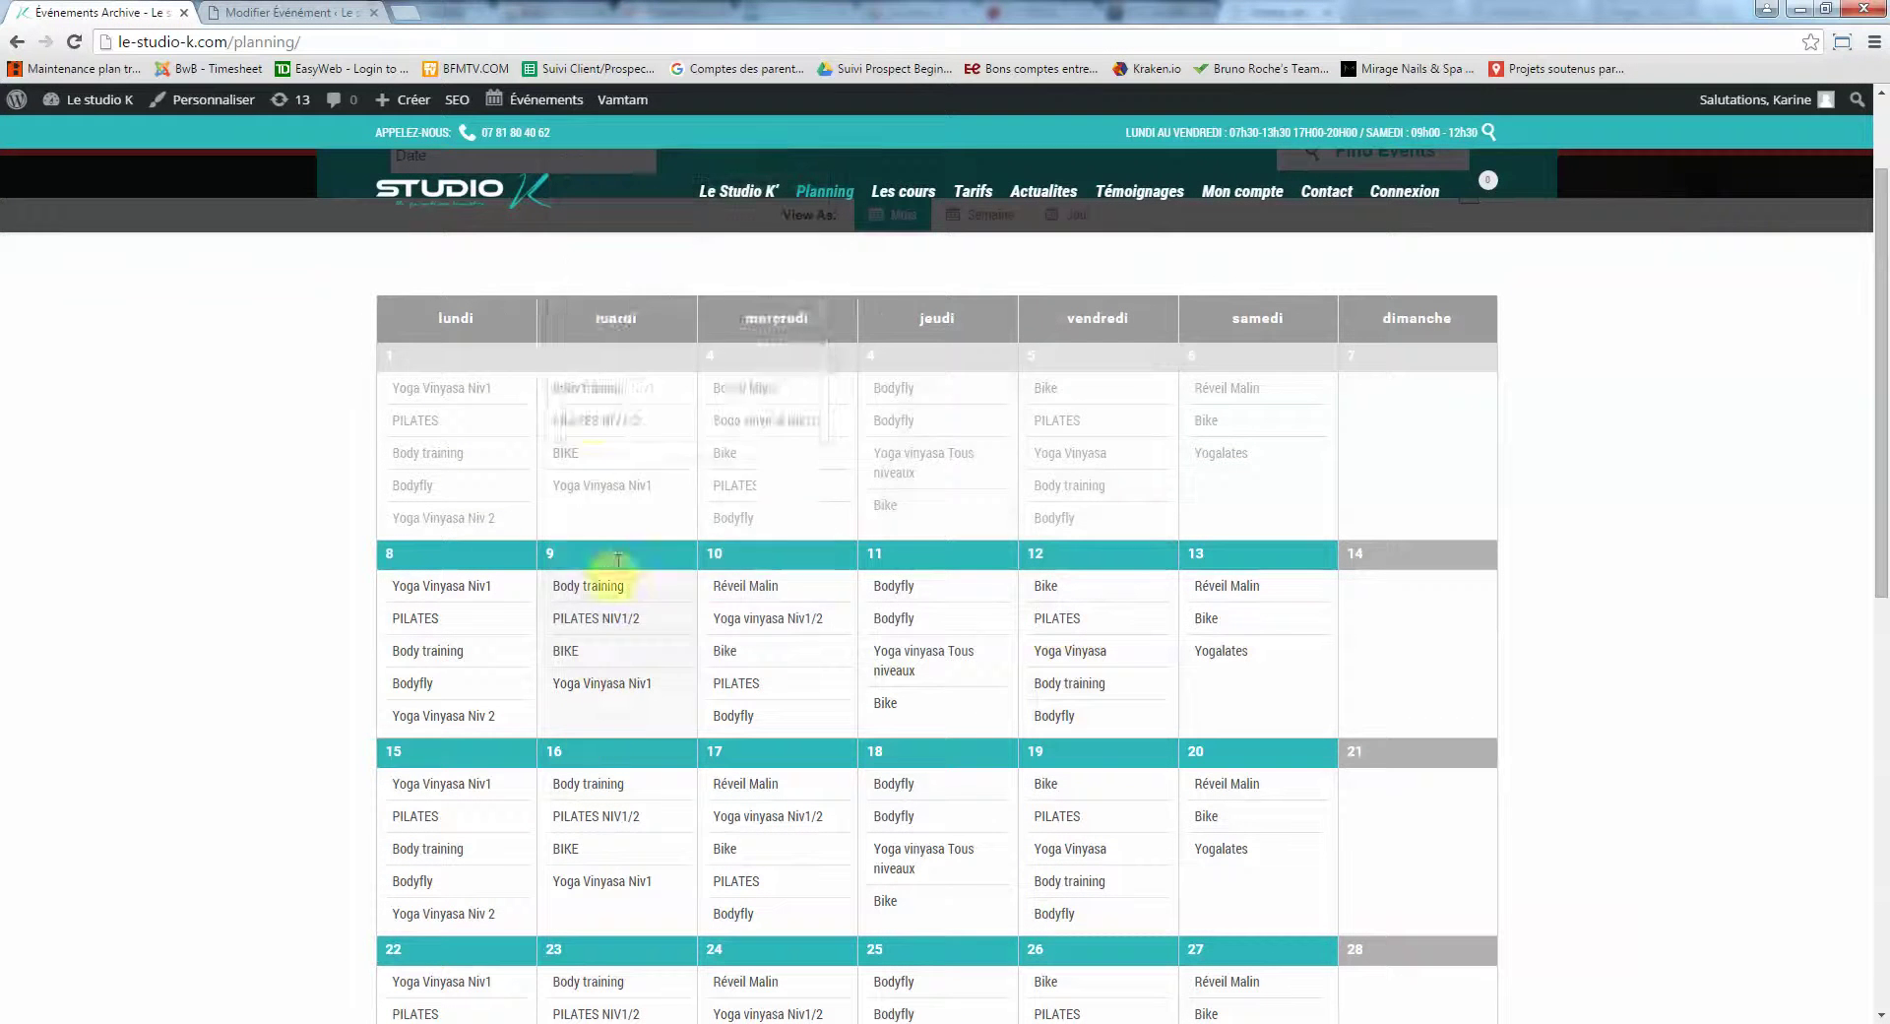
{"action": "mouse_move", "coordinate": [625, 649]}
{"action": "key", "text": "ctrl+Tab"}
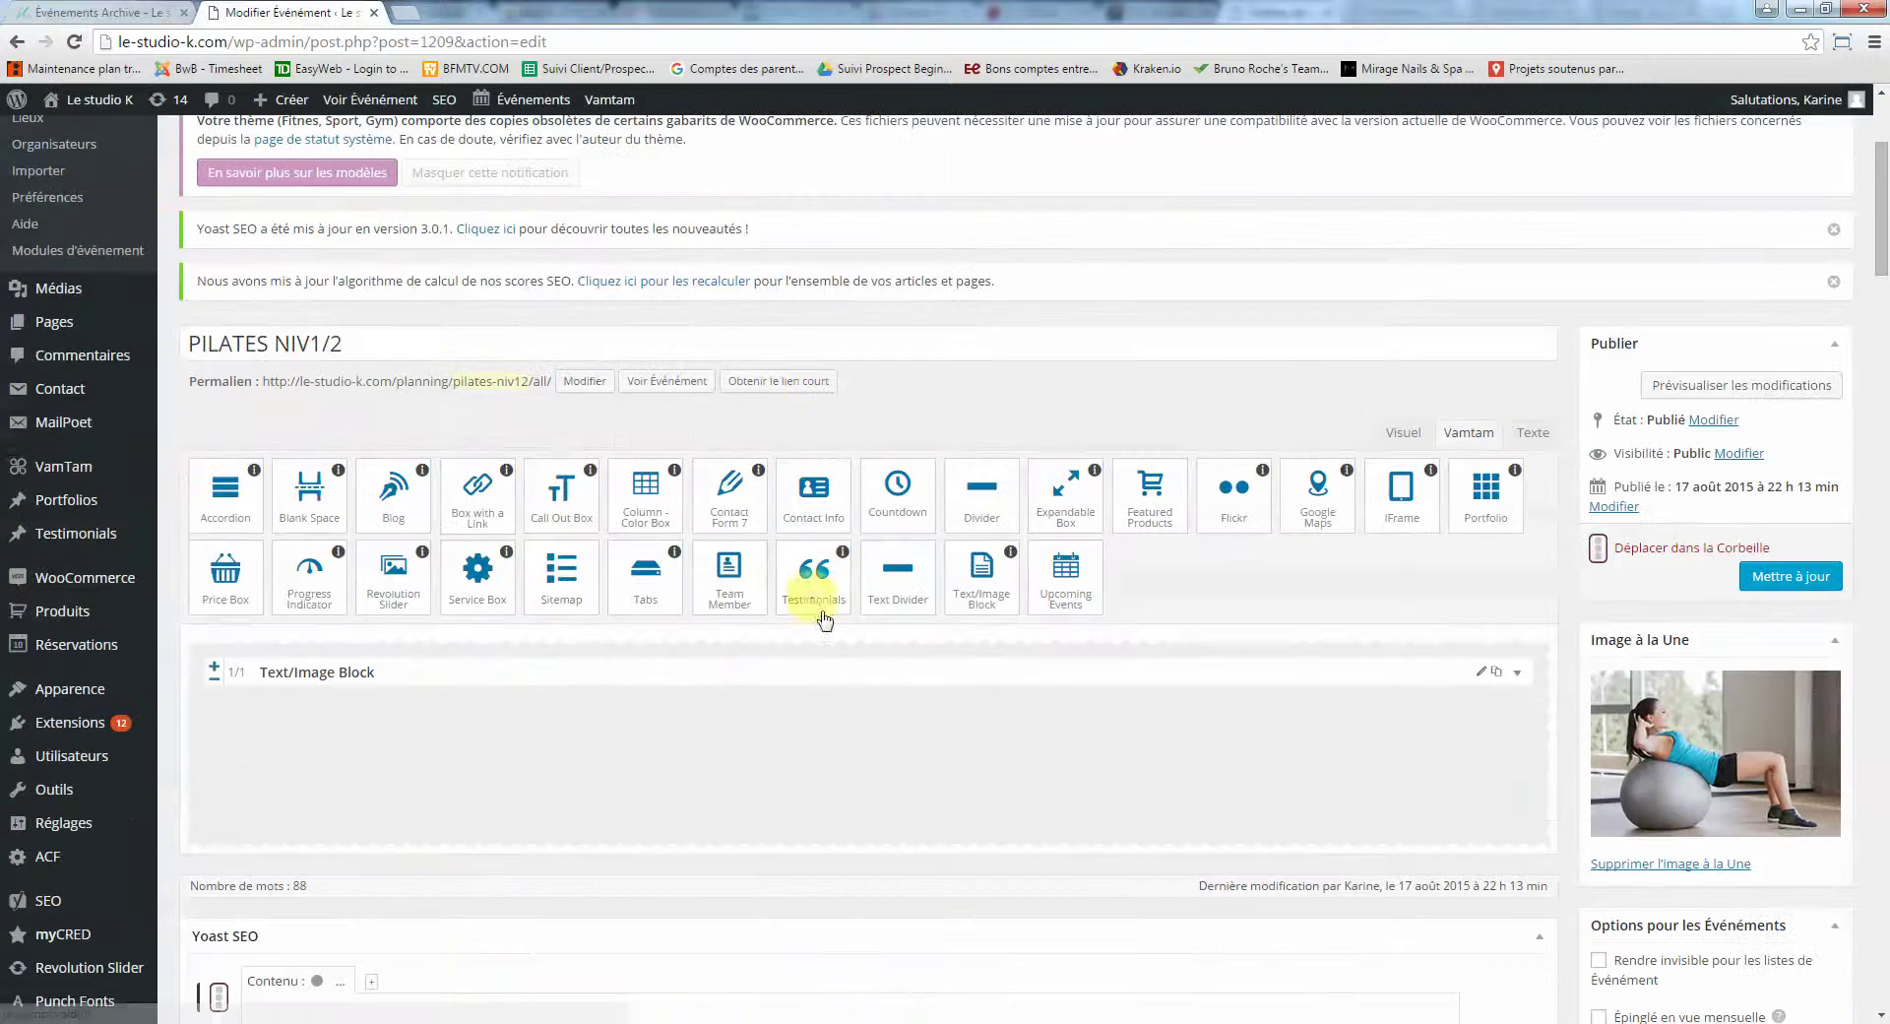
Remove NIV1/2 from the event title so that it reads PILATES
{"action": "left_click", "coordinate": [411, 350]}
{"action": "key", "text": "BackSpace"}
{"action": "key", "text": "BackSpace"}
{"action": "key", "text": "BackSpace"}
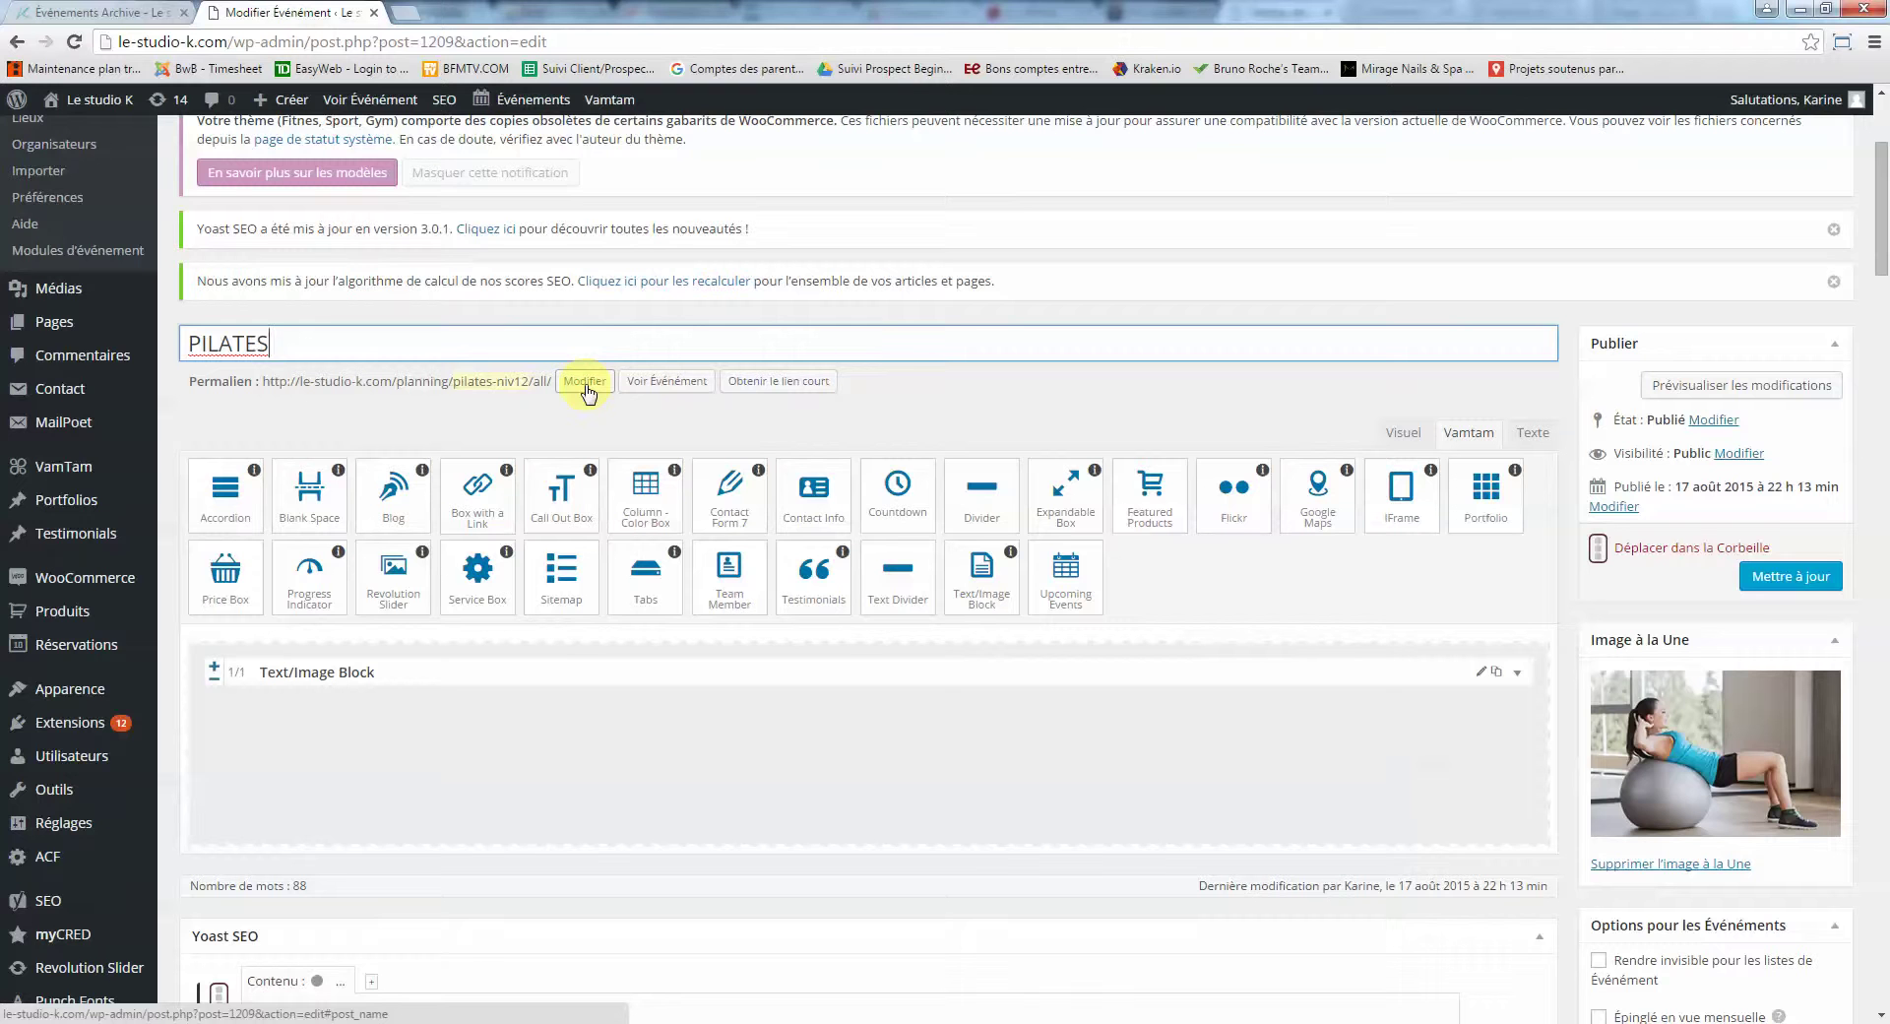
Review the event's date, time and recurrence rule, and the notice about which events of the series are being edited
{"action": "scroll", "coordinate": [620, 695], "scroll_direction": "down", "scroll_amount": 7}
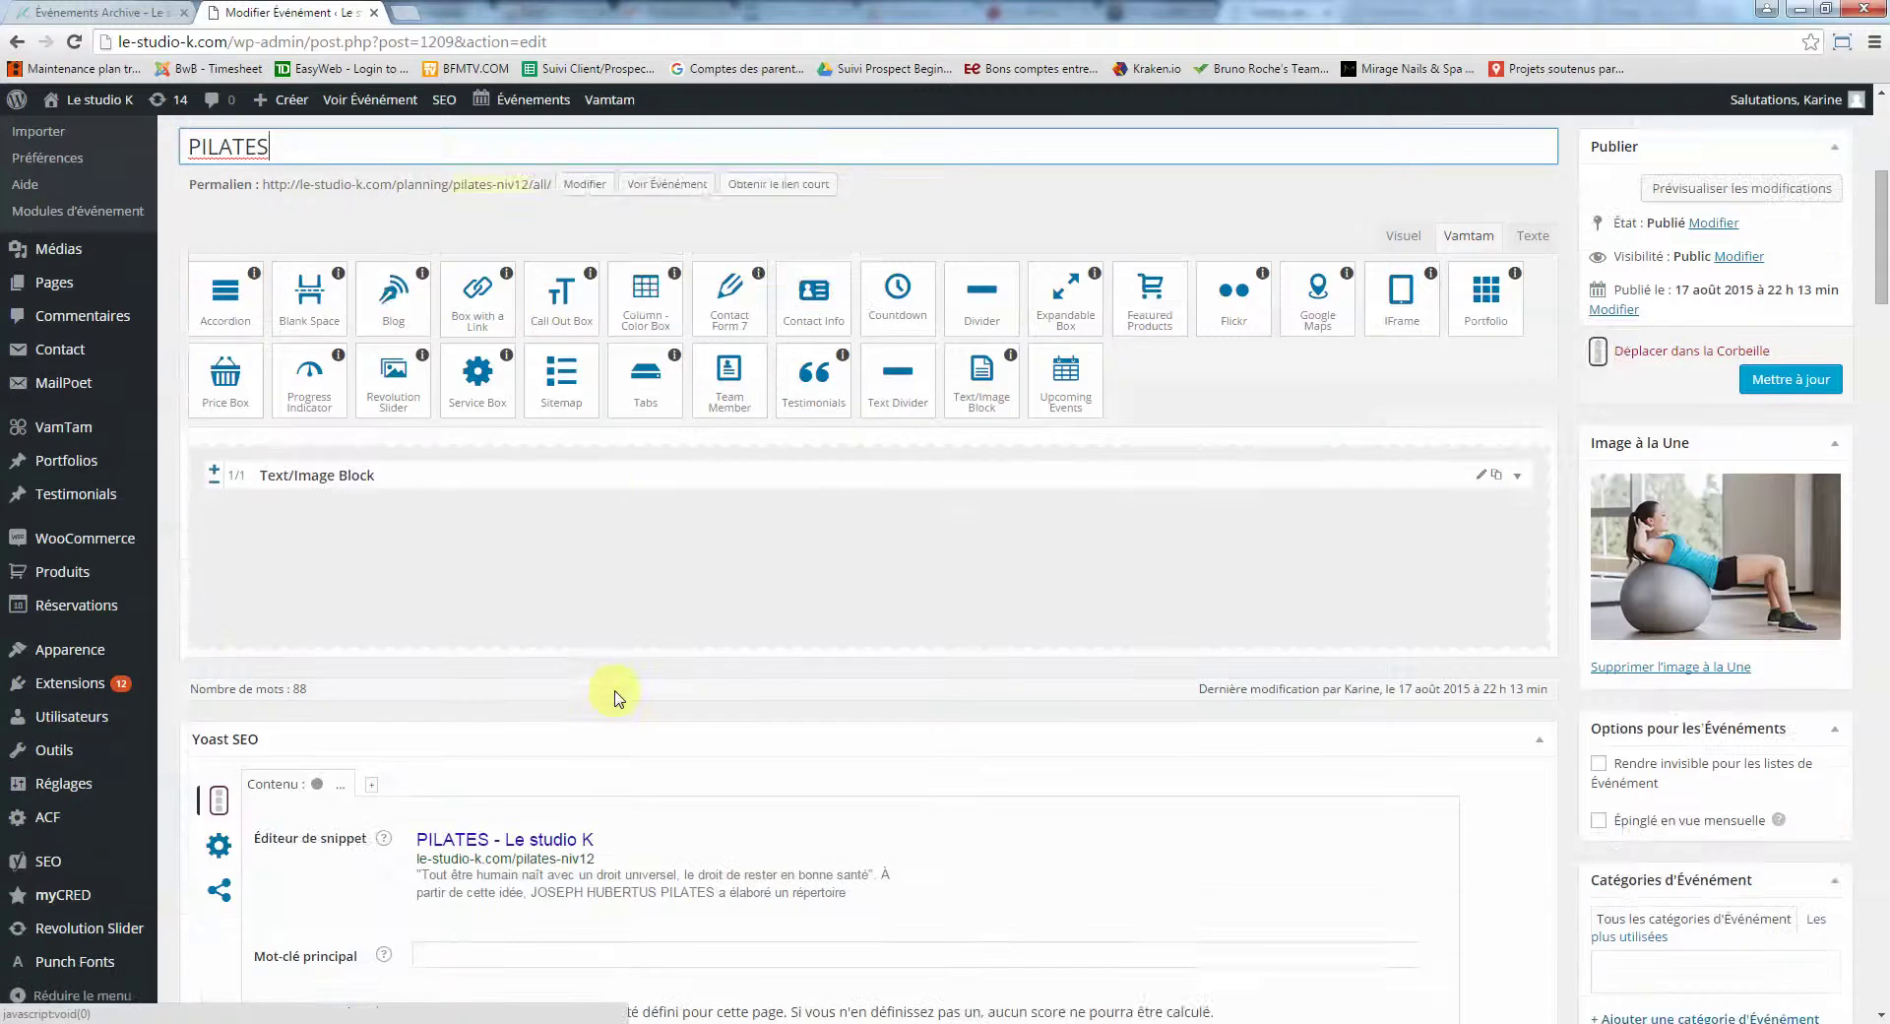
{"action": "scroll", "coordinate": [621, 699], "scroll_direction": "down", "scroll_amount": 3}
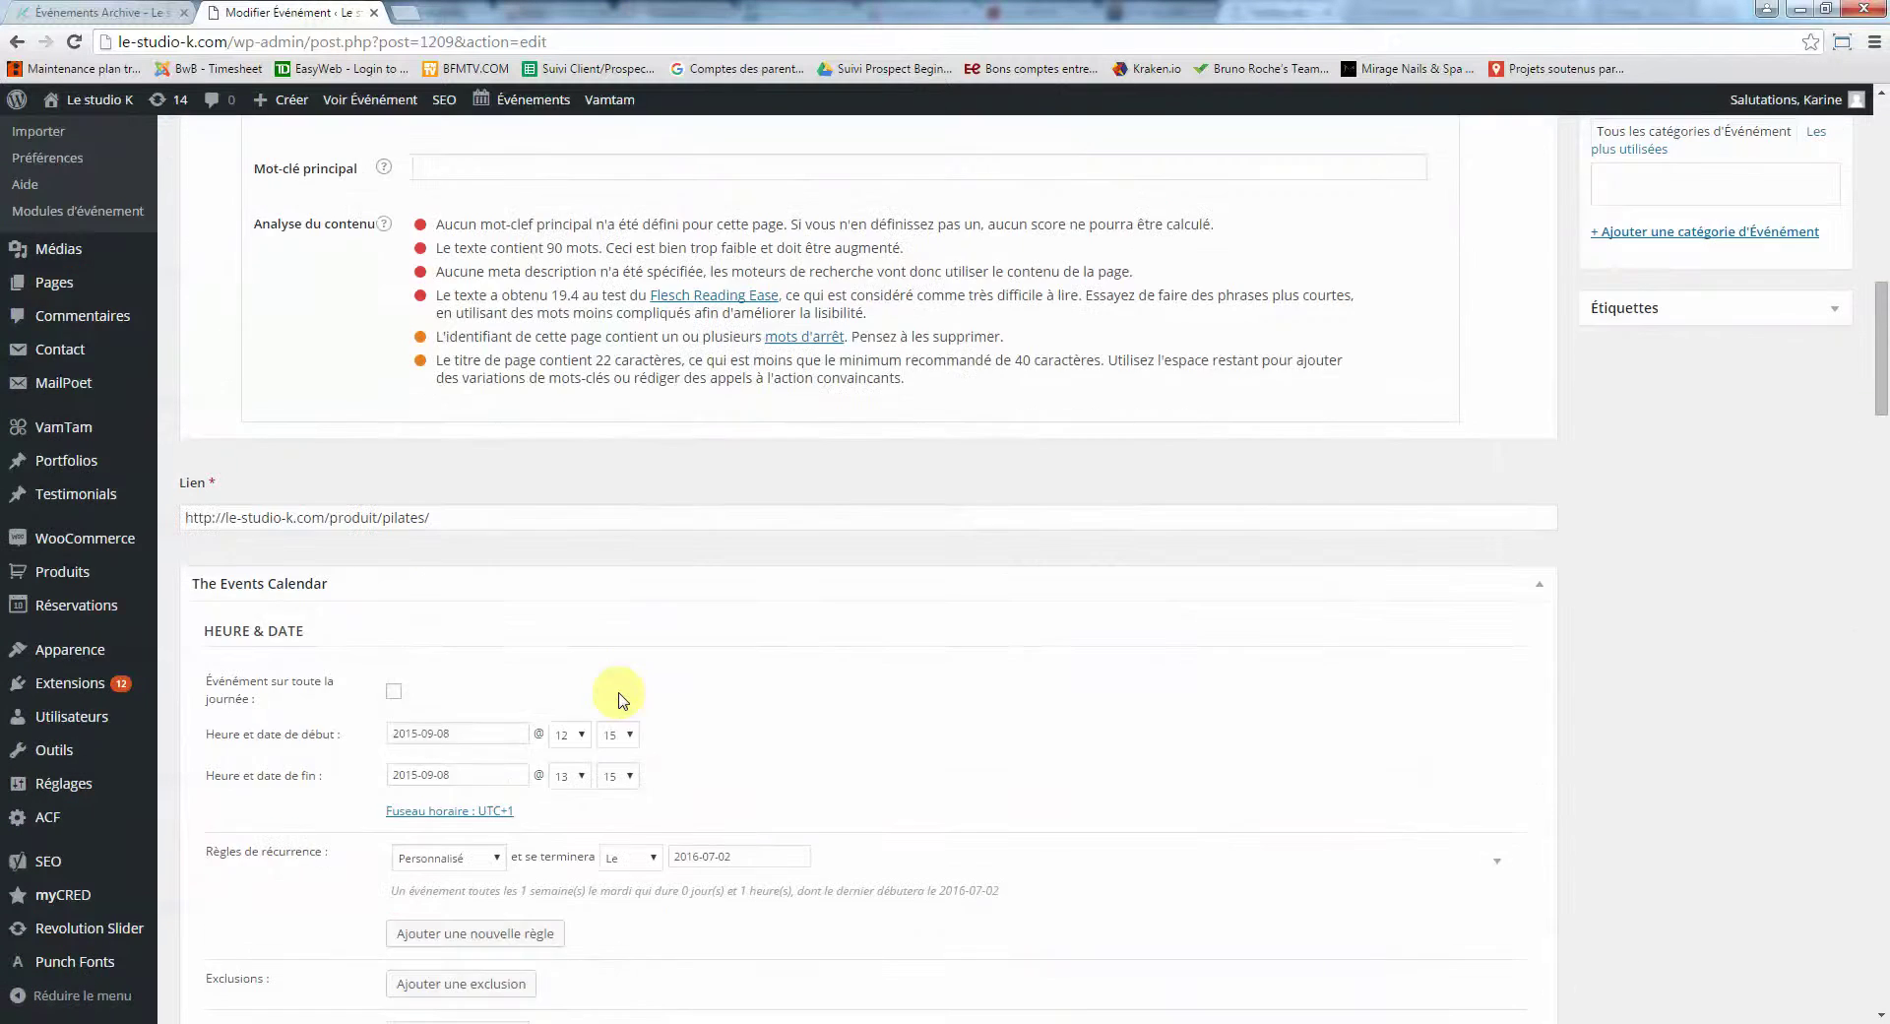
{"action": "scroll", "coordinate": [623, 694], "scroll_direction": "up", "scroll_amount": 10}
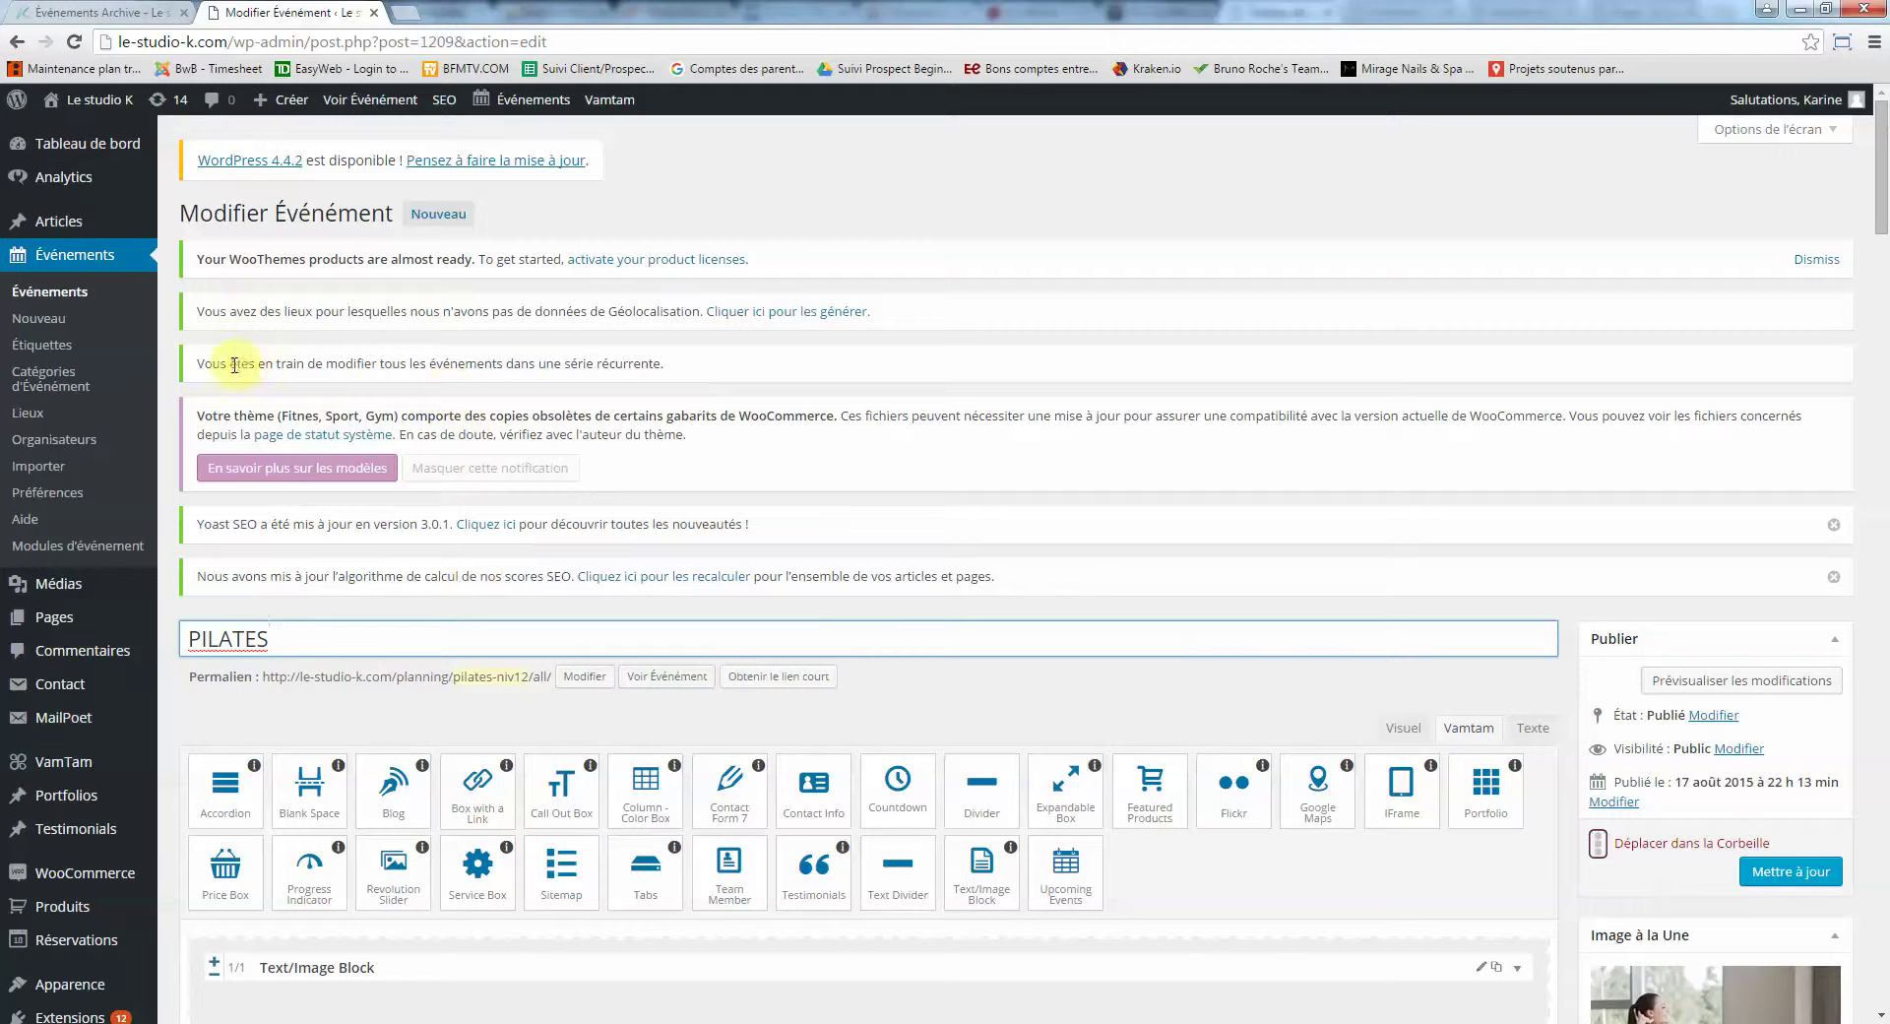
{"action": "left_click_drag", "start_coordinate": [228, 363], "coordinate": [618, 381]}
{"action": "left_click", "coordinate": [618, 381]}
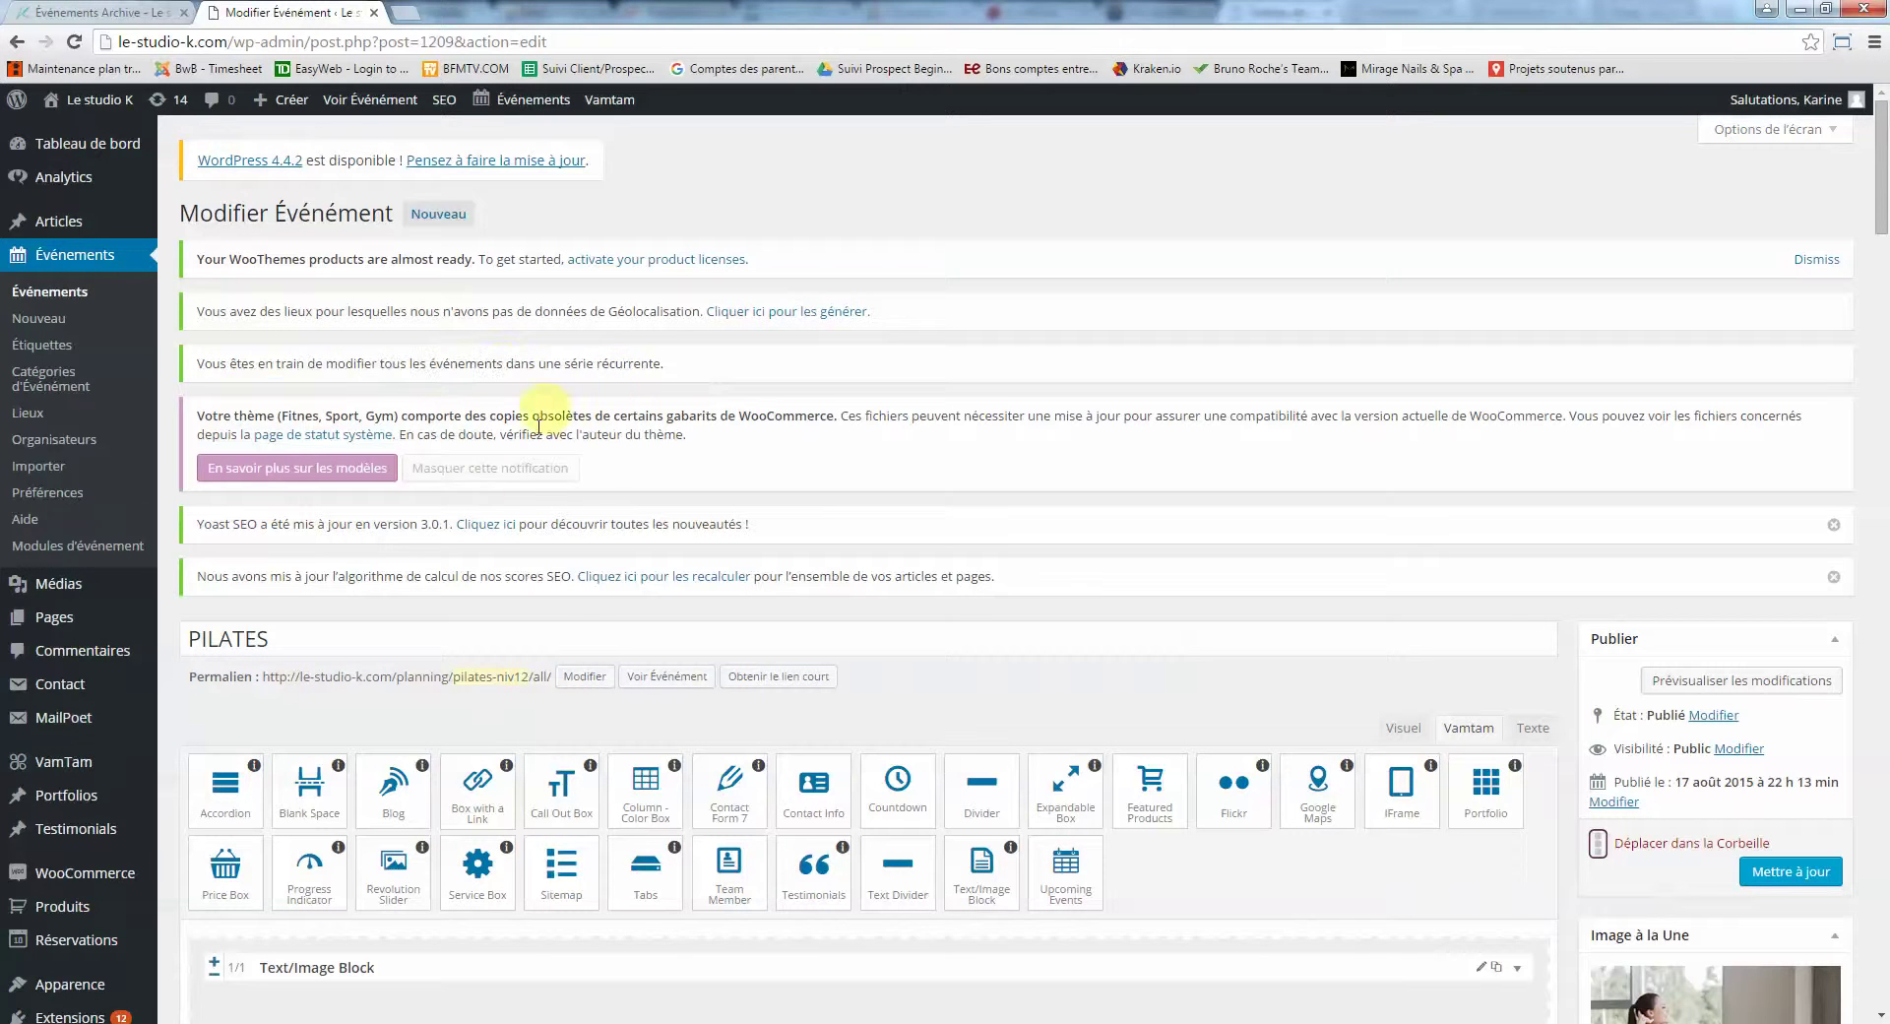
Change the event's permalink slug to pilates-eybens-mardi and save the update to the whole series
{"action": "scroll", "coordinate": [561, 493], "scroll_direction": "down", "scroll_amount": 1}
{"action": "left_click", "coordinate": [587, 578]}
{"action": "left_click", "coordinate": [557, 579]}
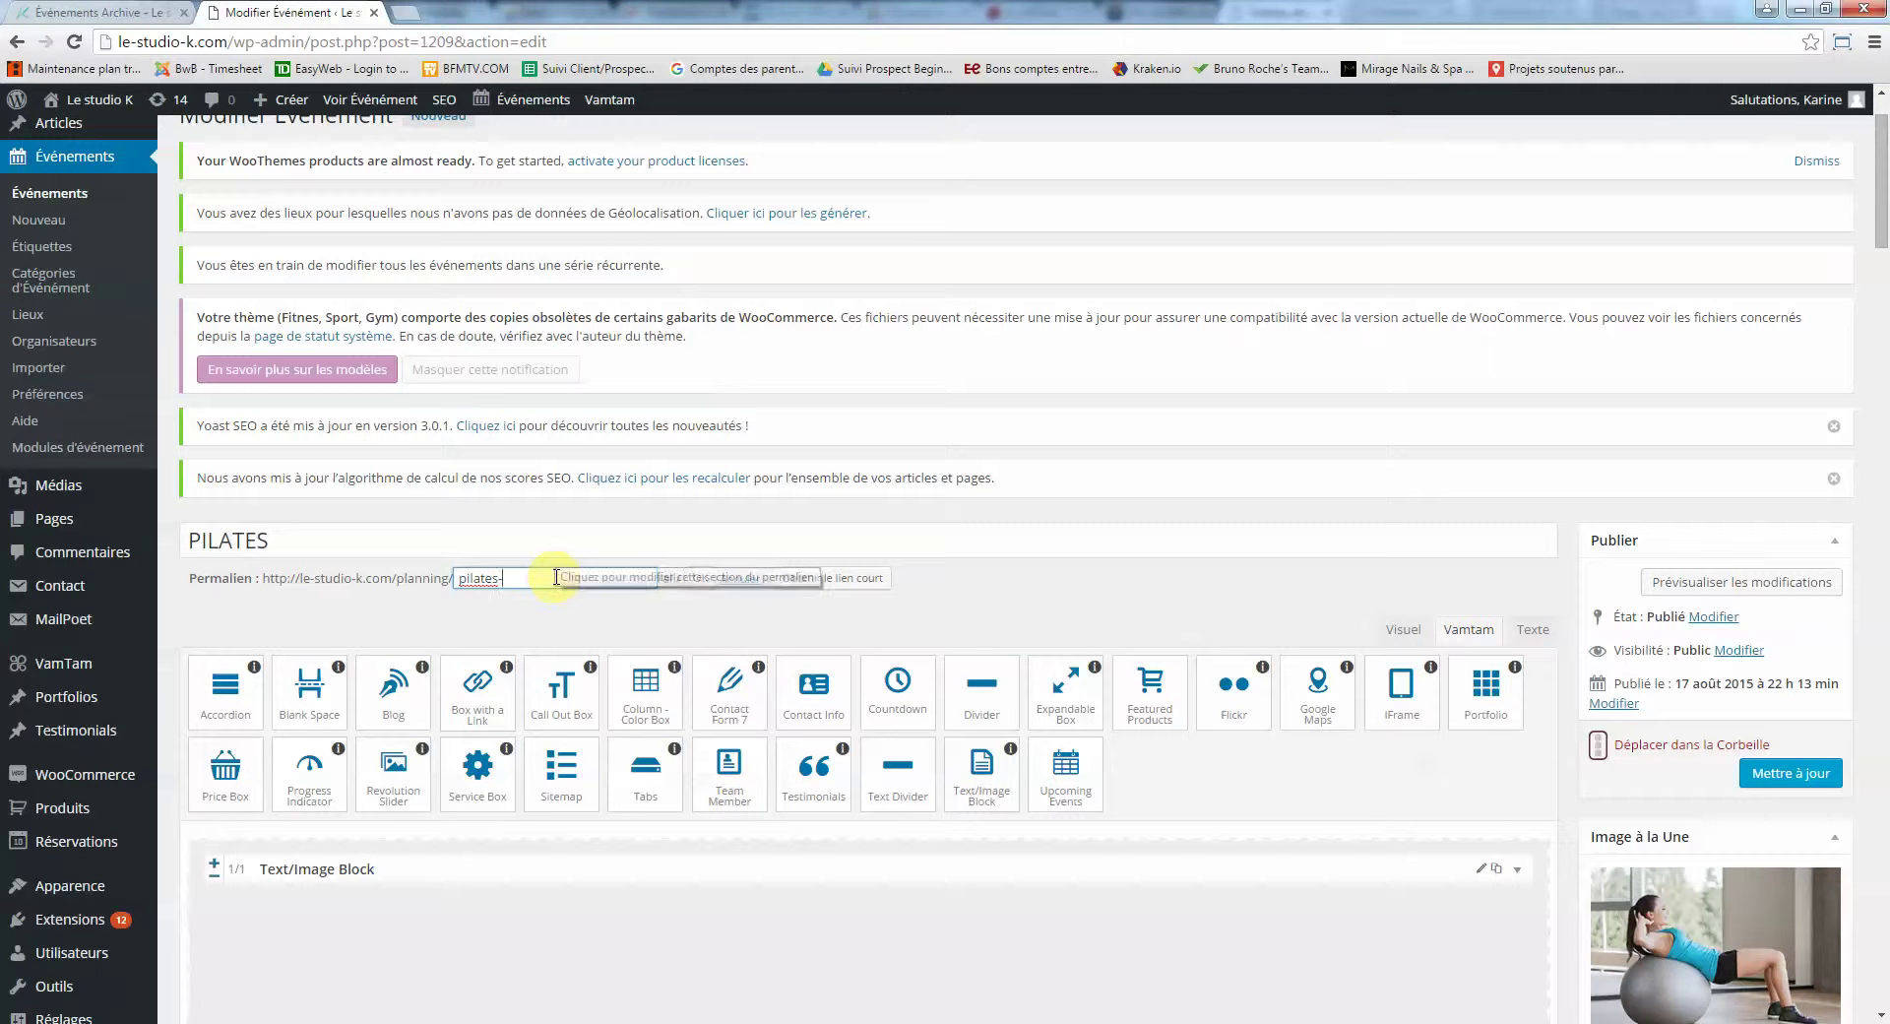
{"action": "type", "text": "eybens-mardi"}
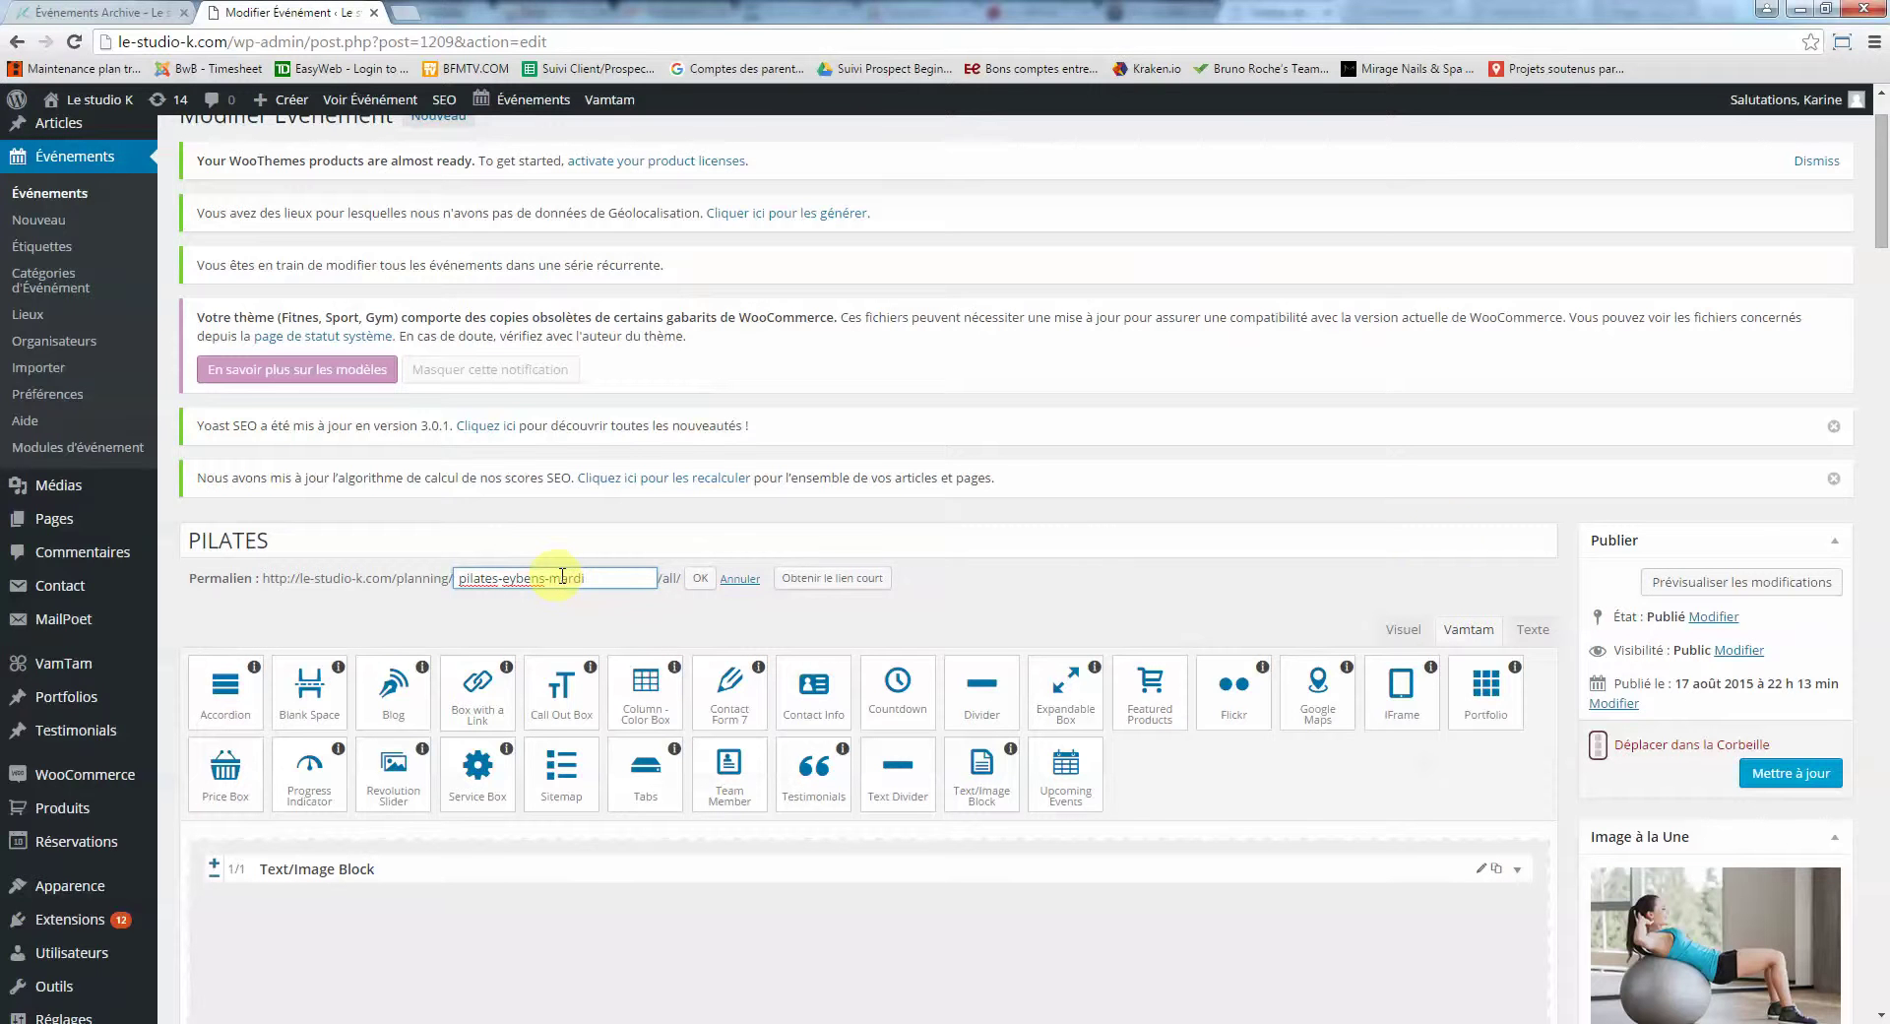
{"action": "scroll", "coordinate": [1431, 827], "scroll_direction": "down", "scroll_amount": 10}
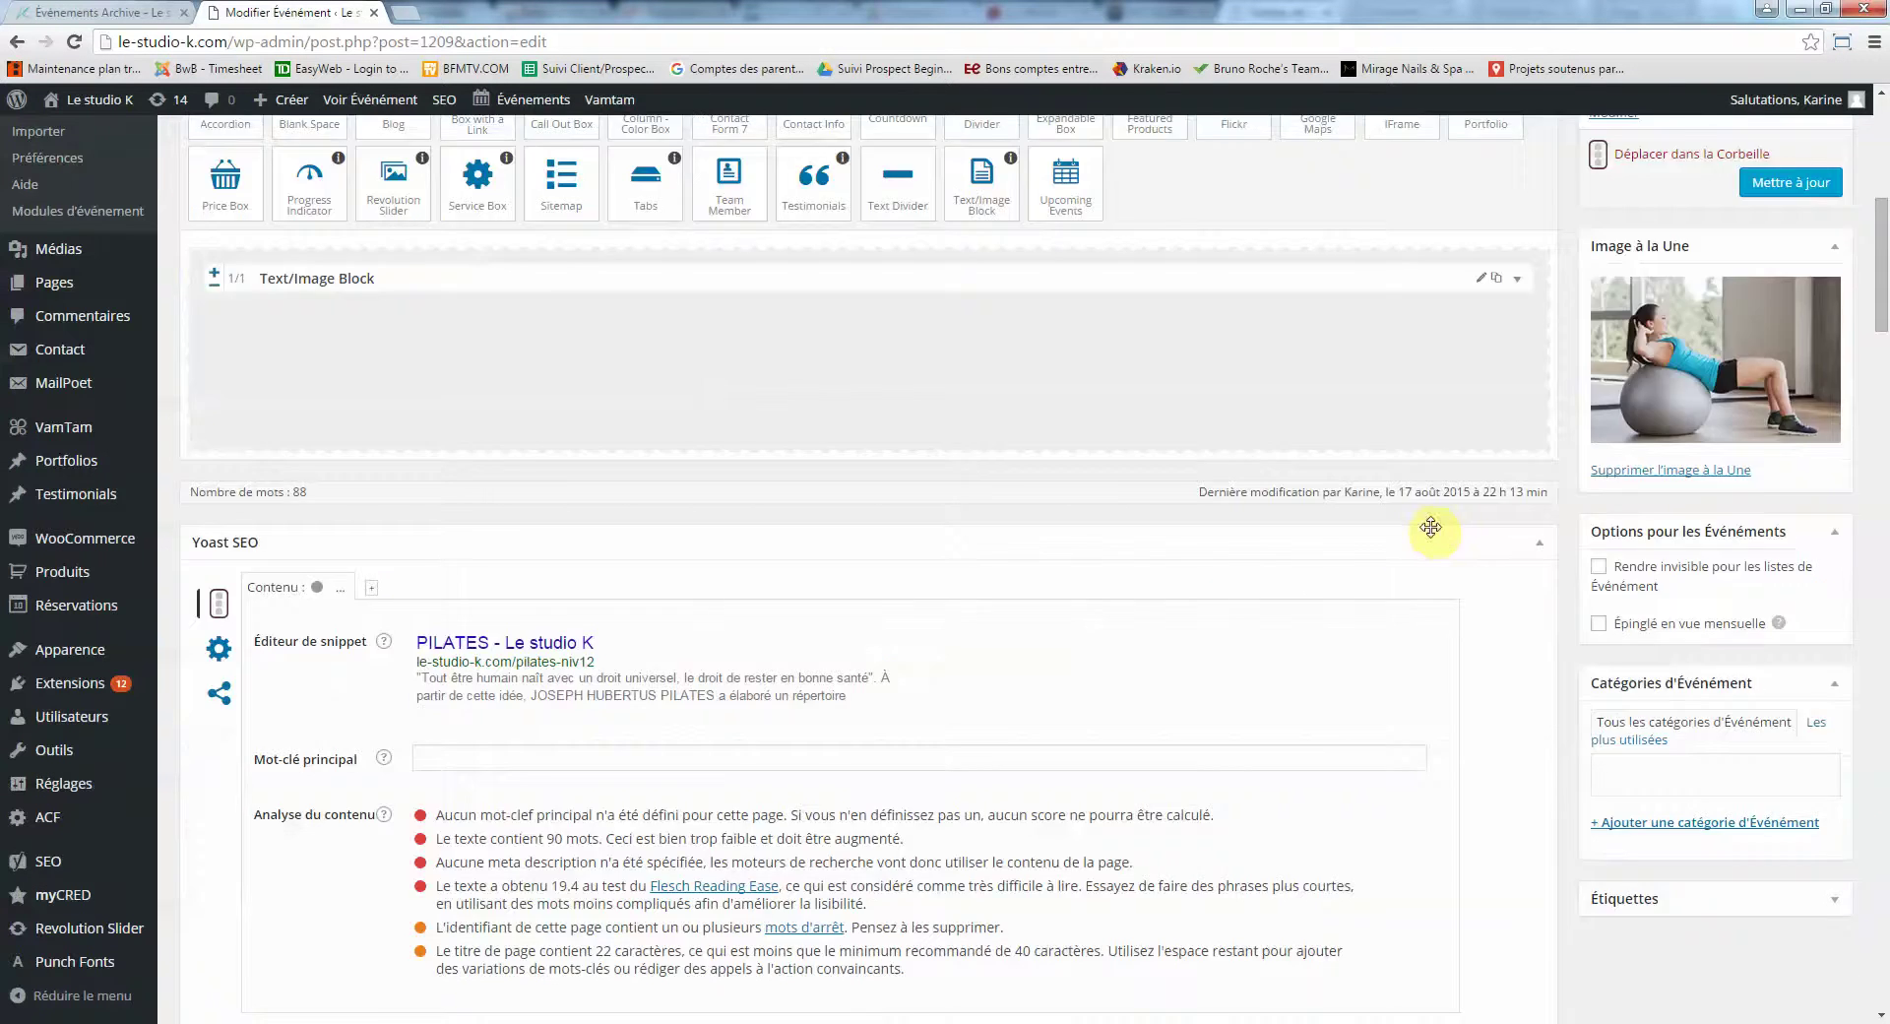
{"action": "scroll", "coordinate": [992, 758], "scroll_direction": "down", "scroll_amount": 2}
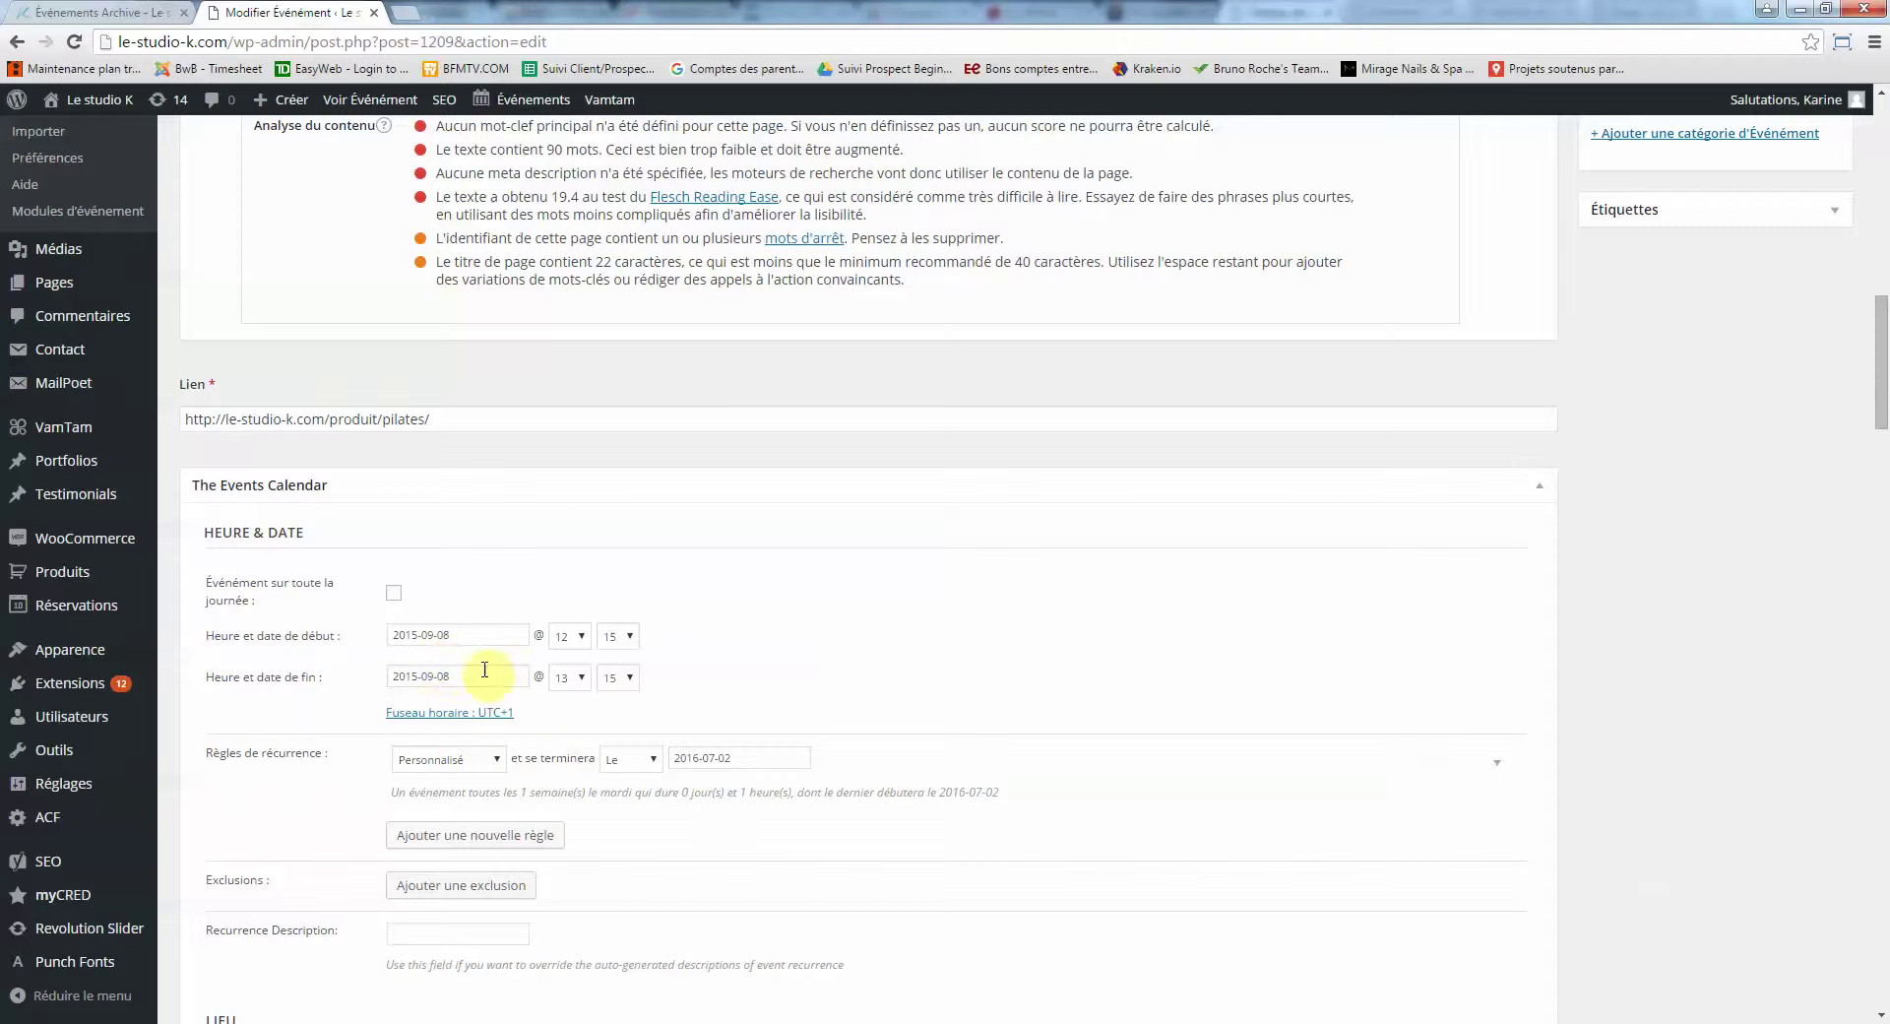
{"action": "scroll", "coordinate": [1224, 654], "scroll_direction": "down", "scroll_amount": 1}
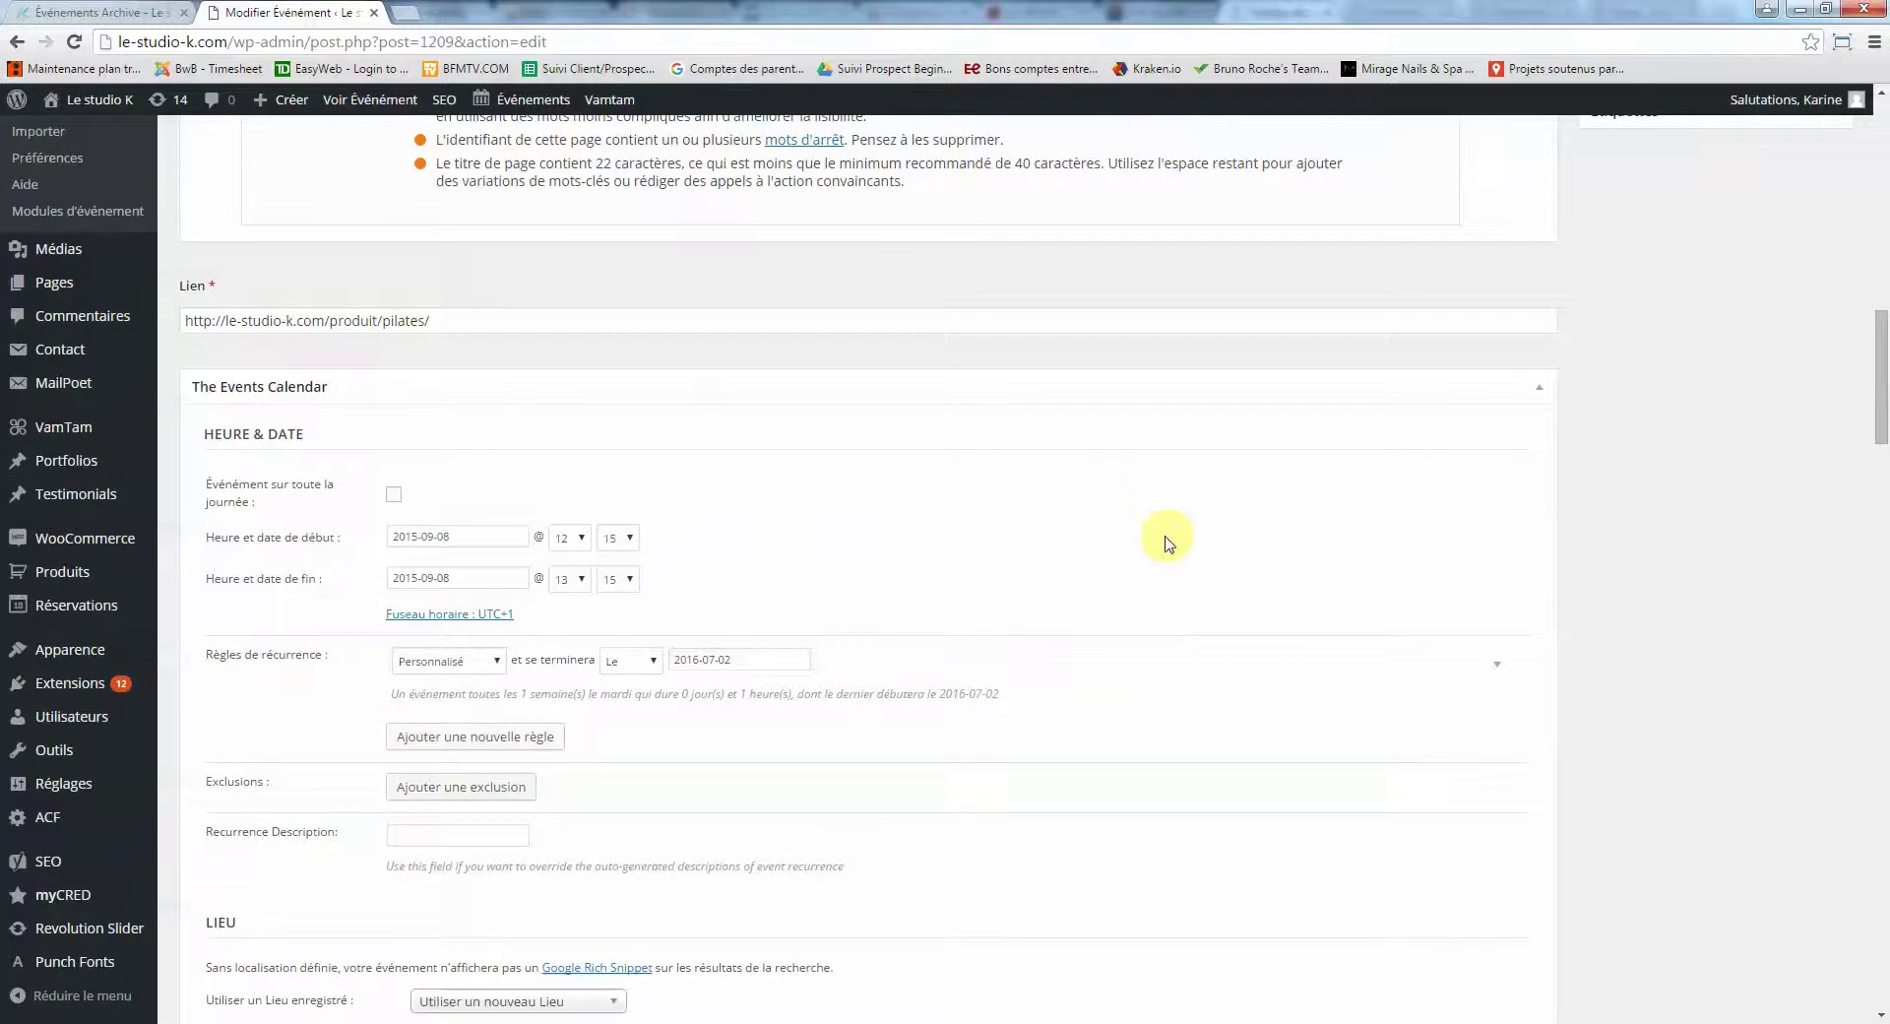
{"action": "scroll", "coordinate": [1165, 543], "scroll_direction": "up", "scroll_amount": 10}
{"action": "scroll", "coordinate": [1165, 543], "scroll_direction": "up", "scroll_amount": 4}
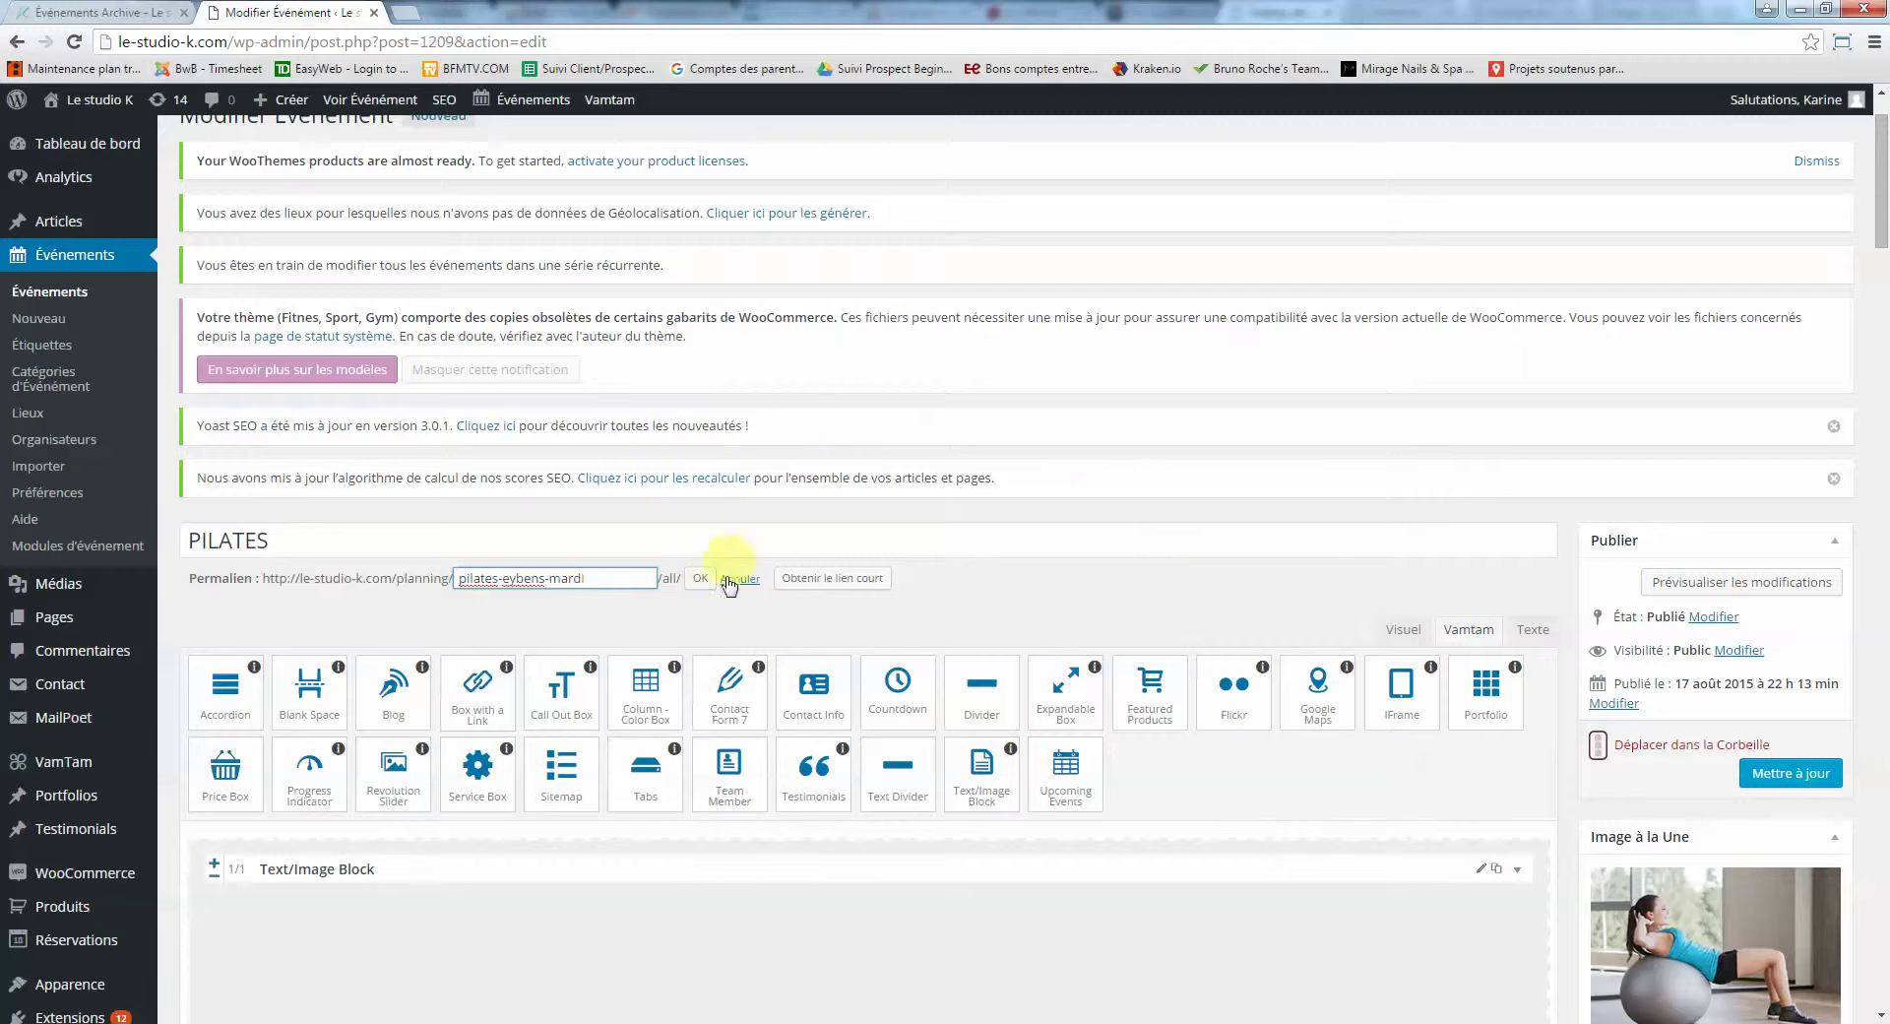
{"action": "left_click", "coordinate": [699, 584]}
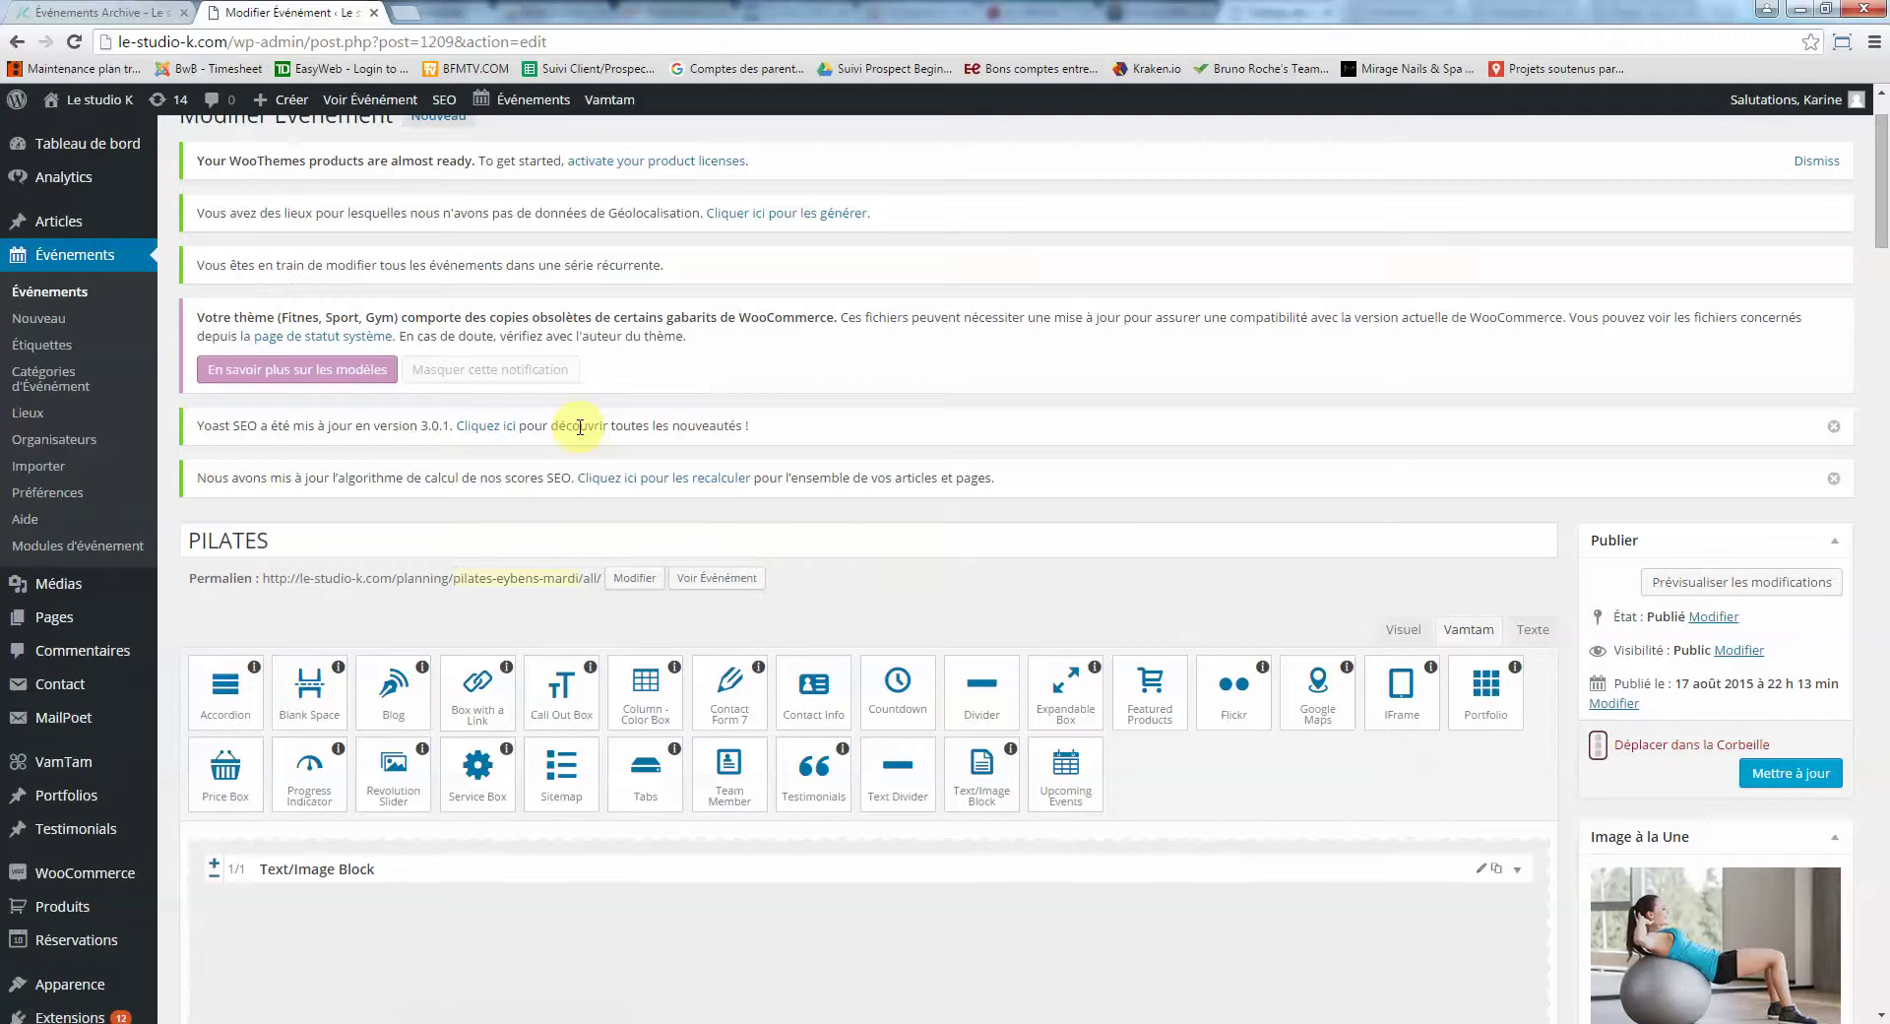
{"action": "left_click", "coordinate": [1790, 773]}
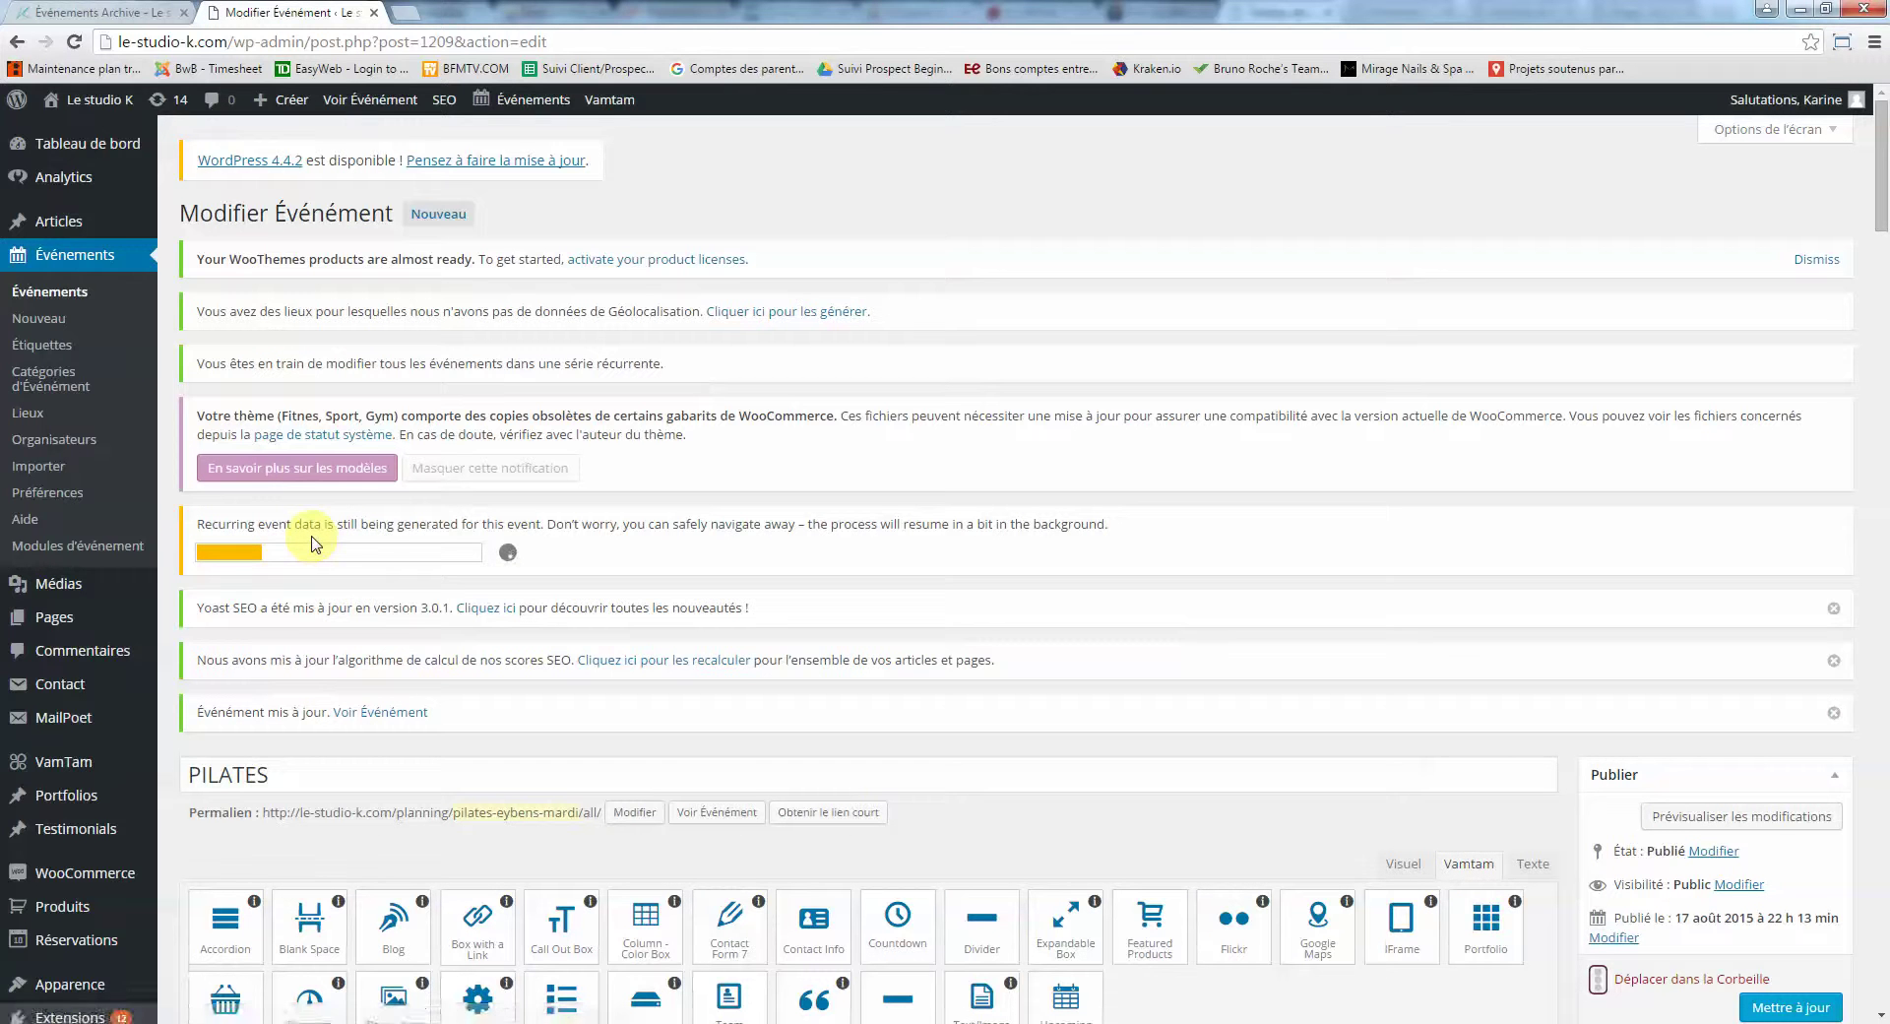
{"action": "mouse_move", "coordinate": [403, 553]}
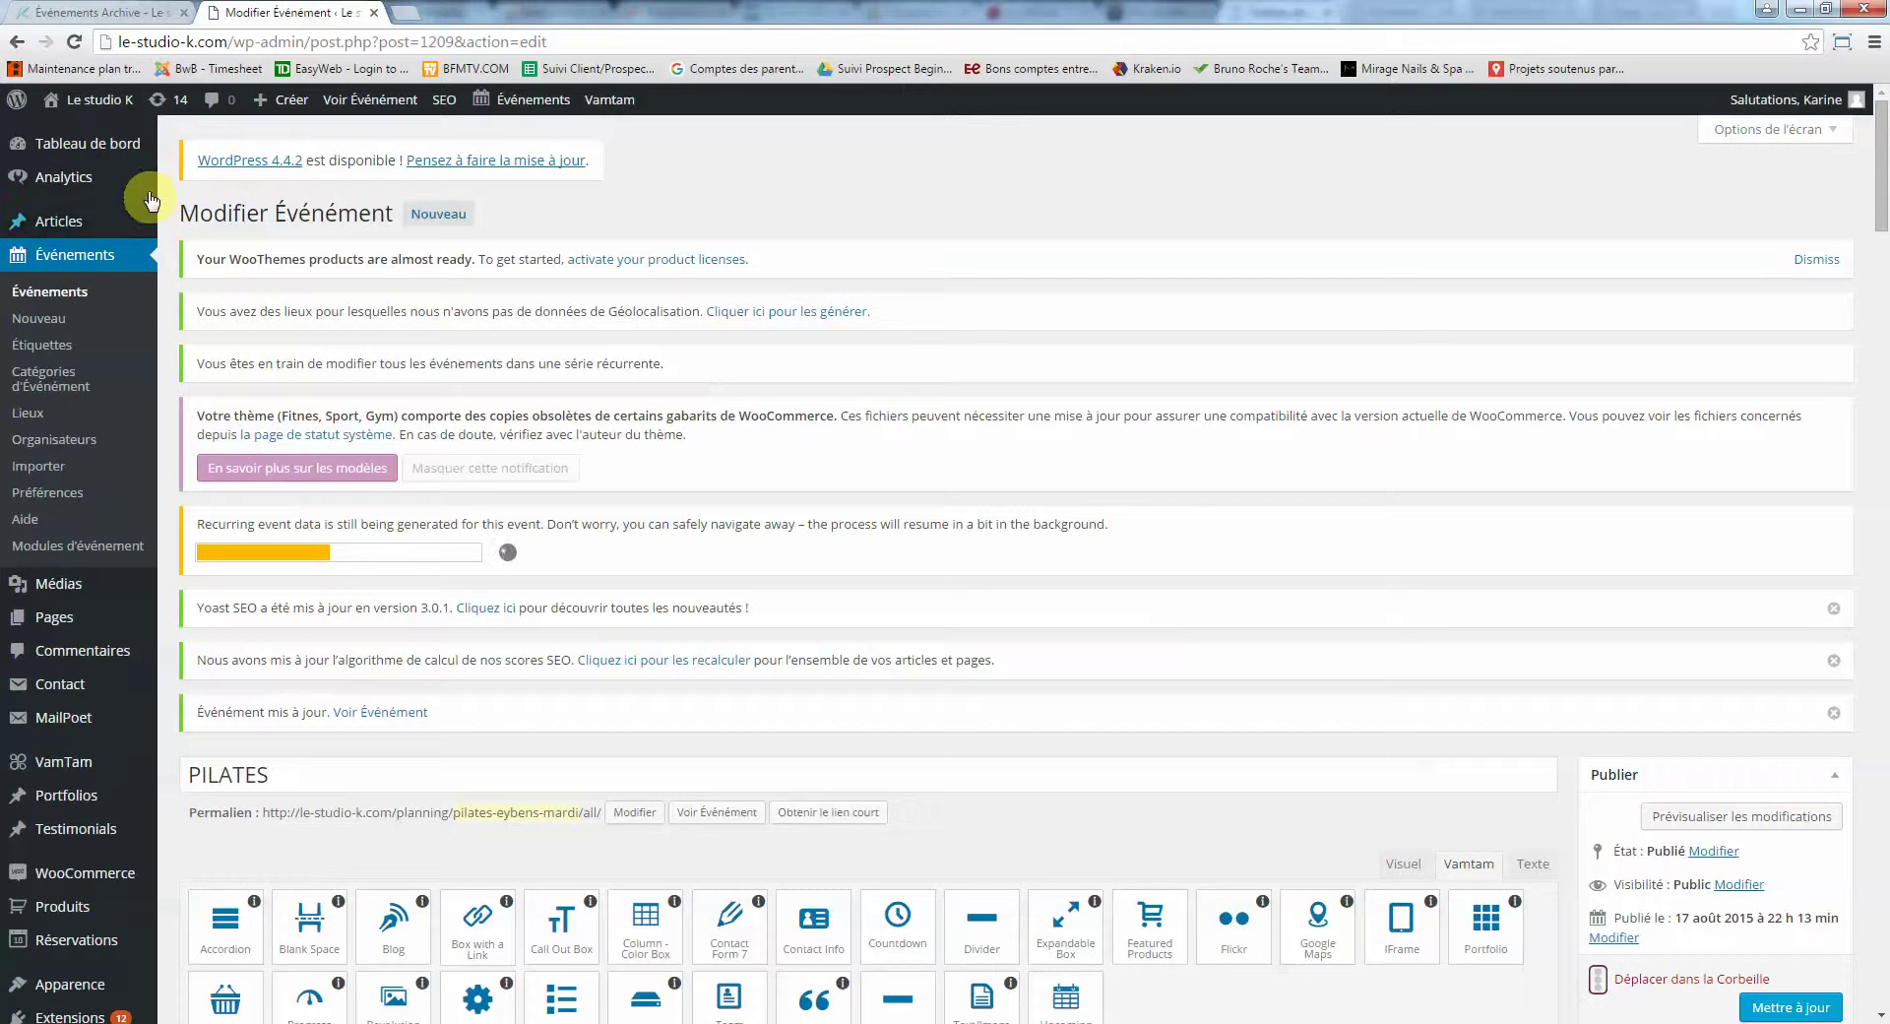
Reload the public planning page and check the names of the Tuesday Pilates classes across the month, glancing back at the event editor
{"action": "left_click", "coordinate": [122, 12]}
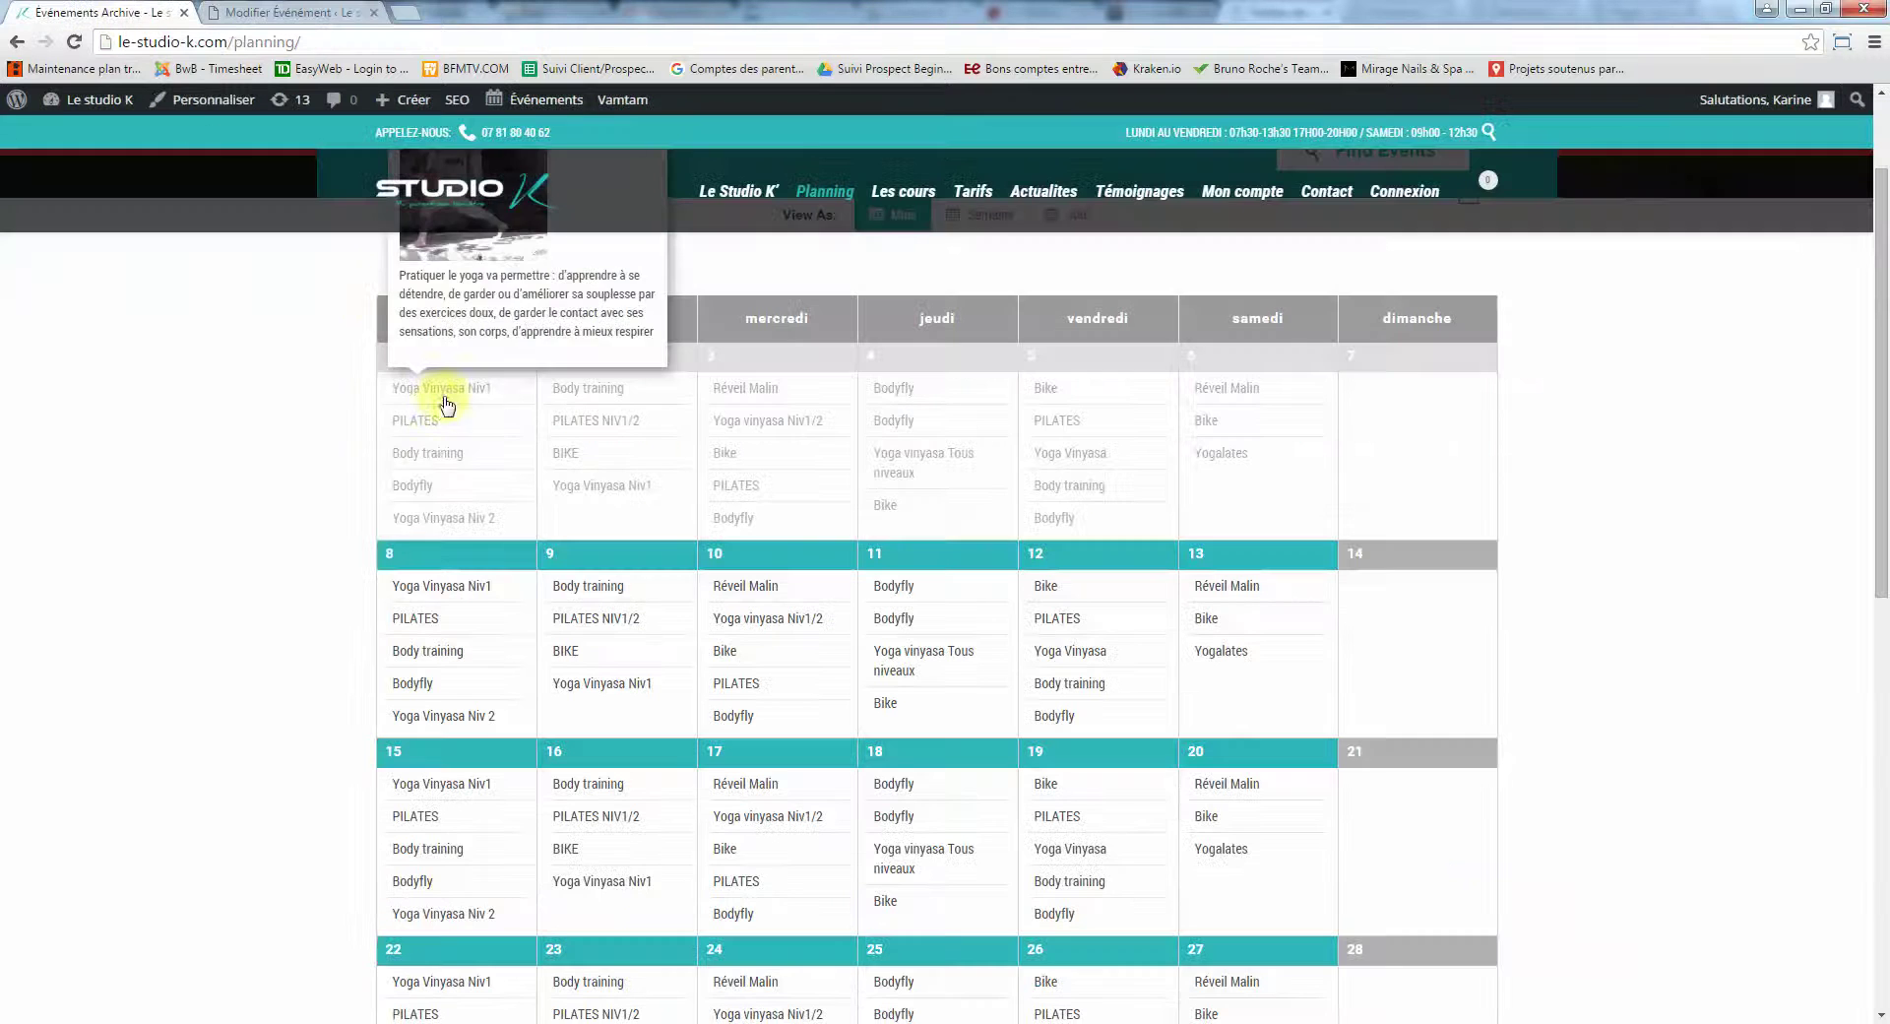
{"action": "left_click", "coordinate": [447, 403]}
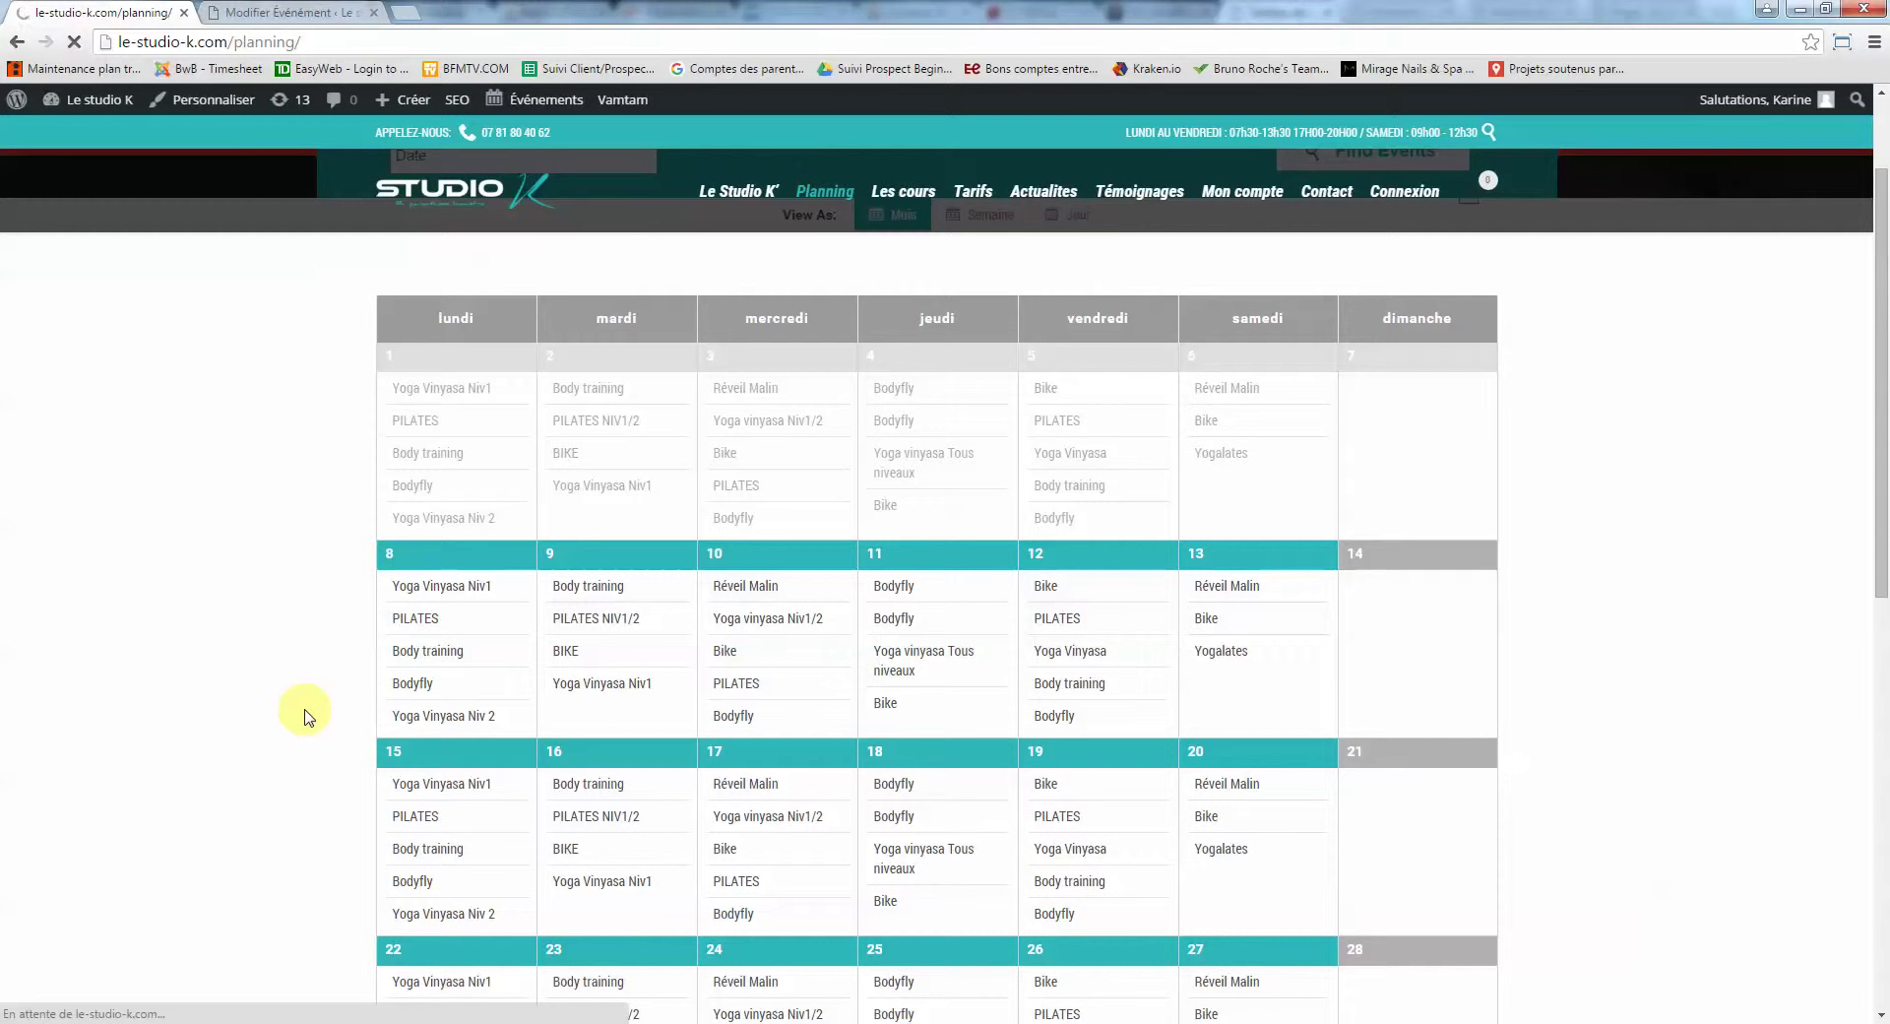
{"action": "scroll", "coordinate": [306, 708], "scroll_direction": "down", "scroll_amount": 1}
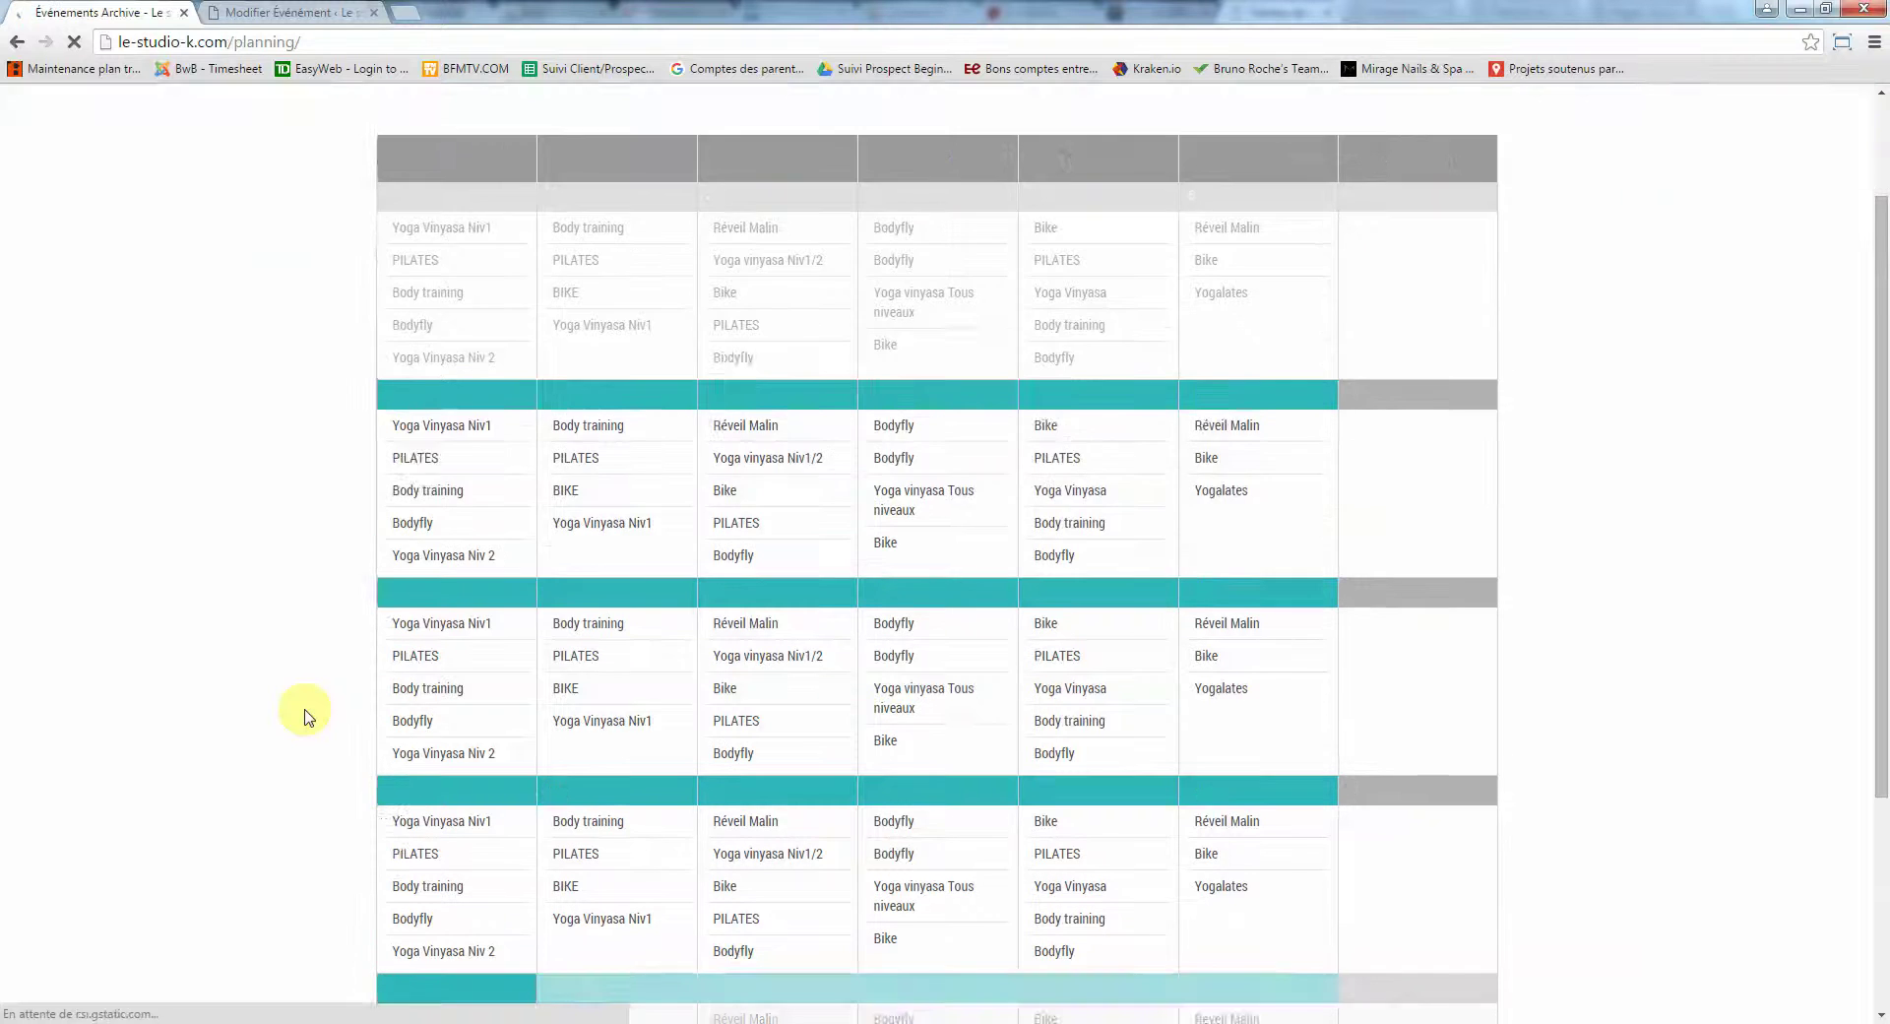
{"action": "mouse_move", "coordinate": [604, 547]}
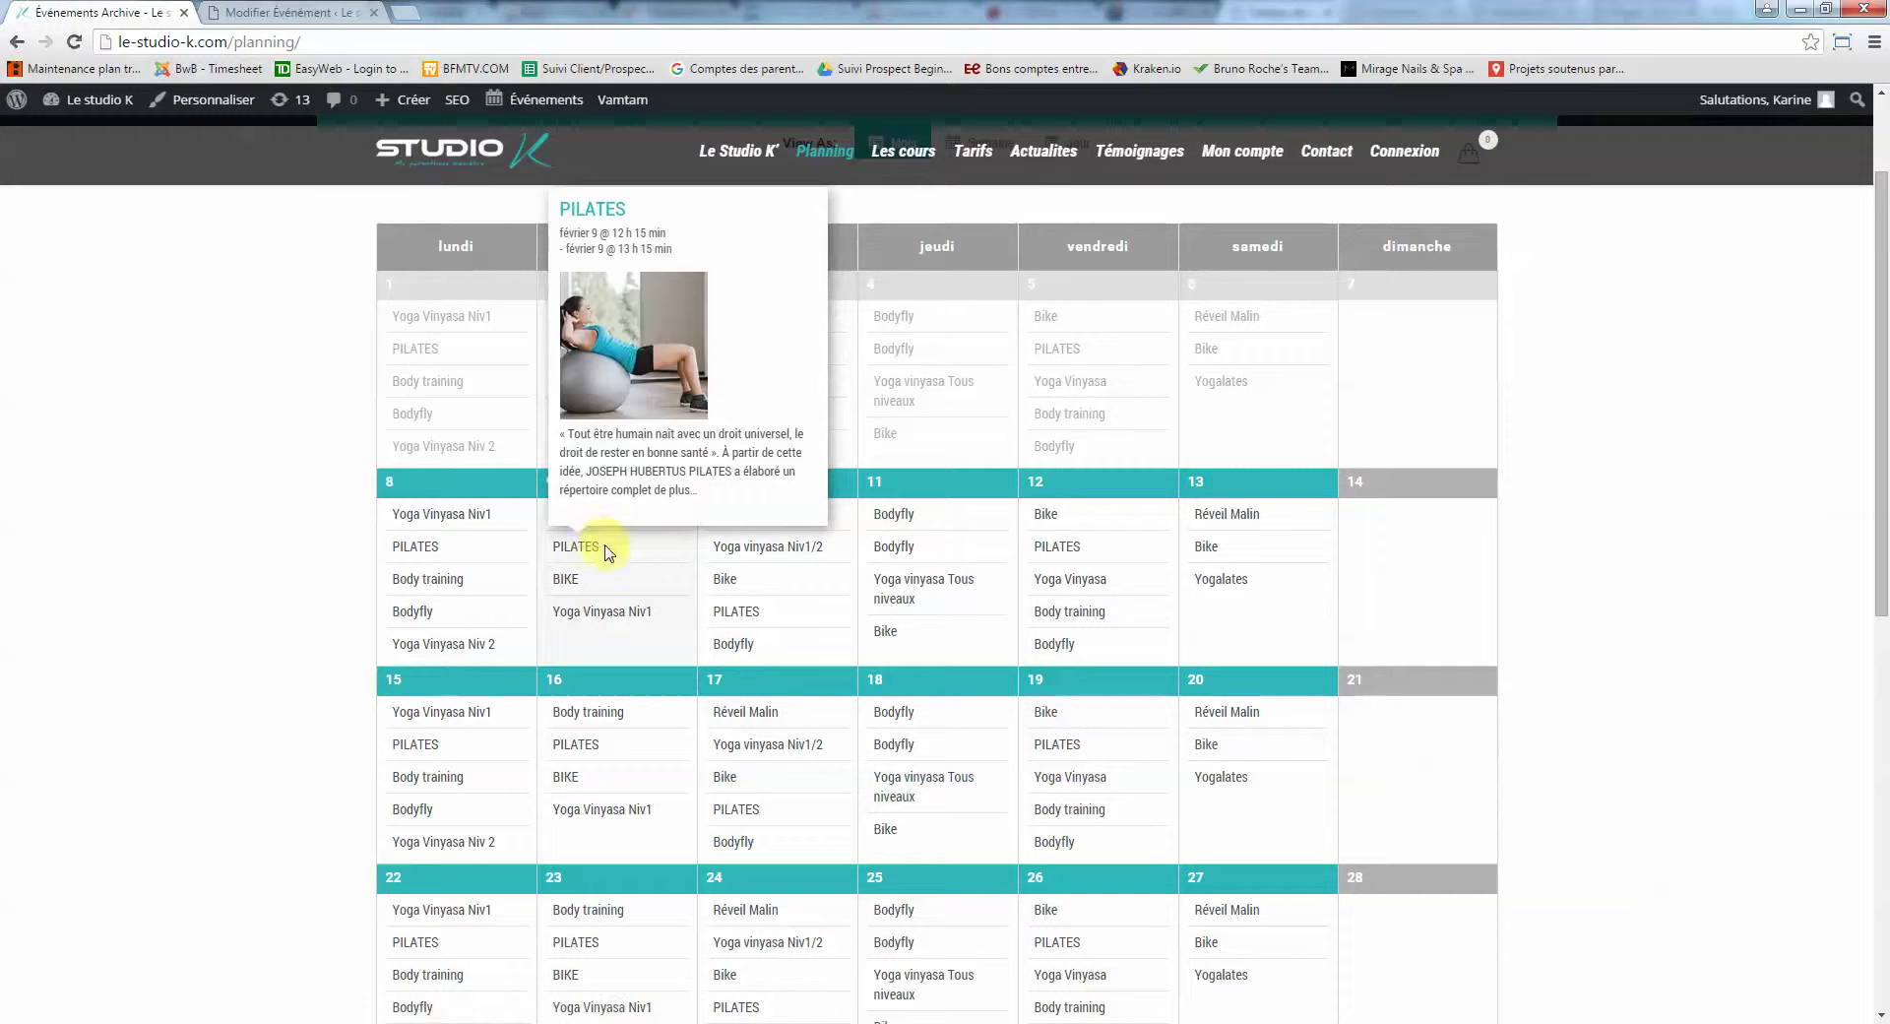
{"action": "scroll", "coordinate": [583, 563], "scroll_direction": "down", "scroll_amount": 4}
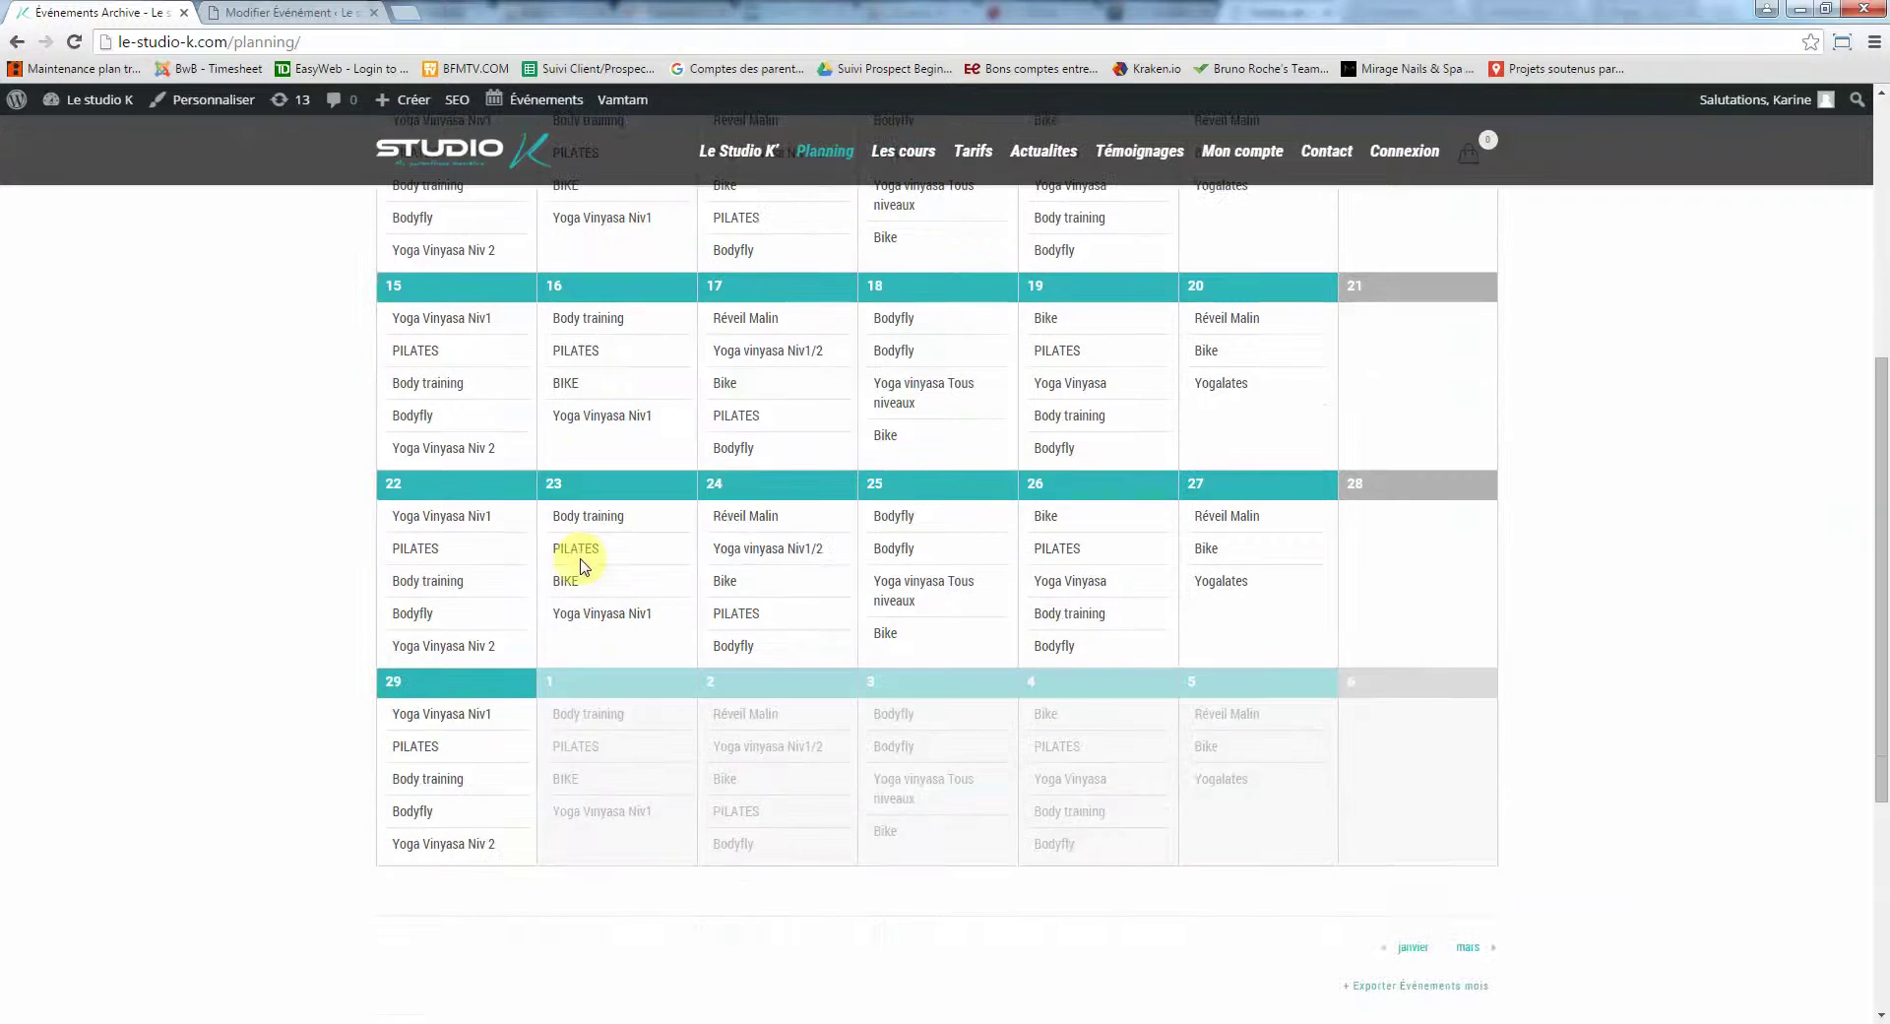
{"action": "scroll", "coordinate": [590, 563], "scroll_direction": "up", "scroll_amount": 6}
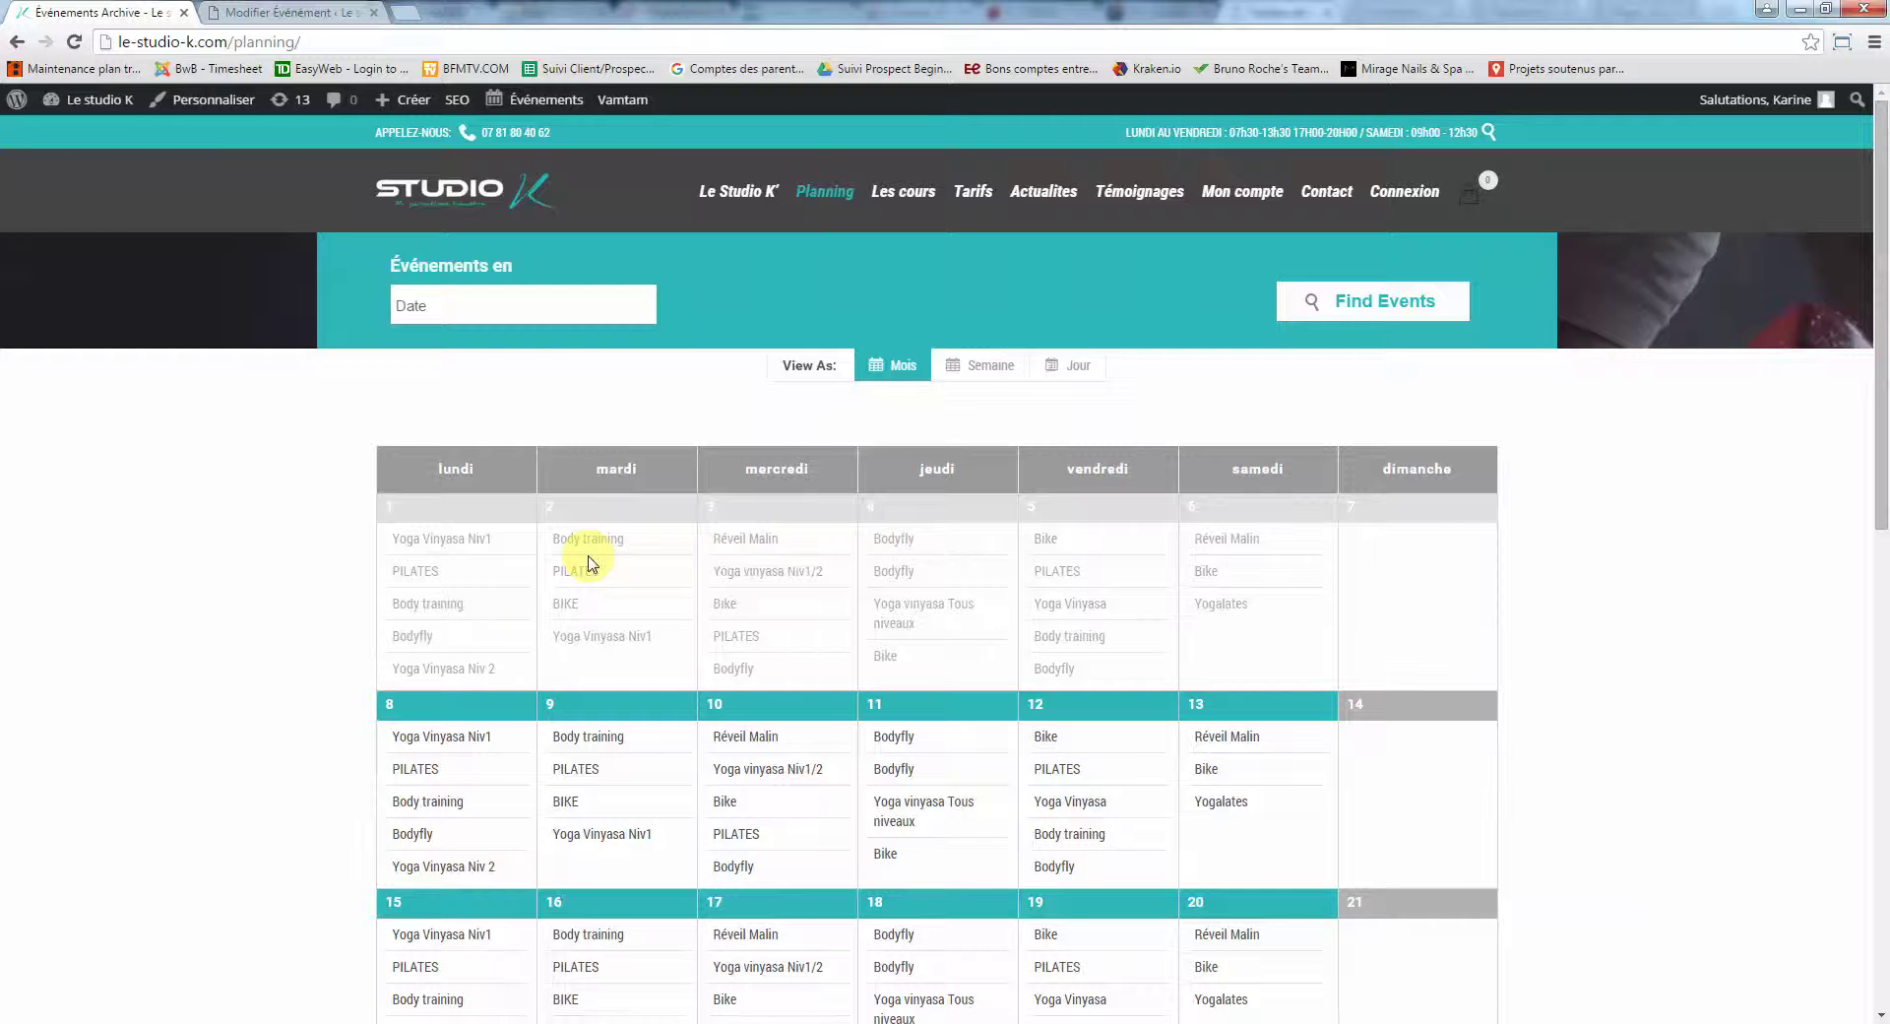
{"action": "scroll", "coordinate": [591, 594], "scroll_direction": "down", "scroll_amount": 2}
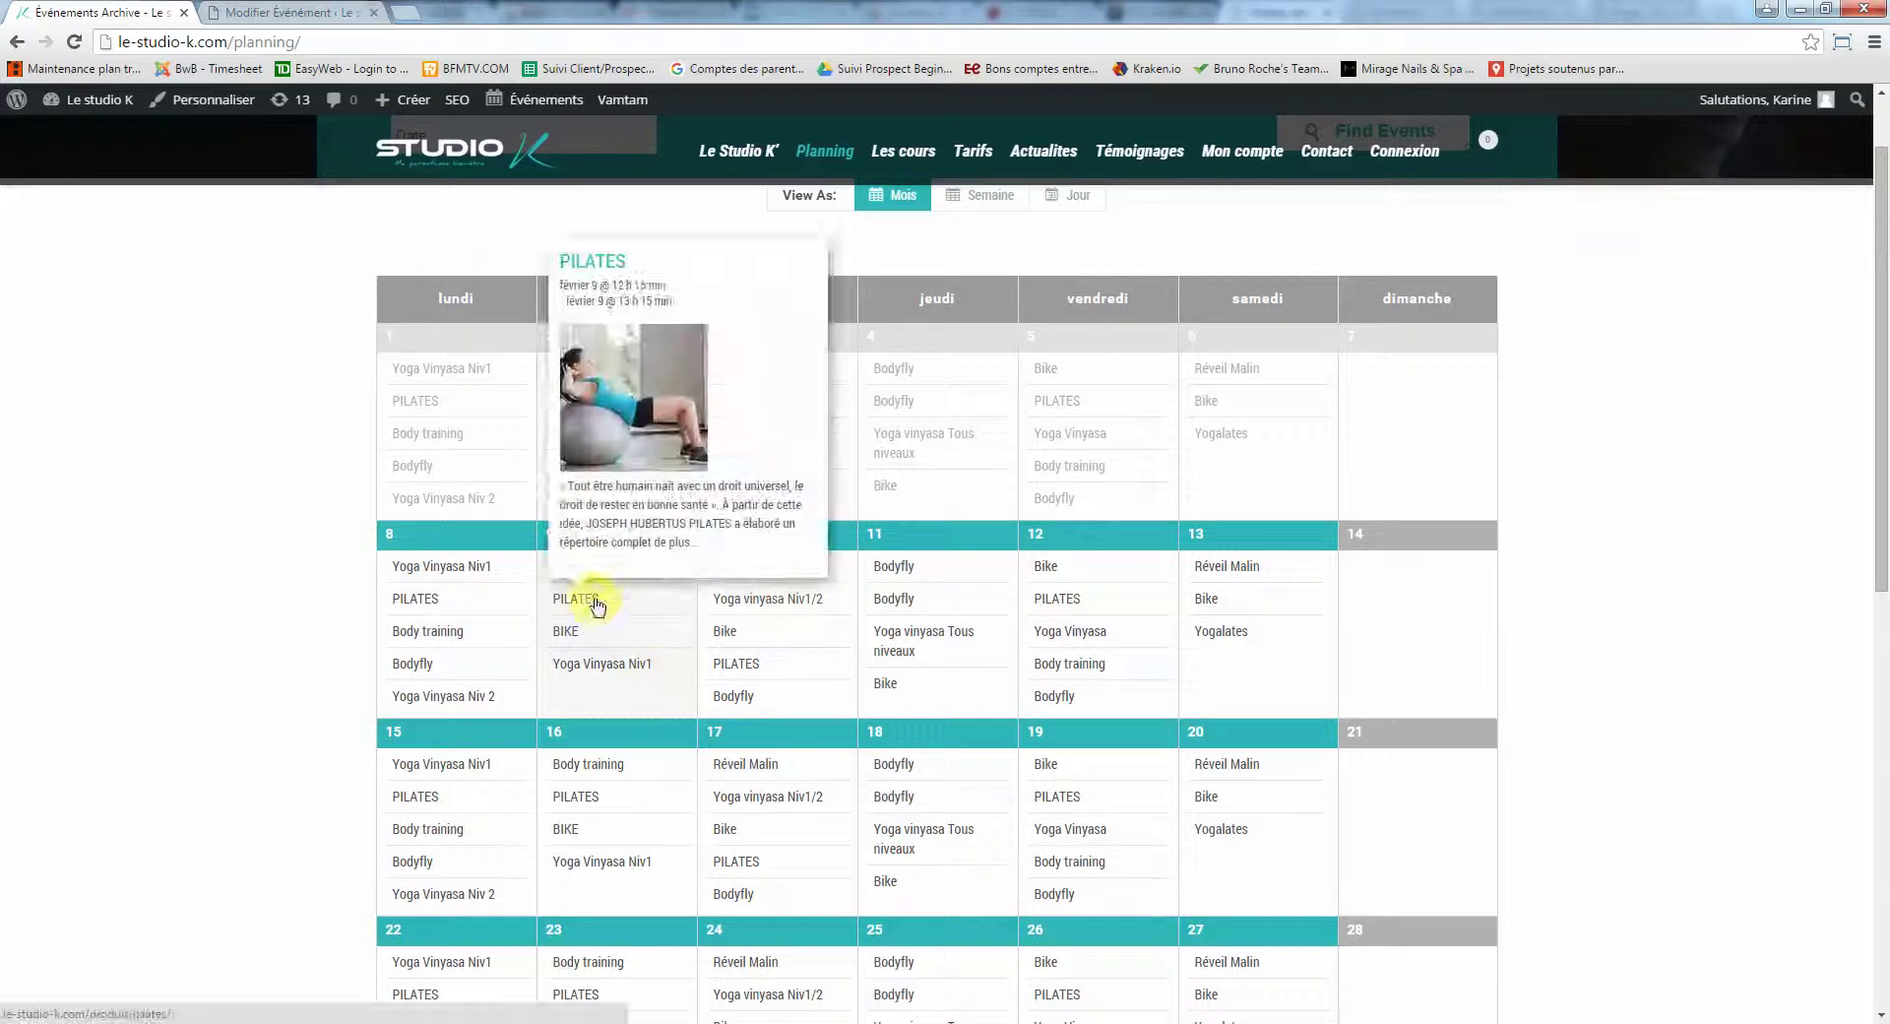
{"action": "mouse_move", "coordinate": [591, 631]}
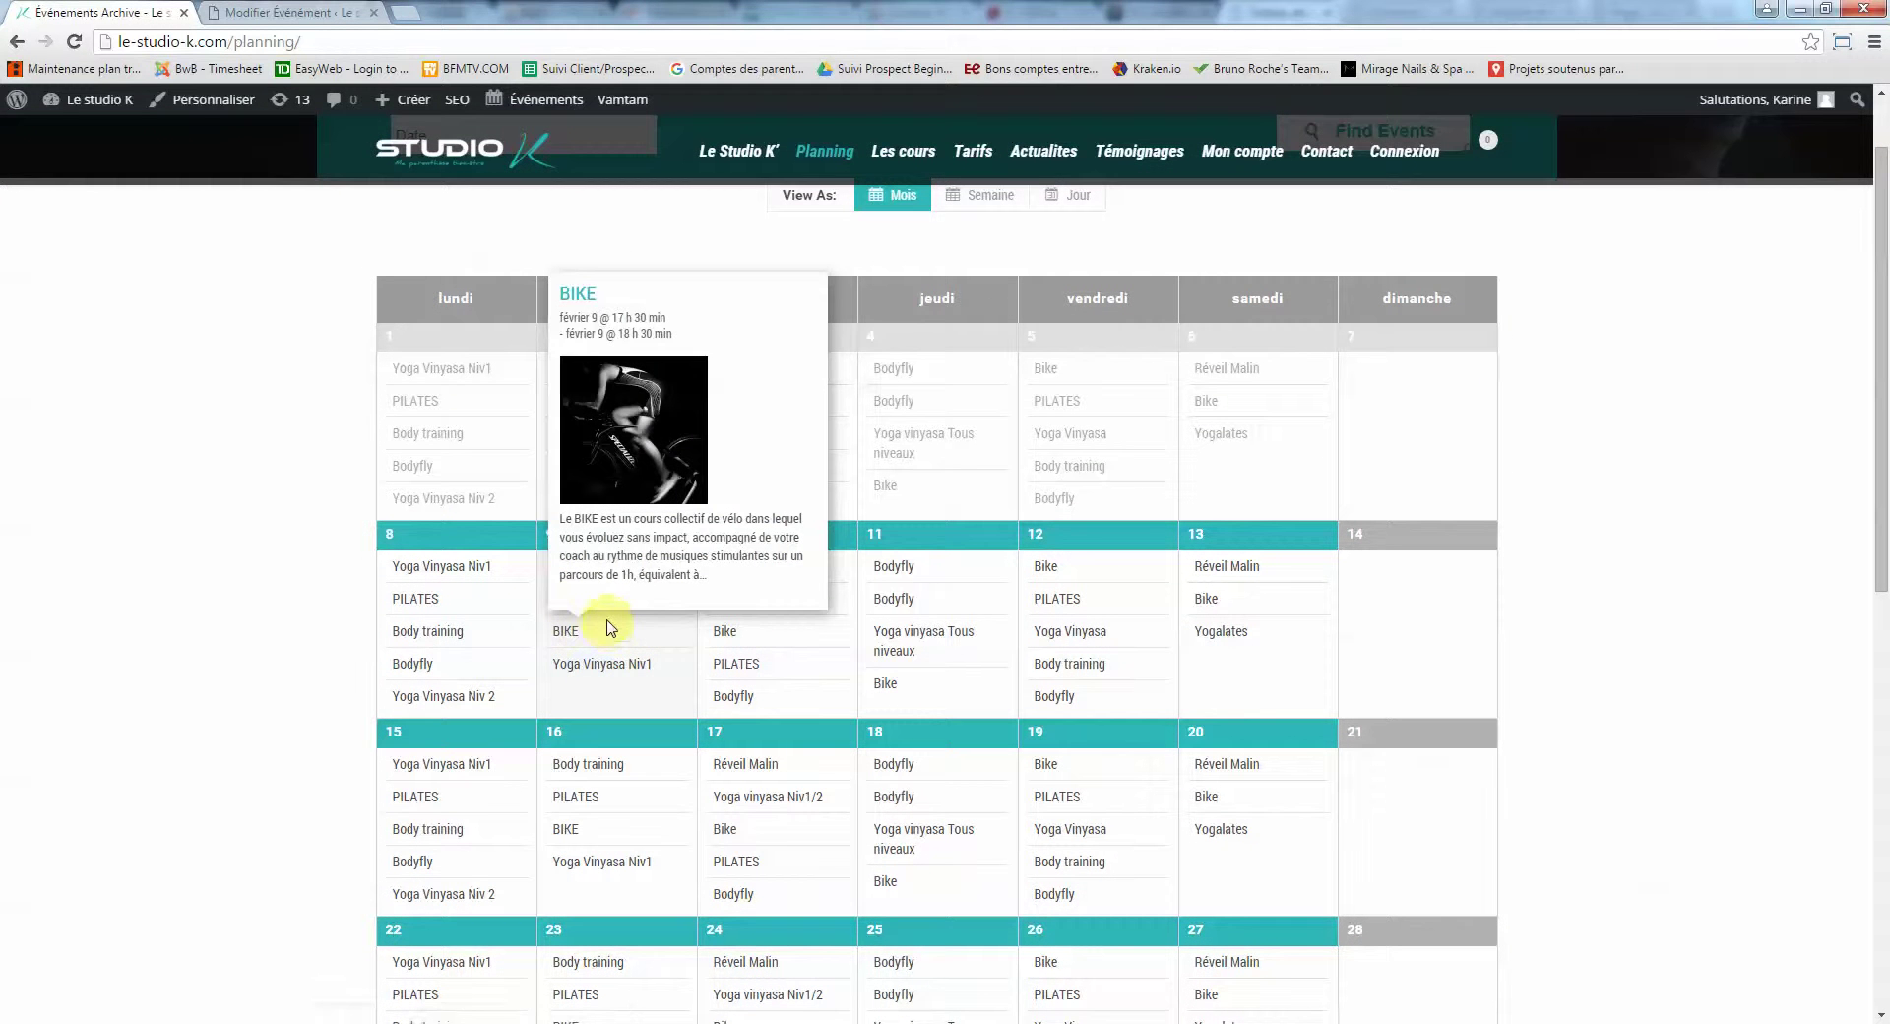
{"action": "left_click", "coordinate": [269, 13]}
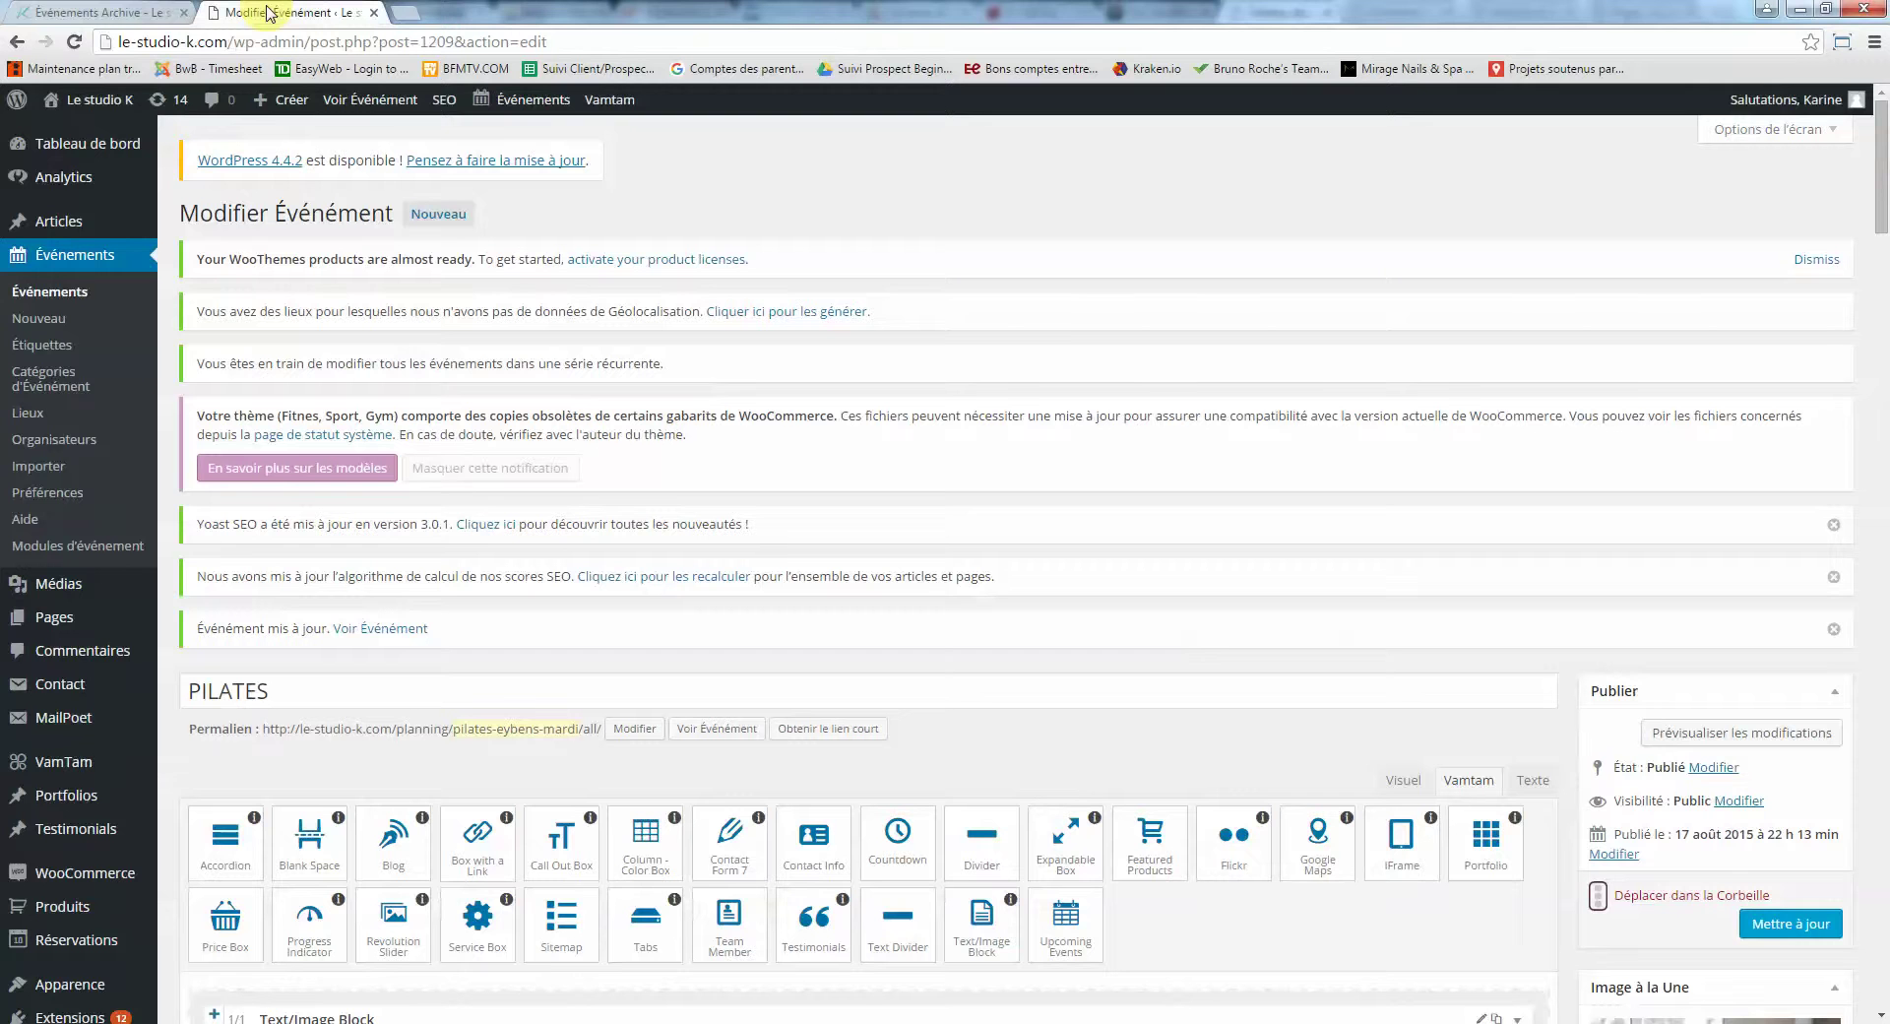
{"action": "left_click", "coordinate": [111, 21]}
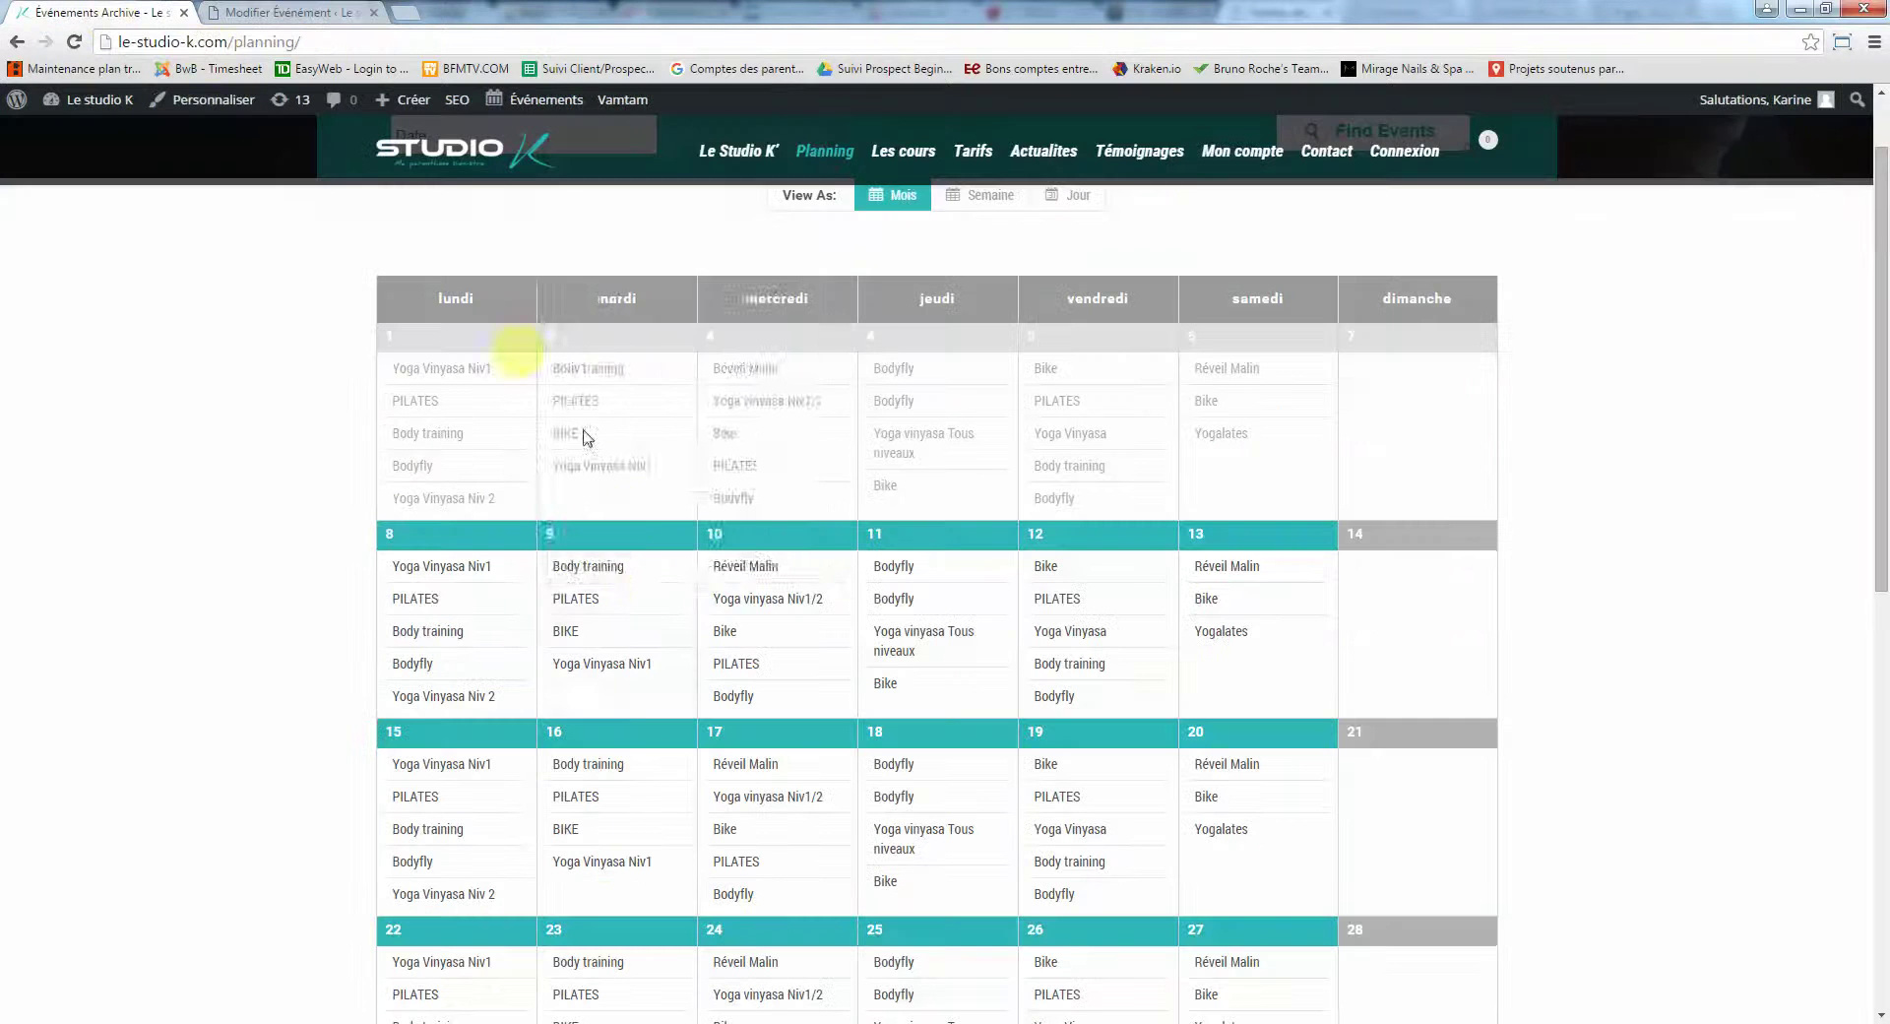